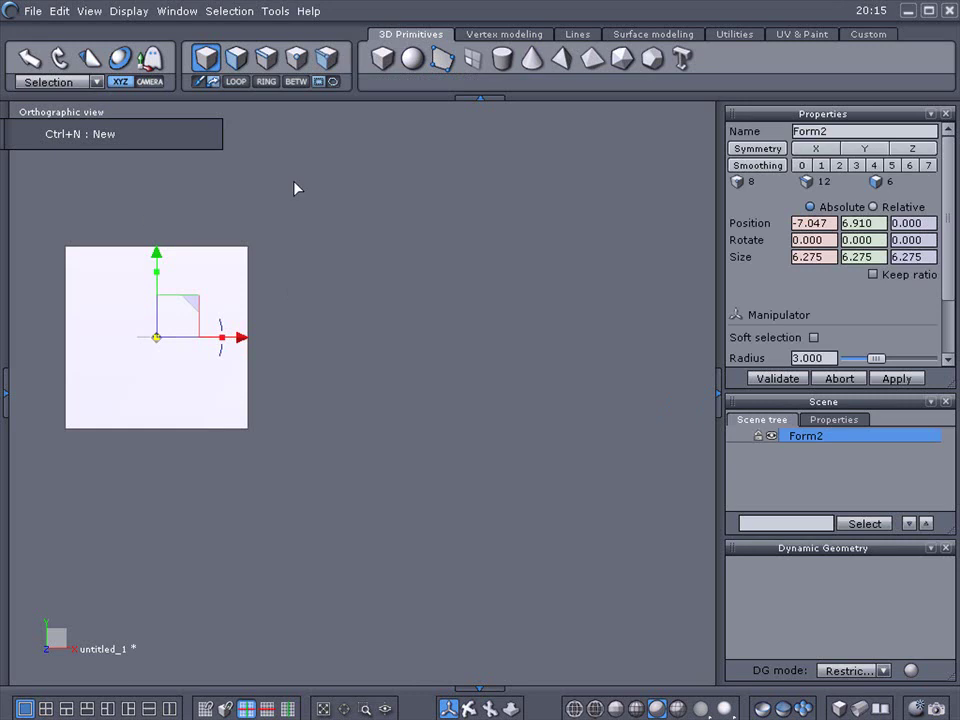
# - Select the front face of the cube and cut it out of the mesh
pyautogui.click(235, 60)
pyautogui.click(94, 317)
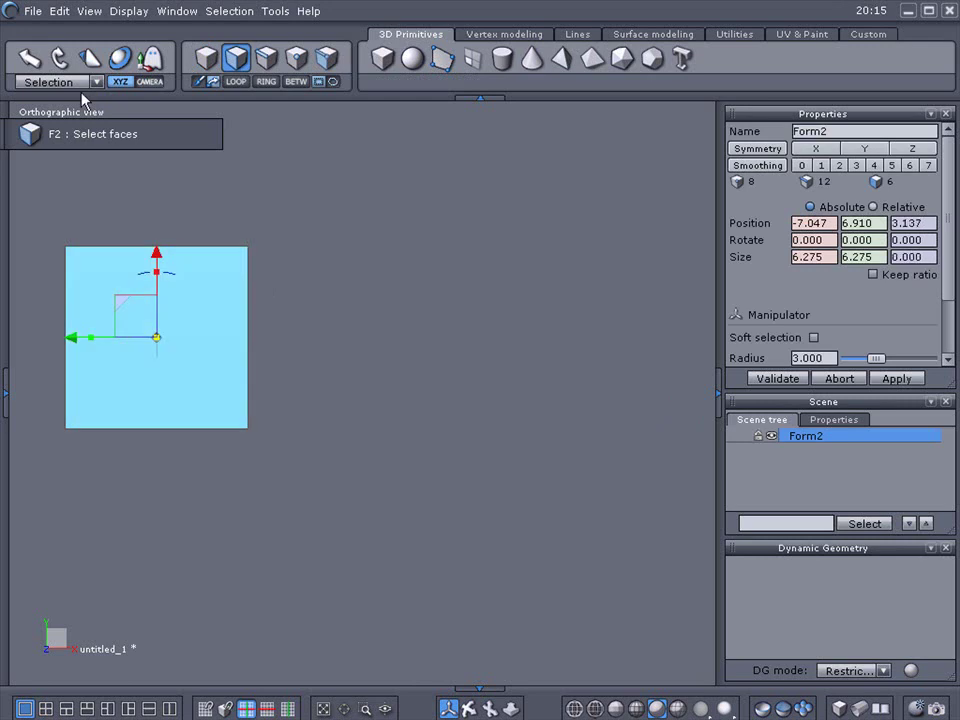
pyautogui.click(59, 11)
pyautogui.click(82, 113)
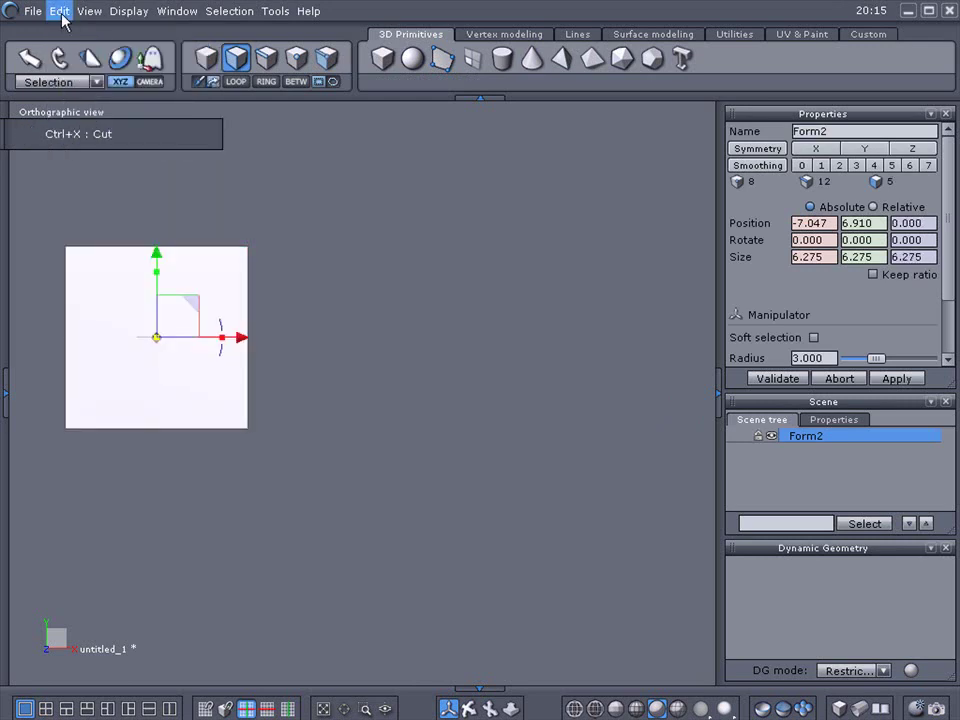
# - Delete the rest of the cube and paste the cut face as a separate object
pyautogui.press('F1')
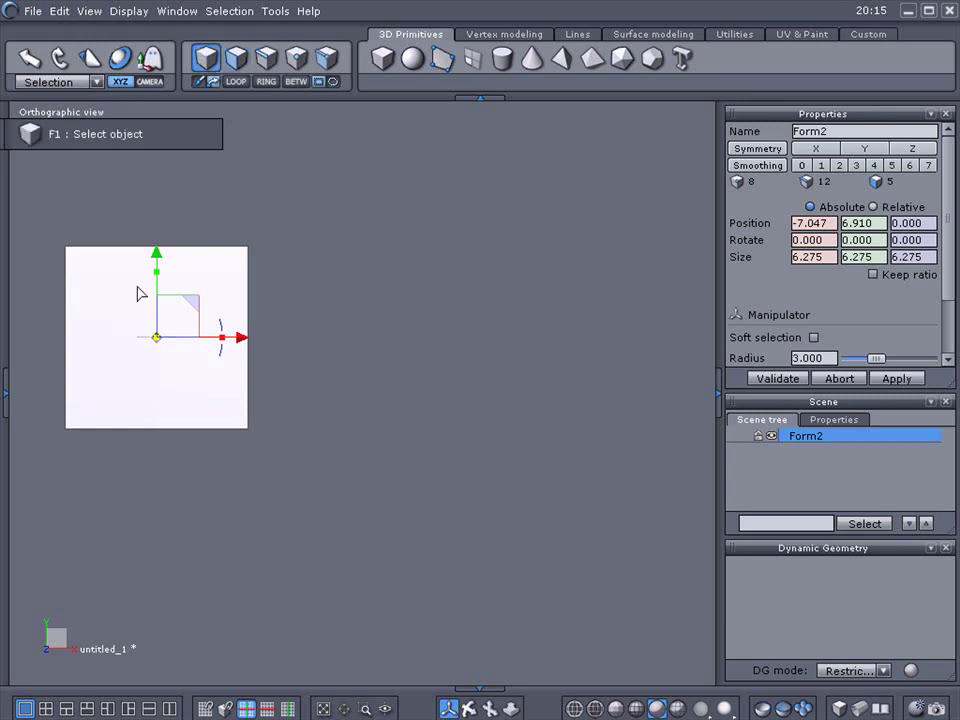
pyautogui.press('Delete')
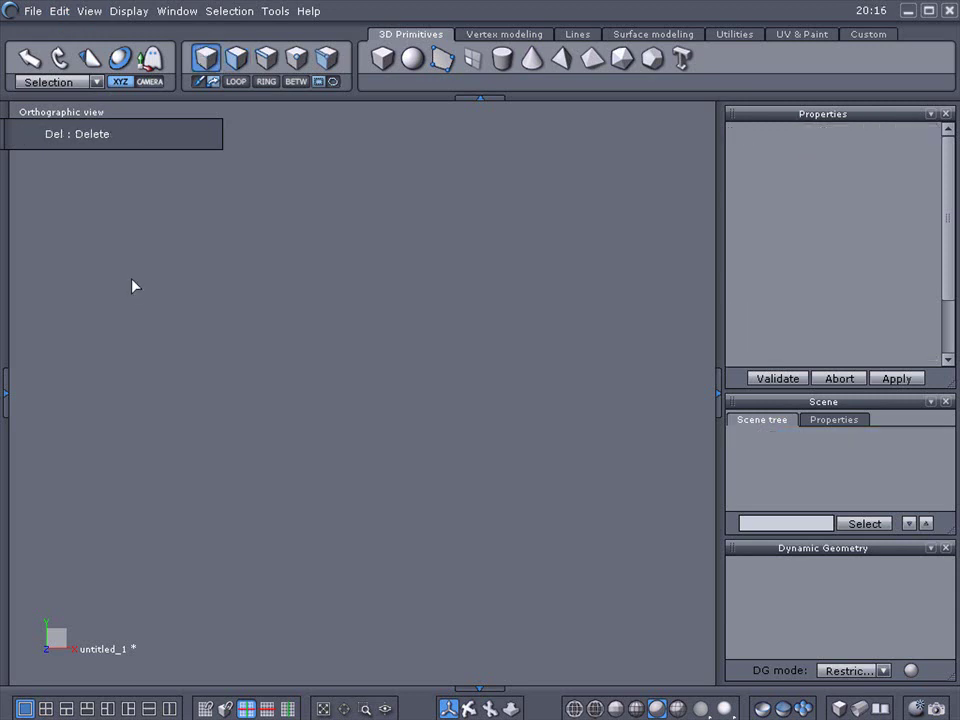
pyautogui.click(60, 11)
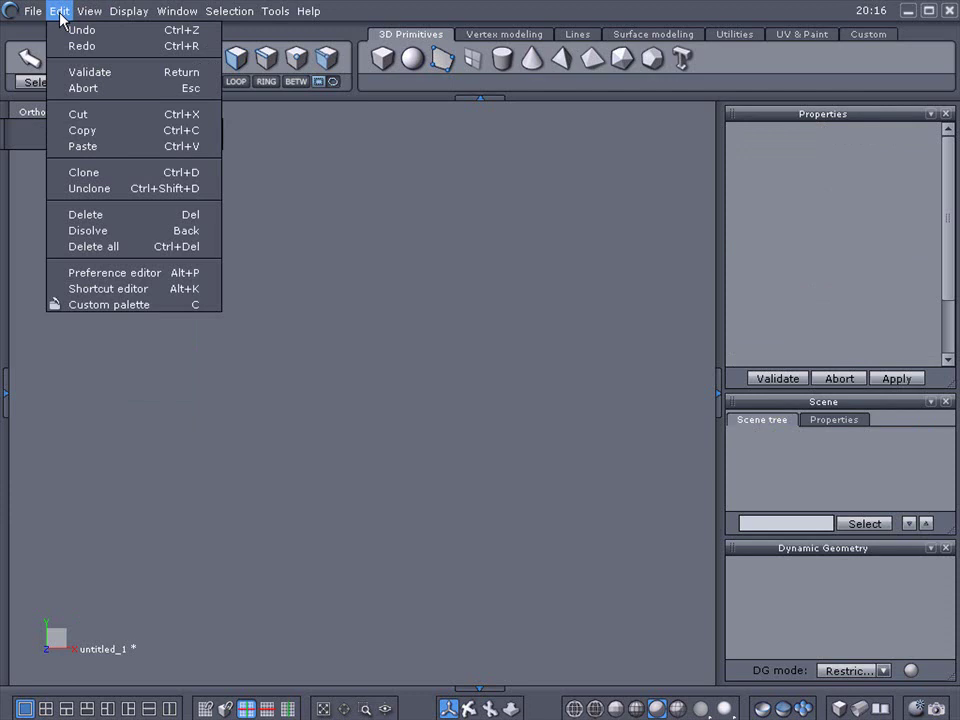
pyautogui.click(89, 148)
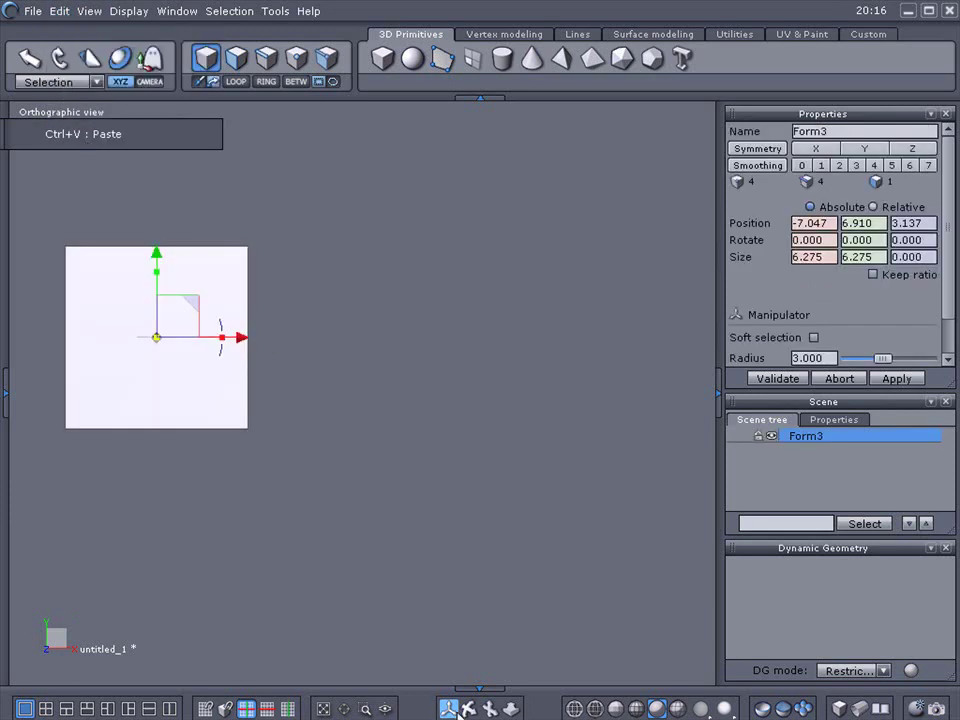
# - In the front view, move the pasted square to about X -8.2, Y 9.1
pyautogui.moveTo(350, 534); pyautogui.dragTo(324, 525, button='middle')
pyautogui.press('2')
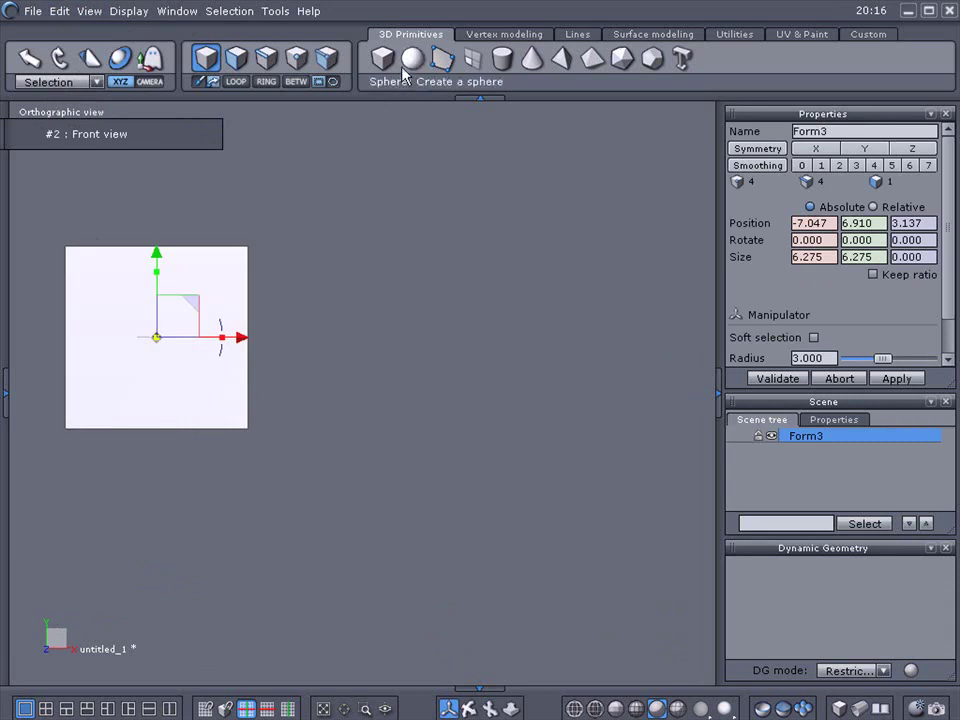
pyautogui.moveTo(203, 308); pyautogui.dragTo(165, 238)
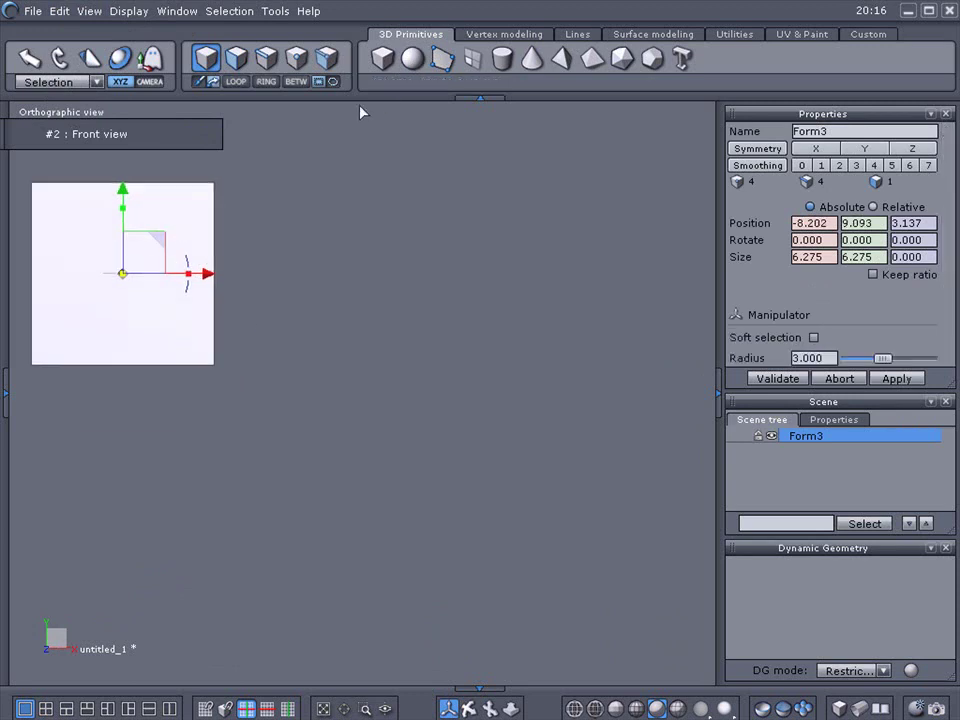
# - Create a sphere about 9.5 units wide with 3 points and move it down to about Y 2.76
pyautogui.click(410, 62)
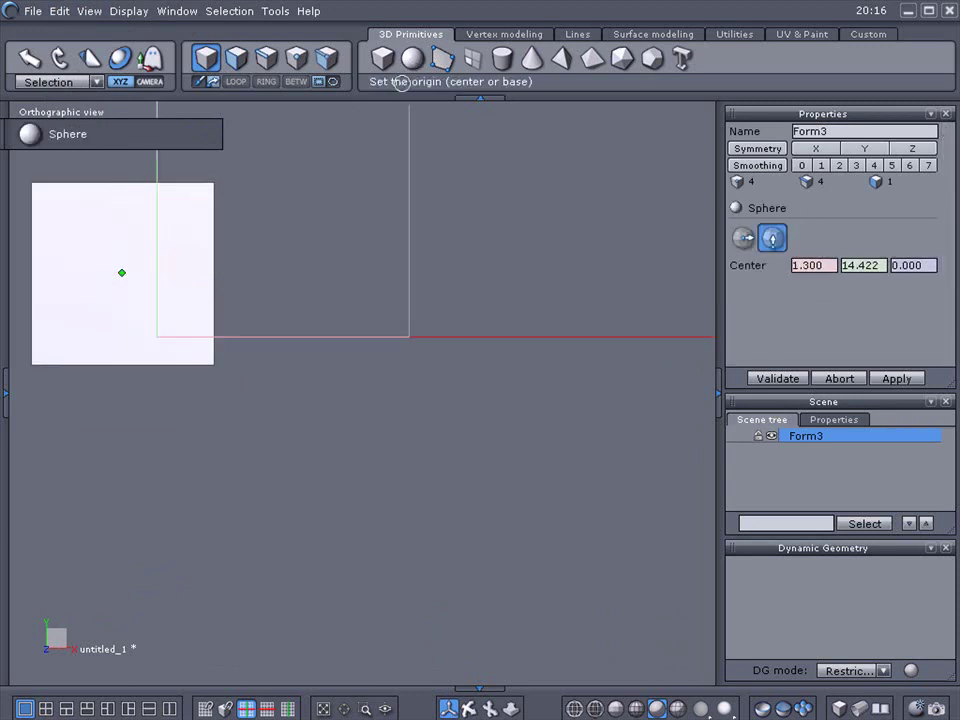
pyautogui.click(394, 508)
pyautogui.click(586, 308)
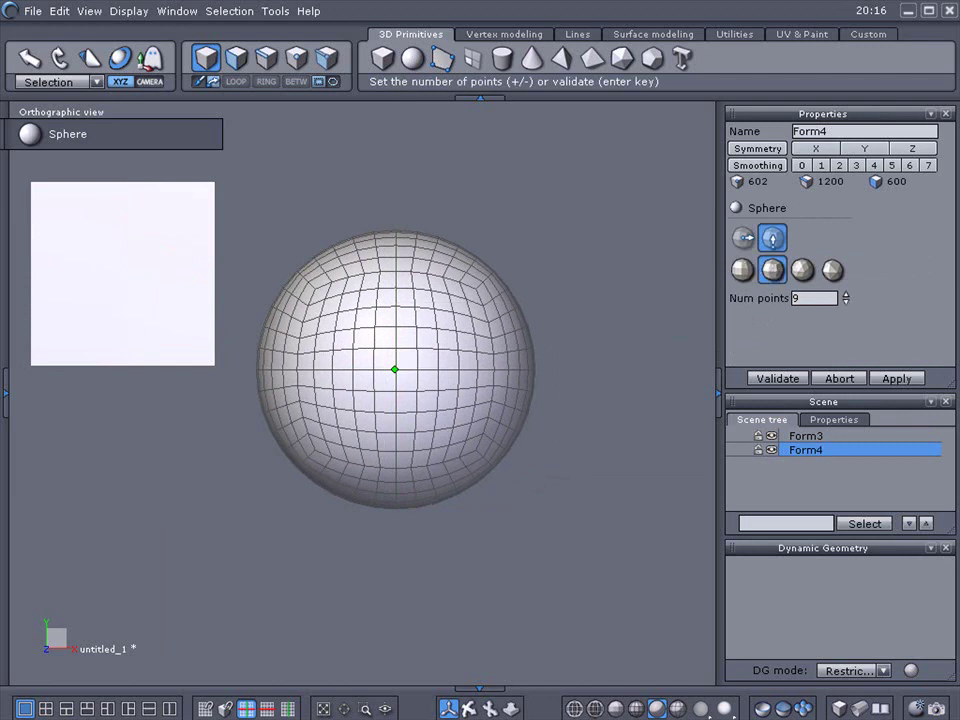
pyautogui.click(845, 302)
pyautogui.click(845, 302)
pyautogui.click(845, 302)
pyautogui.click(845, 302)
pyautogui.click(845, 302)
pyautogui.click(845, 302)
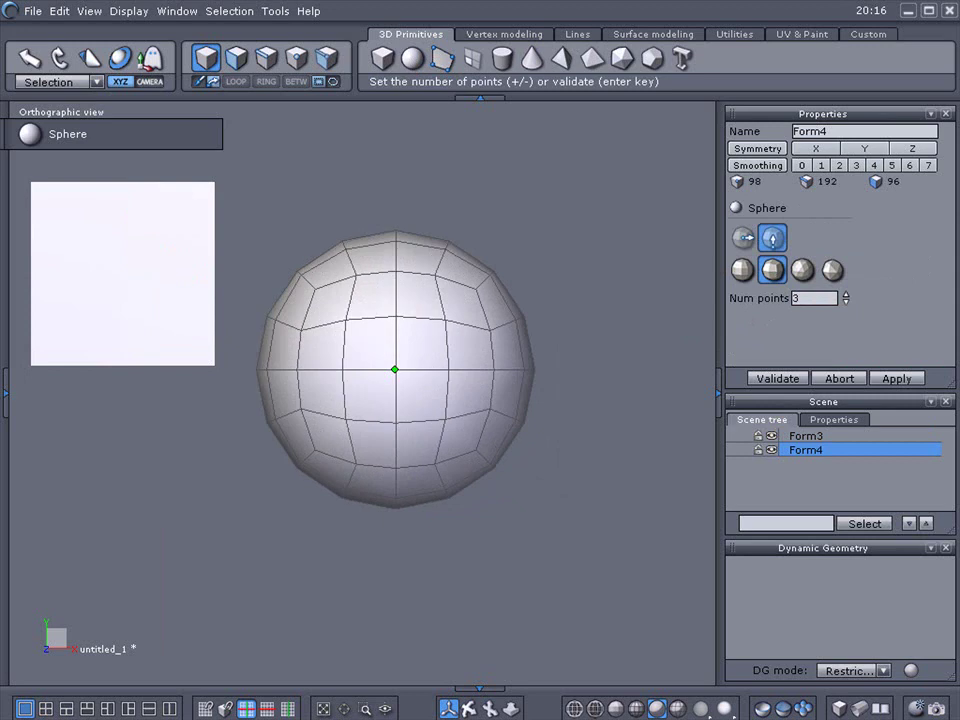
pyautogui.click(778, 378)
pyautogui.moveTo(396, 288); pyautogui.dragTo(397, 383)
# - Delete the sphere's face just up and left of its centre and smooth the mesh at level 3 to make a round hole
pyautogui.click(236, 60)
pyautogui.click(368, 440)
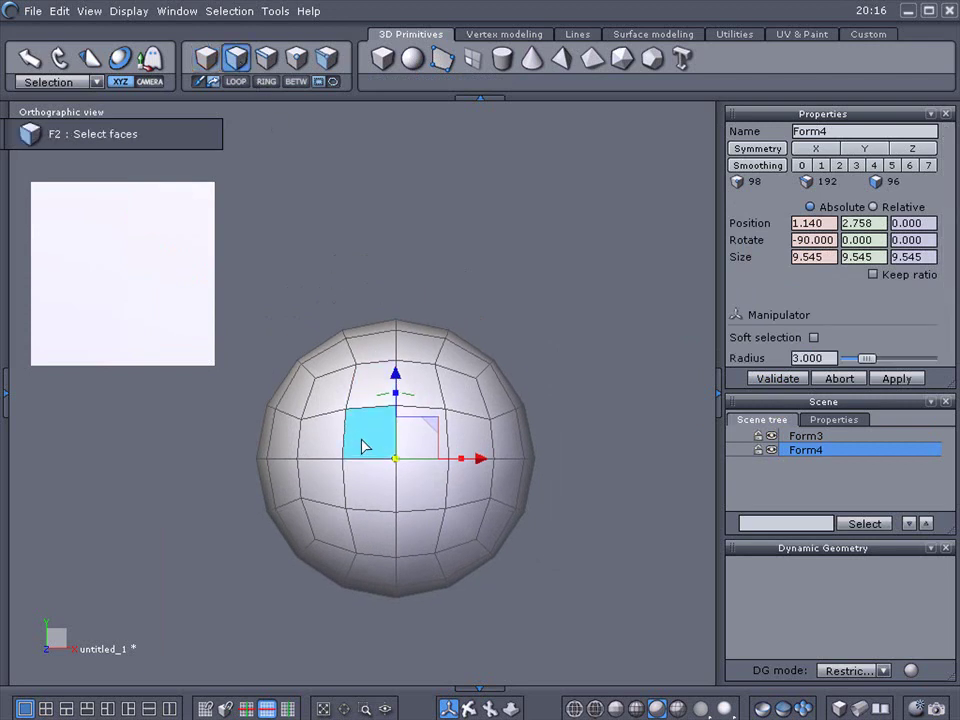
pyautogui.click(364, 446)
pyautogui.press('Delete')
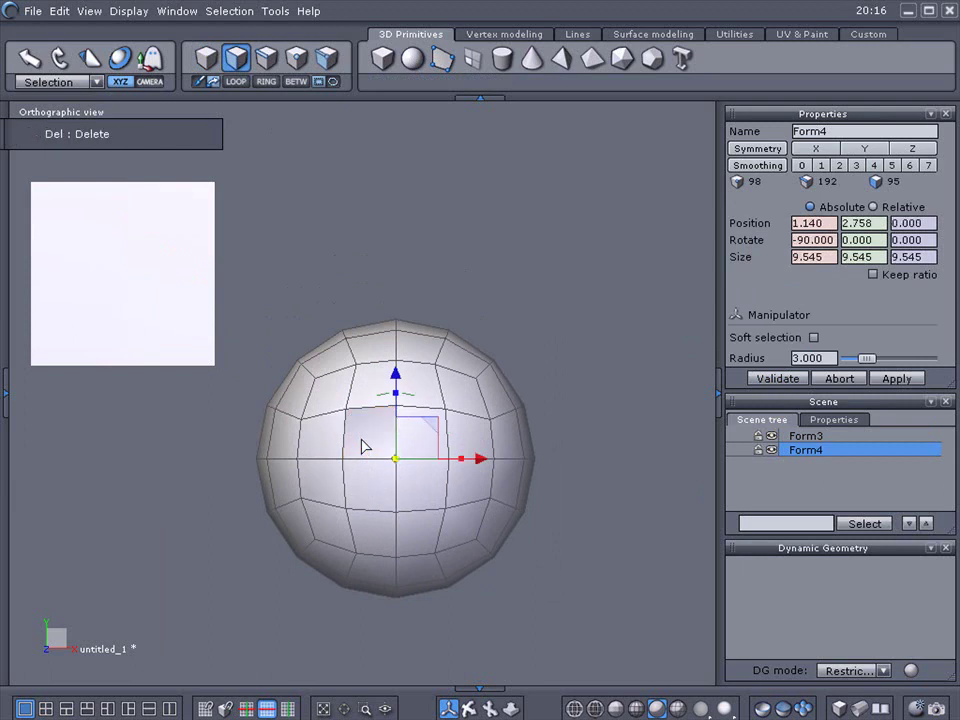
pyautogui.click(856, 165)
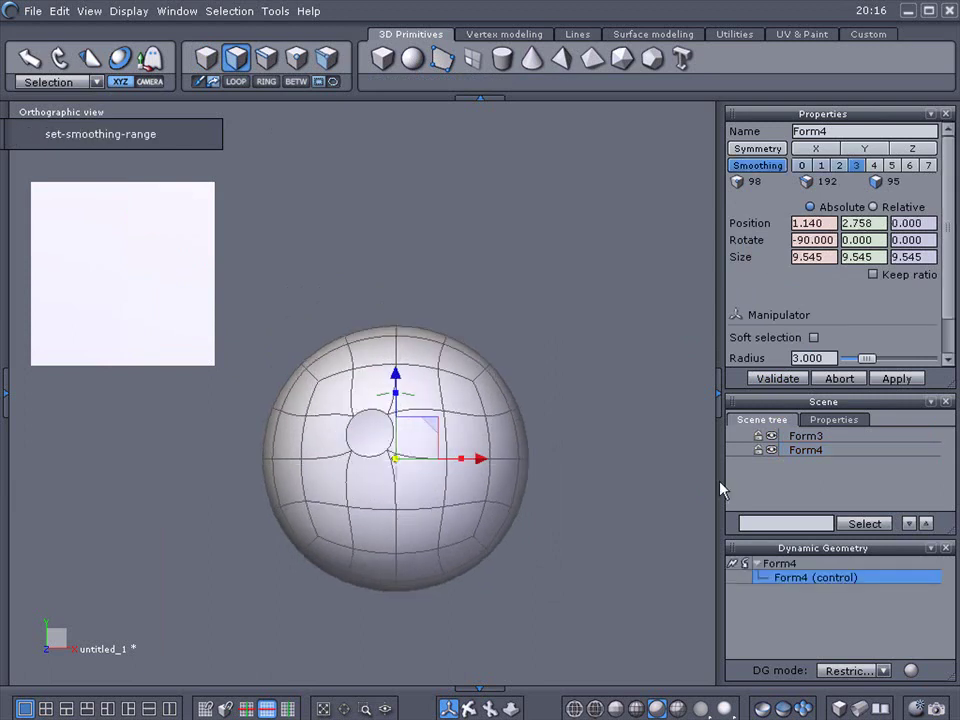
pyautogui.moveTo(470, 640); pyautogui.dragTo(355, 532, button='middle')
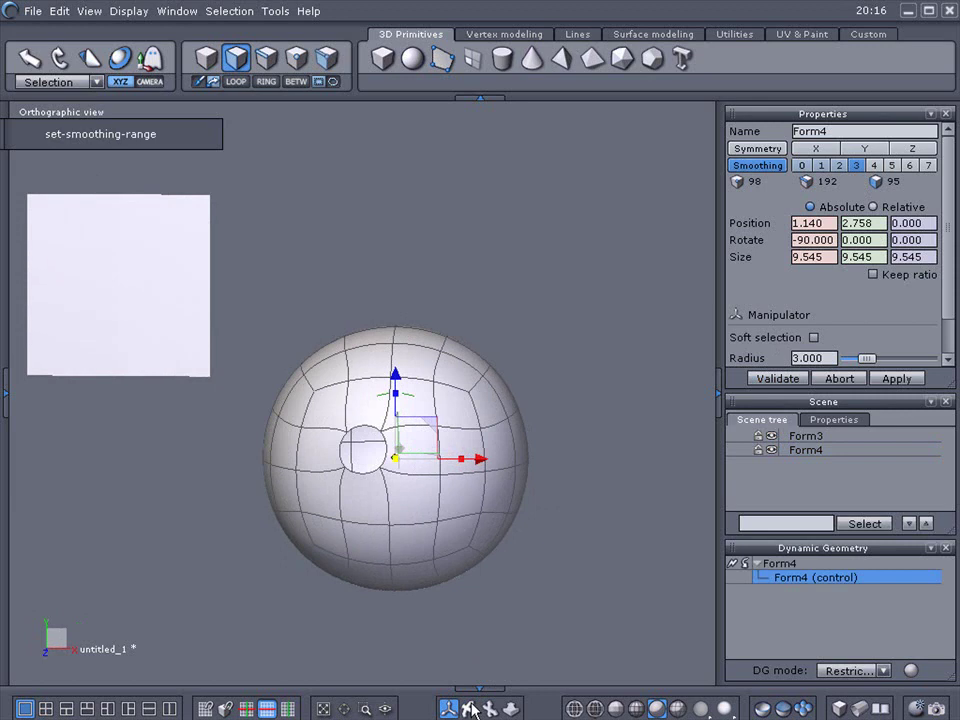
# - Undo the sphere's smoothing, the face deletion and the face selection
pyautogui.hotkey('ctrl', 'z')
pyautogui.hotkey('ctrl', 'z')
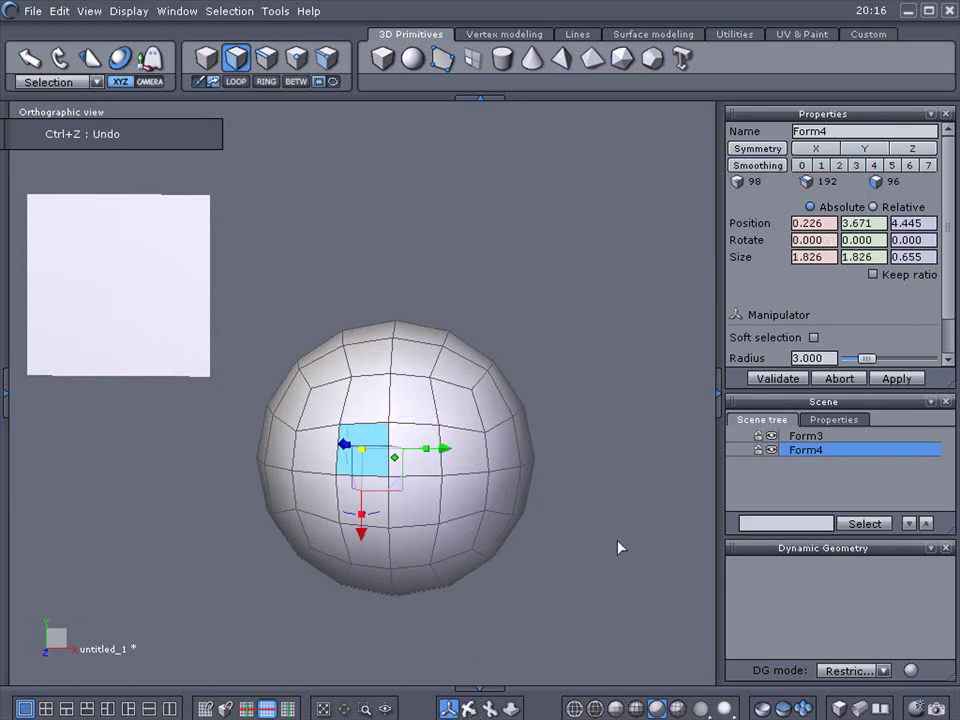
pyautogui.hotkey('ctrl', 'z')
# - Stretch the whole sphere along X into an ellipsoid about 18.8 units wide
pyautogui.press('F1')
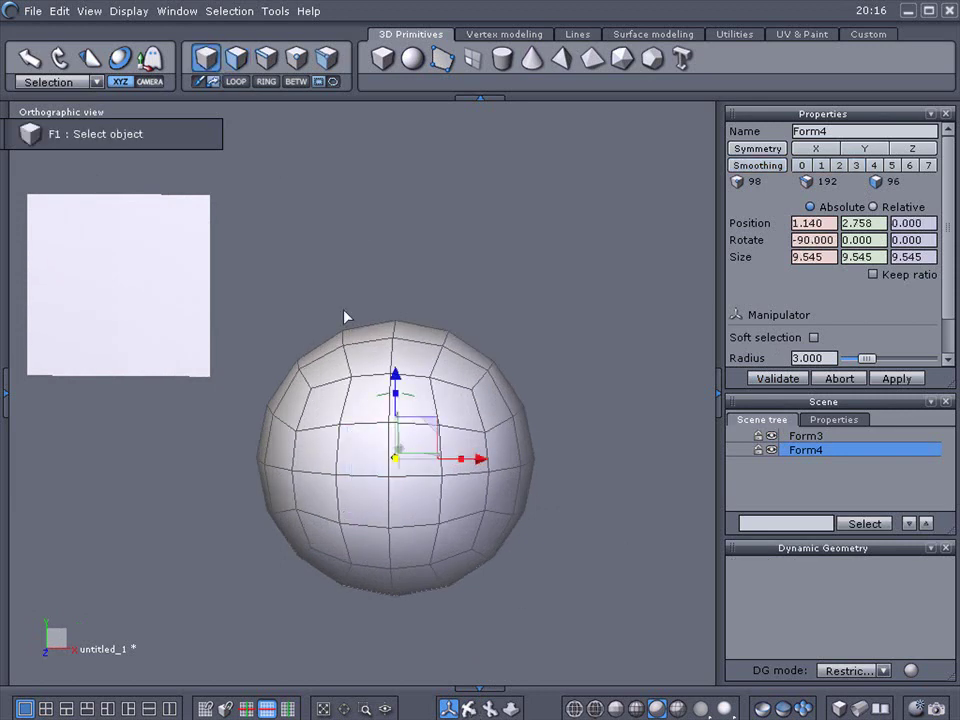
pyautogui.moveTo(461, 462); pyautogui.dragTo(528, 463)
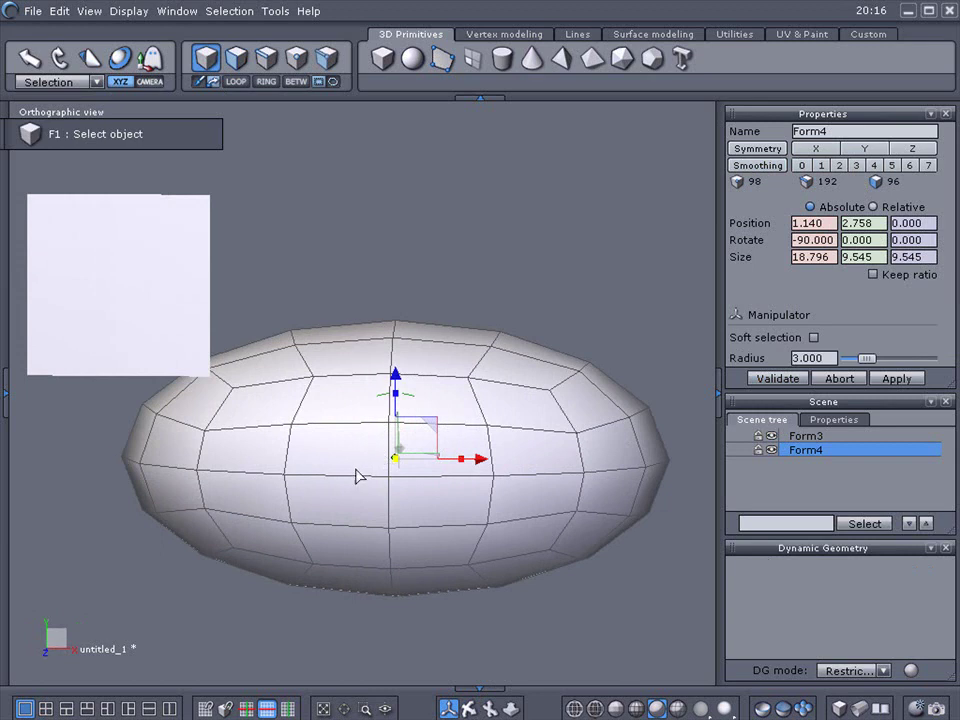
# - Delete the ellipsoid's face just up and left of its centre, preview smoothing at level 2 and return it to 0
pyautogui.click(236, 58)
pyautogui.click(342, 448)
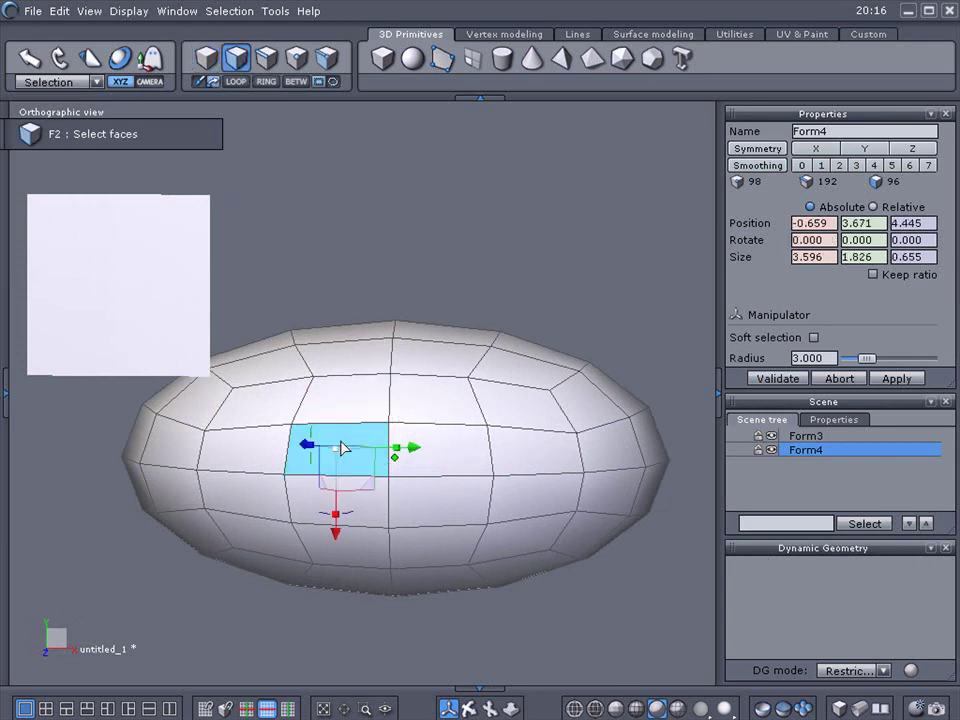
pyautogui.press('Delete')
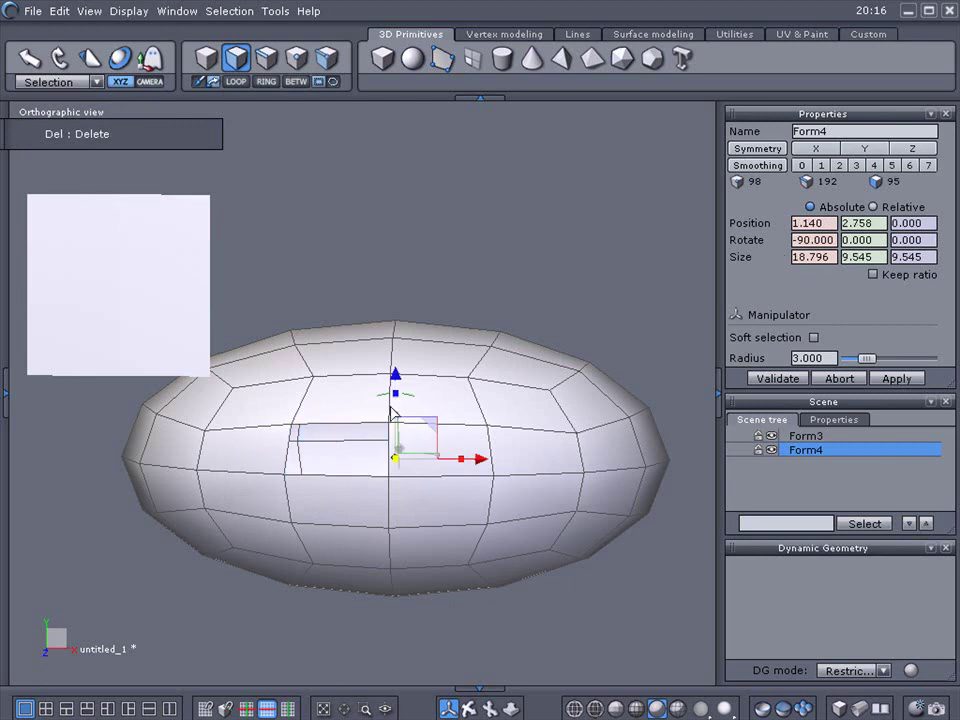
pyautogui.click(843, 166)
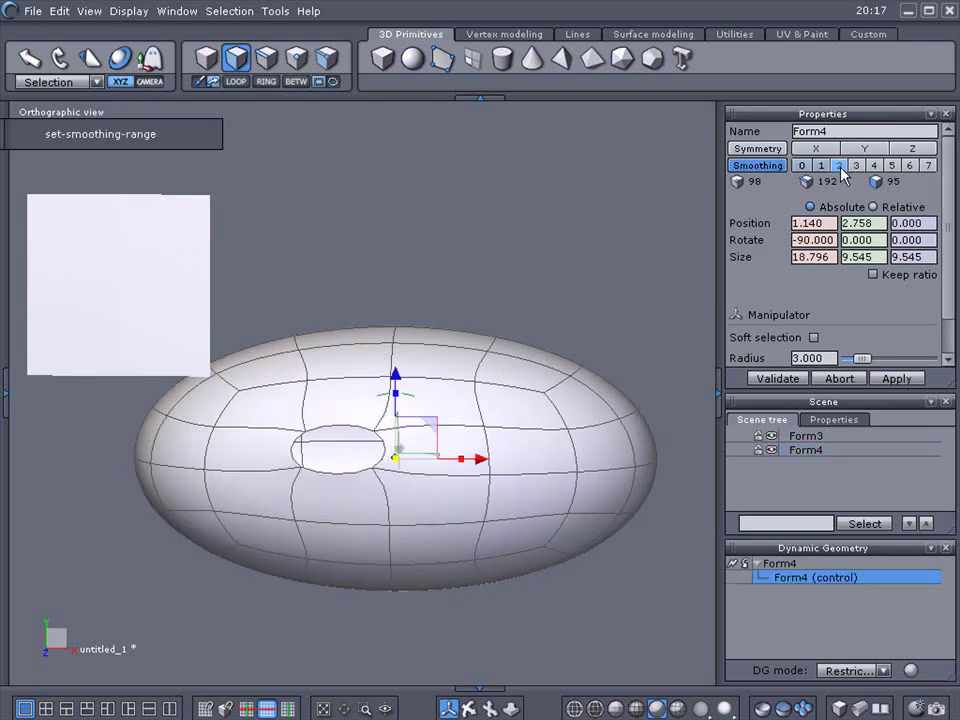
pyautogui.click(802, 167)
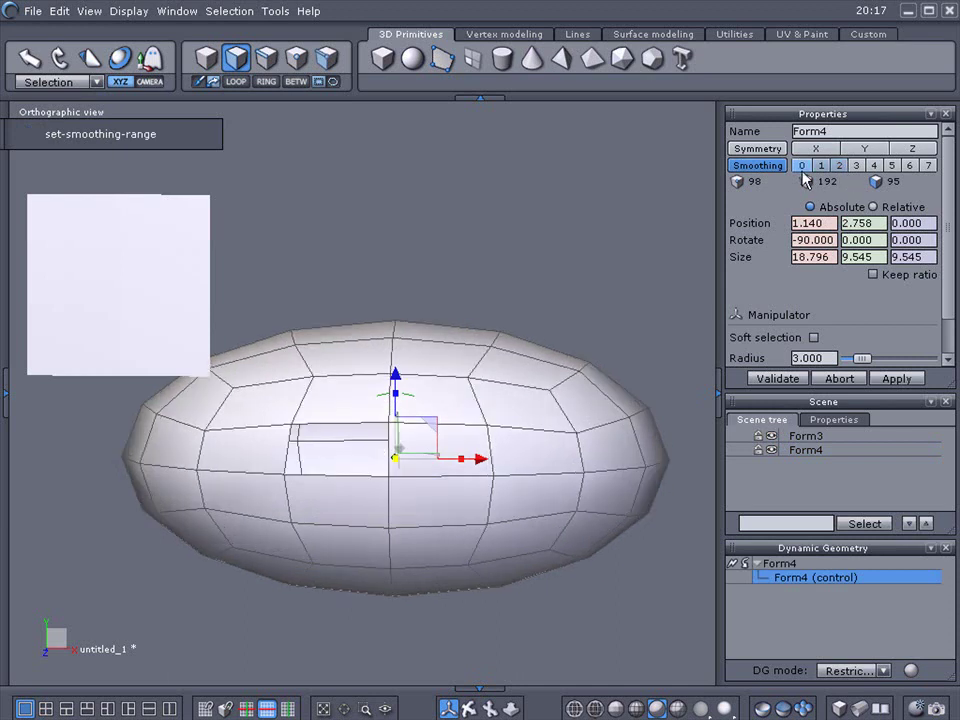
# - Undo the smoothing and the face deletion on the ellipsoid
pyautogui.hotkey('ctrl', 'z')
pyautogui.hotkey('ctrl', 'z')
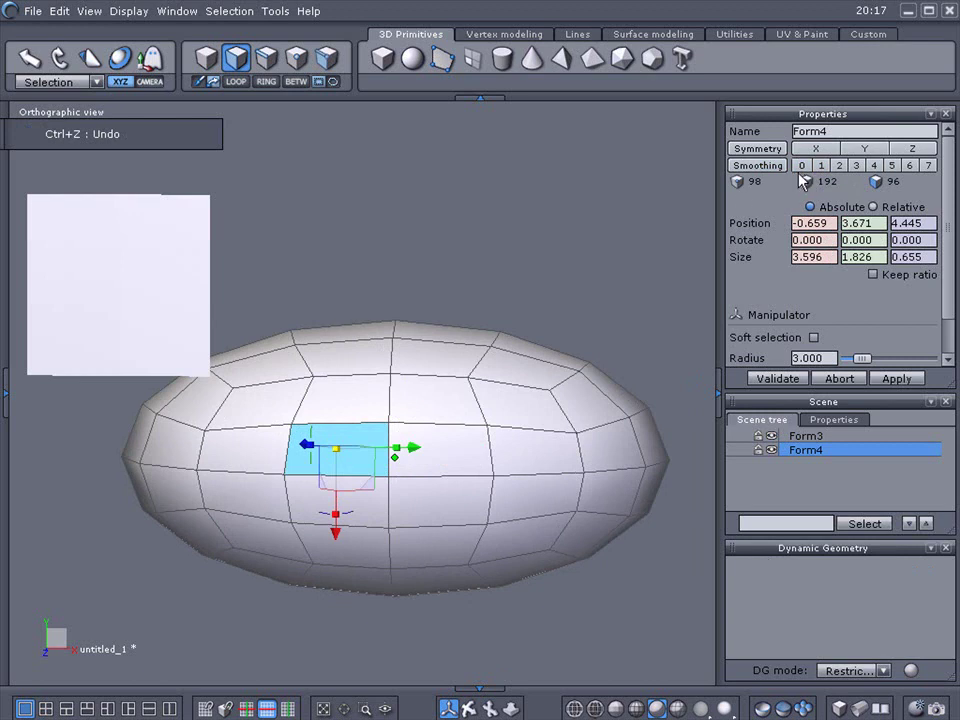
pyautogui.hotkey('ctrl', 'z')
# - Select the pasted square and switch the display so it appears semi-transparent in the front view
pyautogui.click(145, 330)
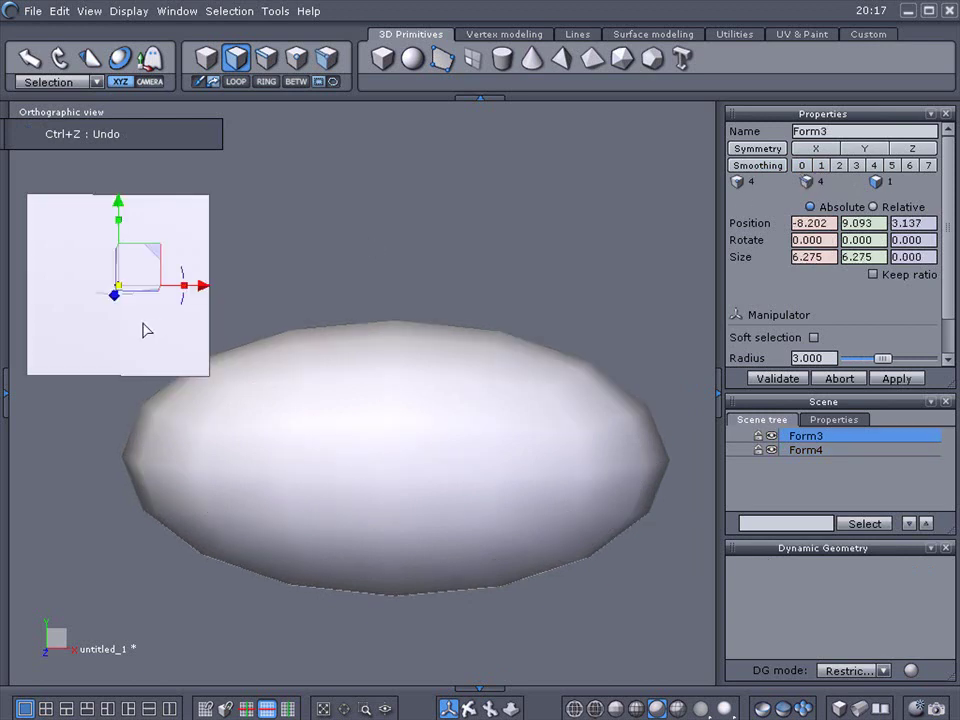
pyautogui.click(678, 708)
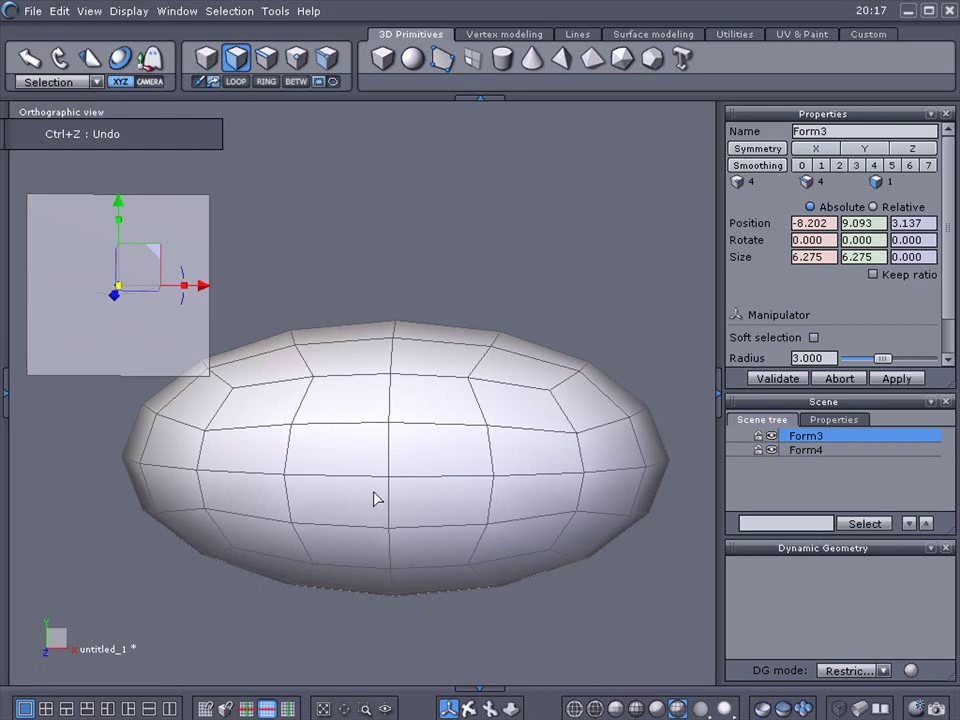
pyautogui.click(139, 271)
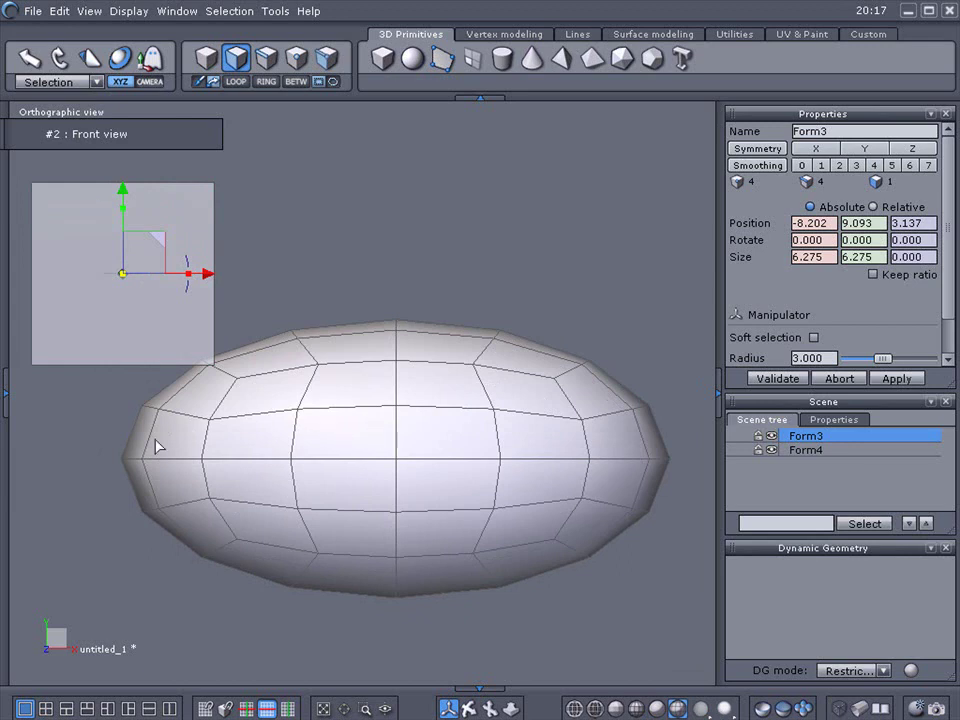
# - Shrink the square to about 2.35 units and place it beside the ellipsoid's left end at about X -8.97, Y 3.44
pyautogui.moveTo(124, 281); pyautogui.dragTo(170, 409)
pyautogui.moveTo(156, 241); pyautogui.dragTo(139, 408)
pyautogui.moveTo(101, 441); pyautogui.dragTo(110, 459)
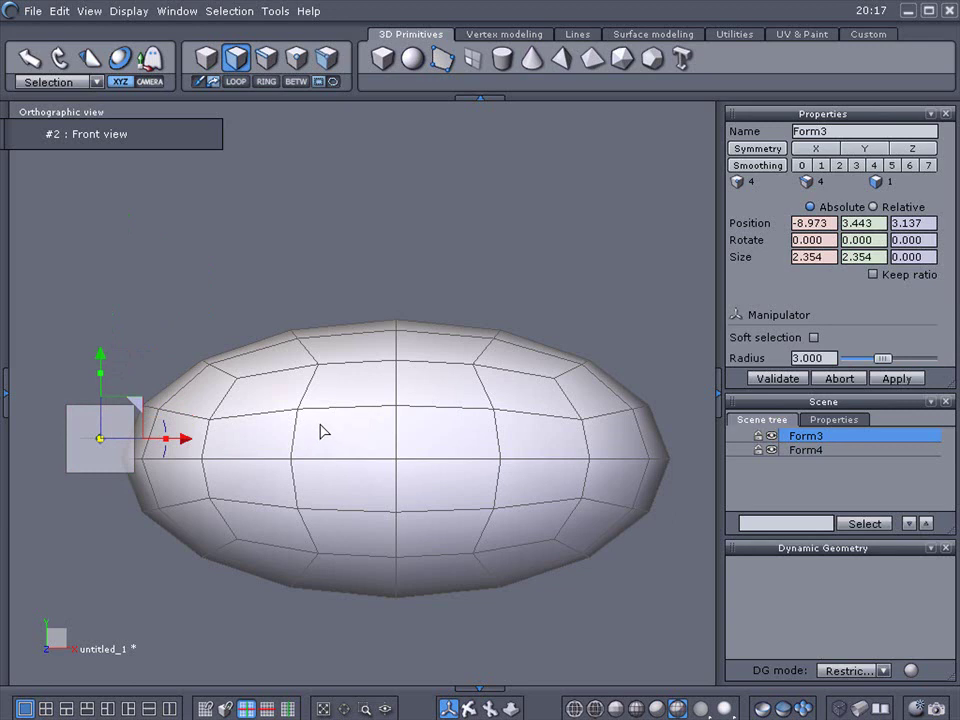
# - Use Lay on to place the square on the ellipsoid's front face just below the midline, left of centre
pyautogui.click(735, 38)
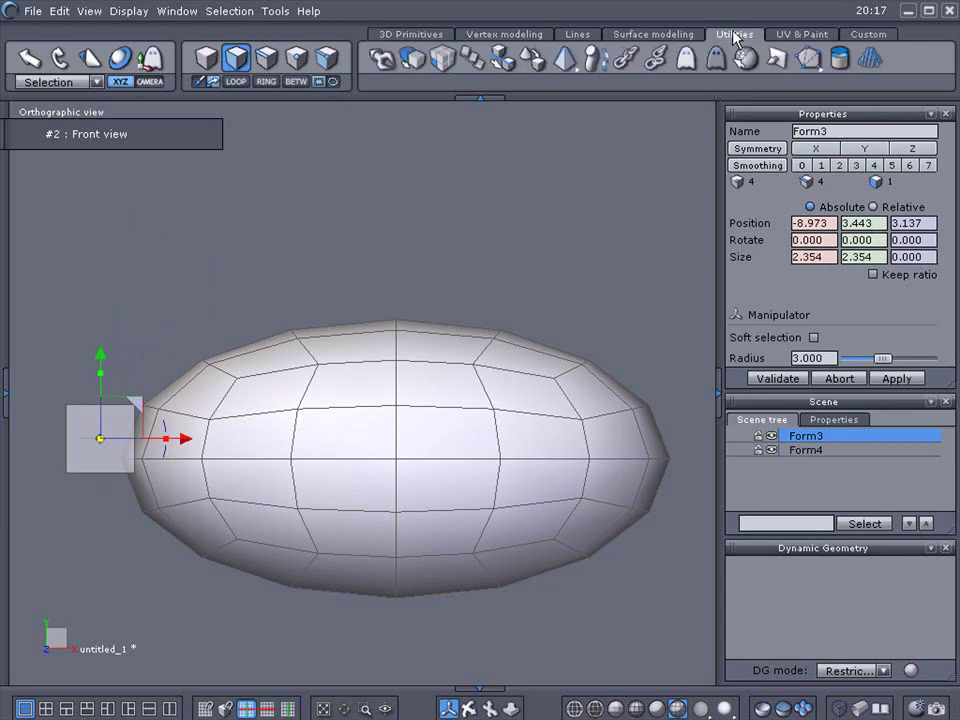
pyautogui.click(537, 68)
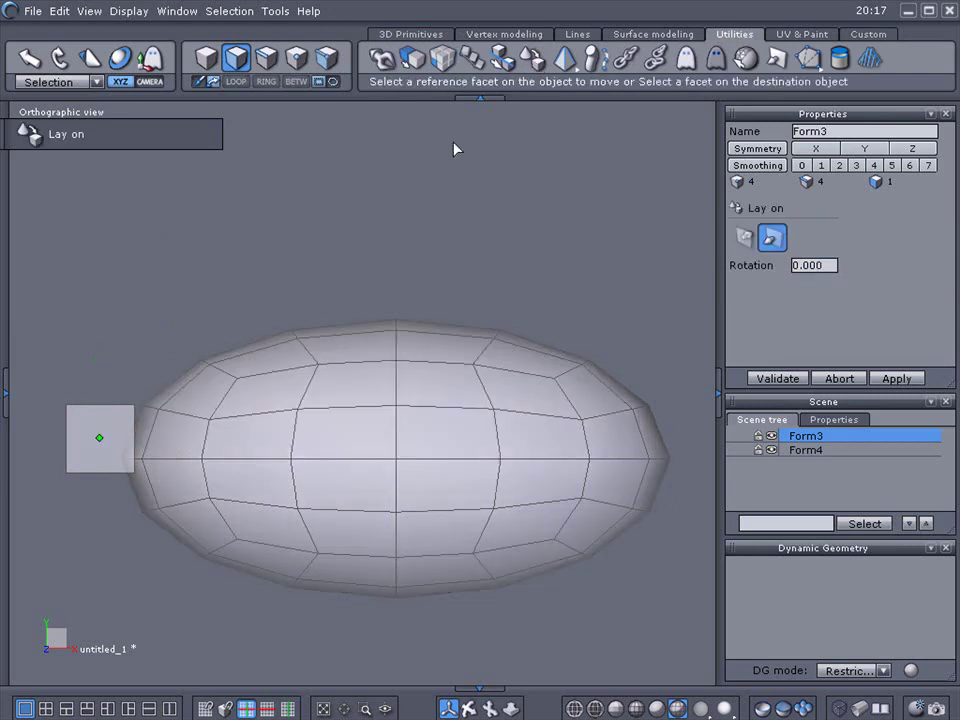
pyautogui.click(108, 444)
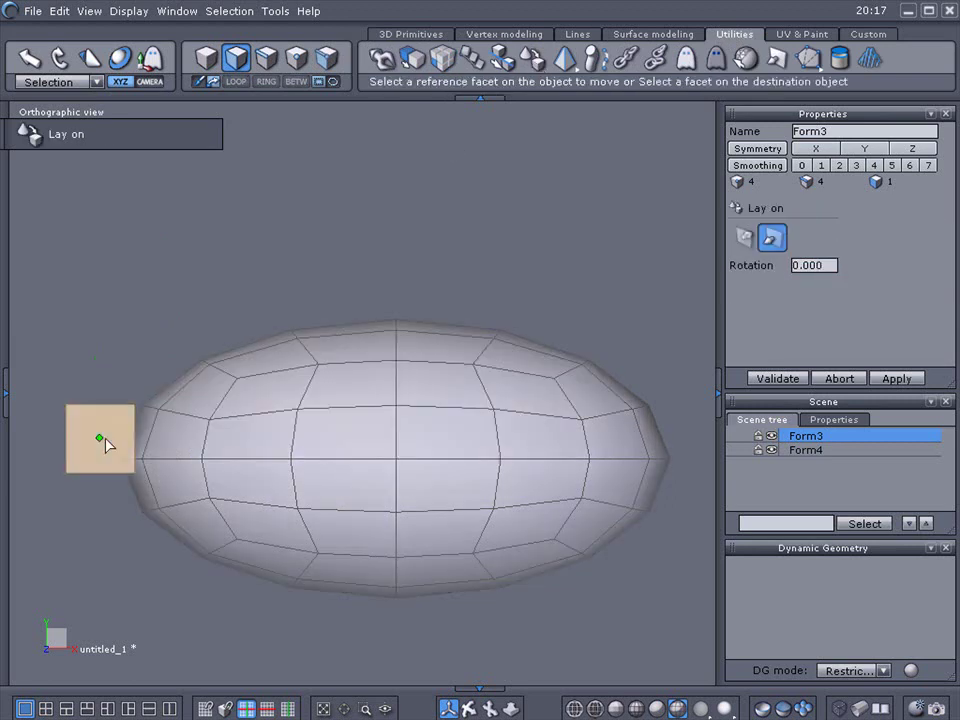
pyautogui.click(258, 490)
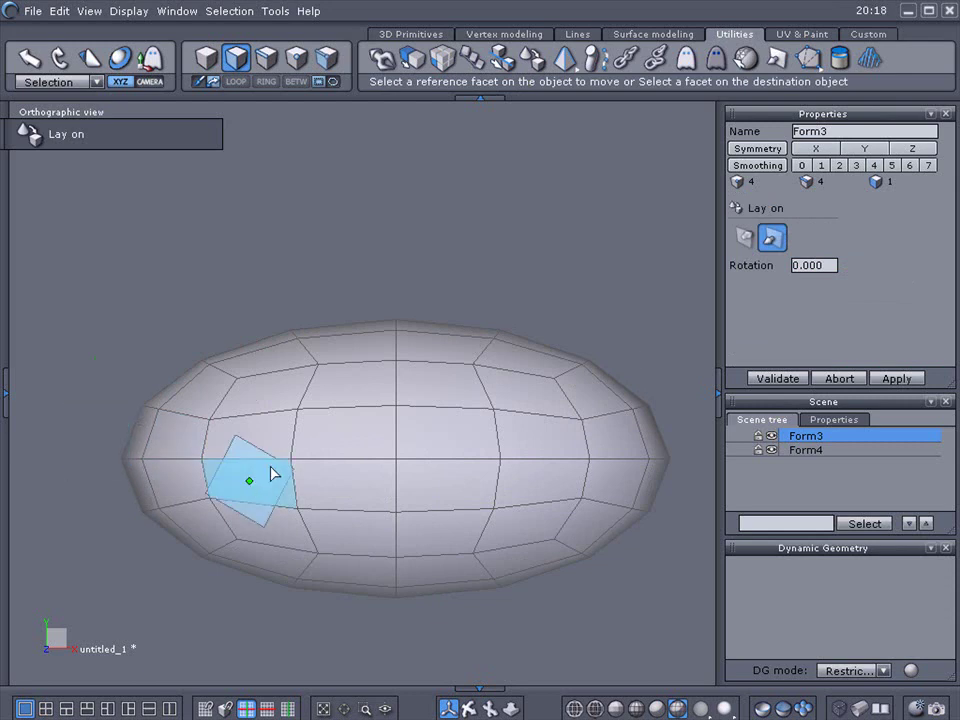
# - Rotate the laid-on square by a little over 60 degrees so its sides run roughly horizontal and vertical, and validate the placement
pyautogui.moveTo(833, 265); pyautogui.dragTo(803, 265)
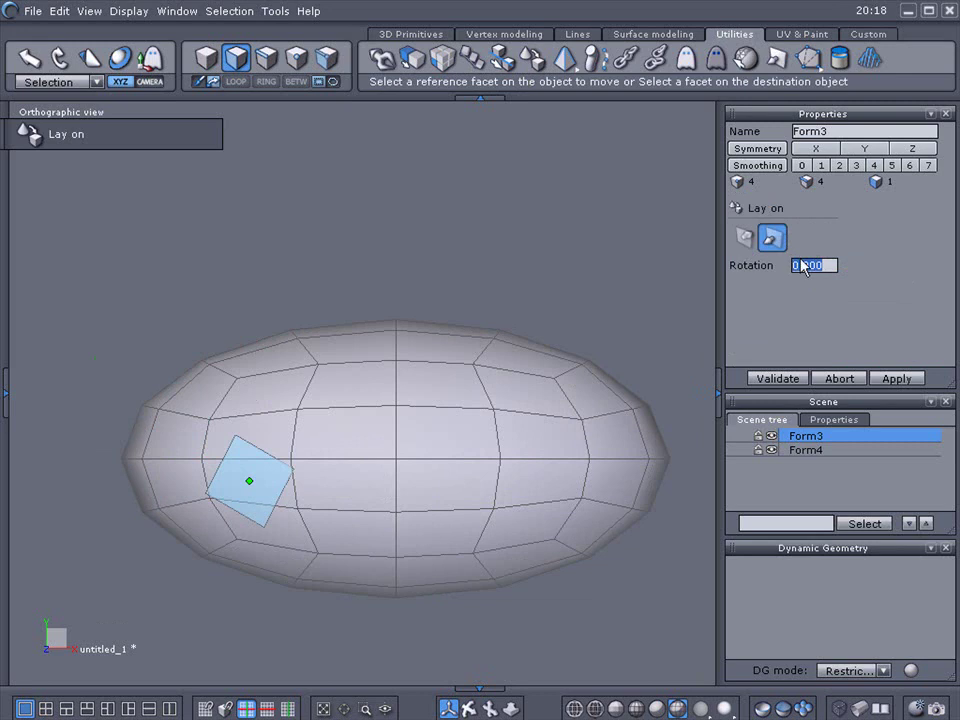
pyautogui.click(797, 265)
pyautogui.scroll(20, 803, 265)
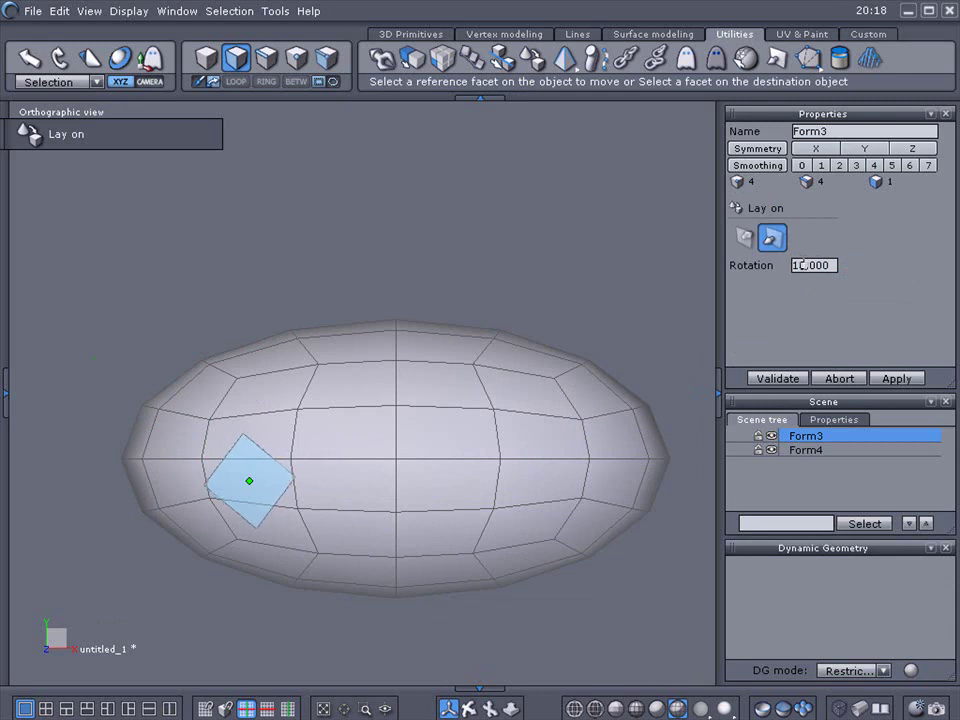
pyautogui.scroll(20, 797, 265)
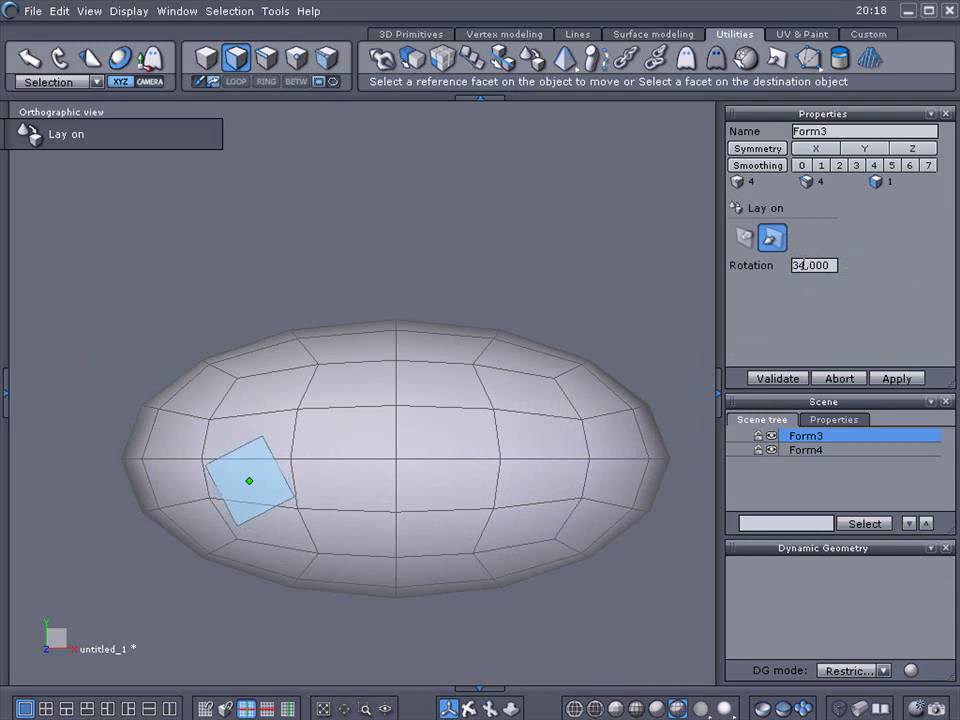
pyautogui.scroll(20, 797, 265)
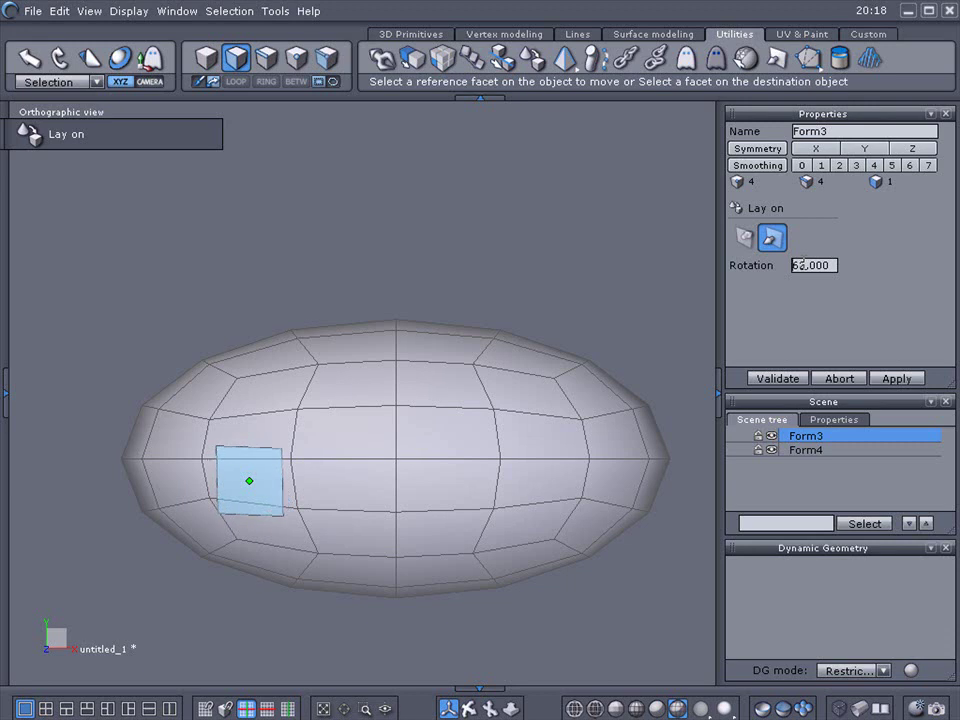
pyautogui.click(792, 379)
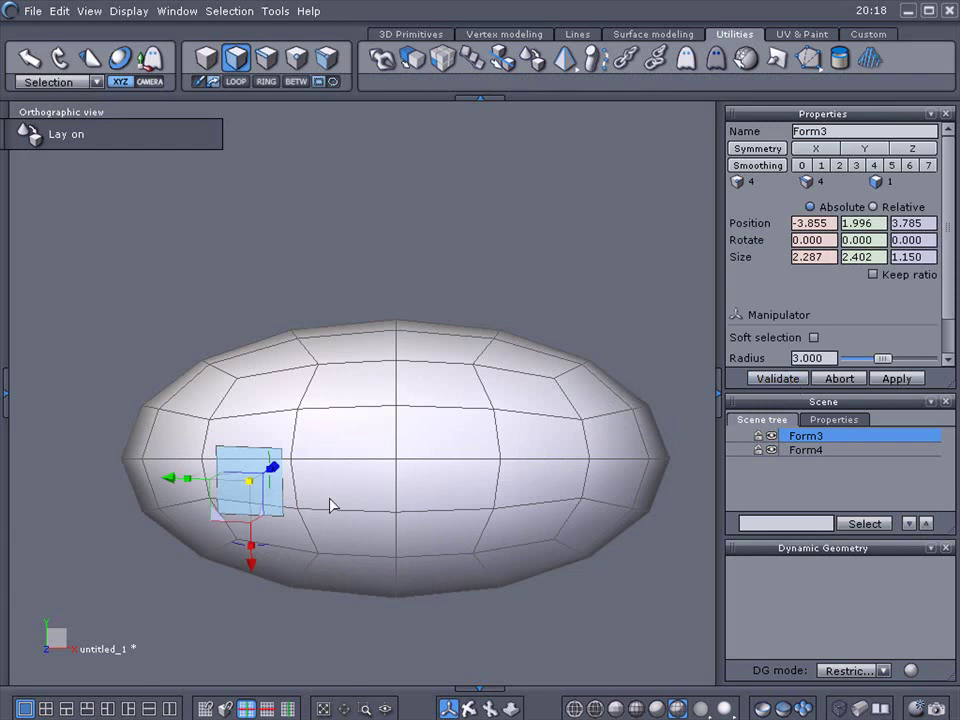
# - Lock Form3, the laid-on square, against selection and show the model in the front view
pyautogui.click(758, 437)
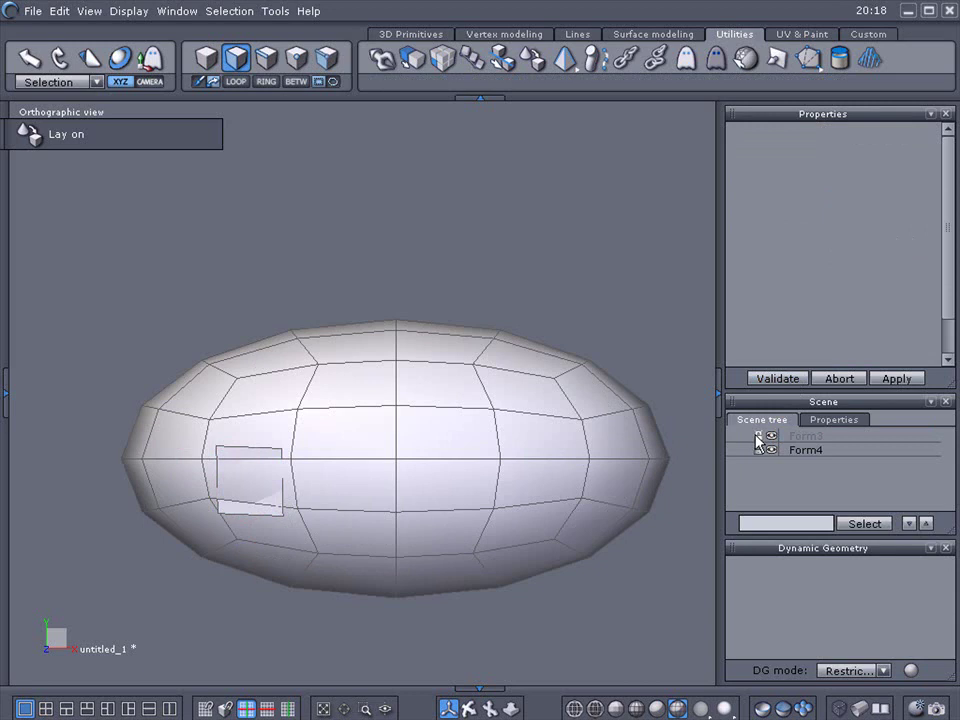
pyautogui.press('KP_4')
pyautogui.press('Left')
pyautogui.press('KP_2')
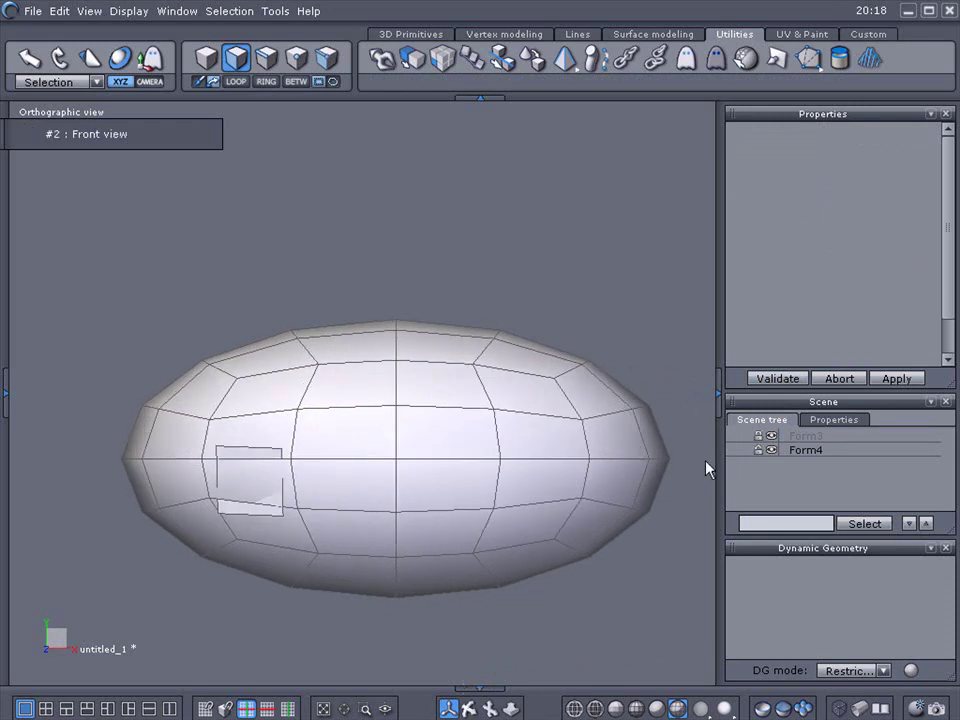
# - With World axes, move the ellipsoid's two midline points onto the square's upper corners at about X -2.76, Y 3.11 and X -5.00, Y 3.20
pyautogui.click(789, 452)
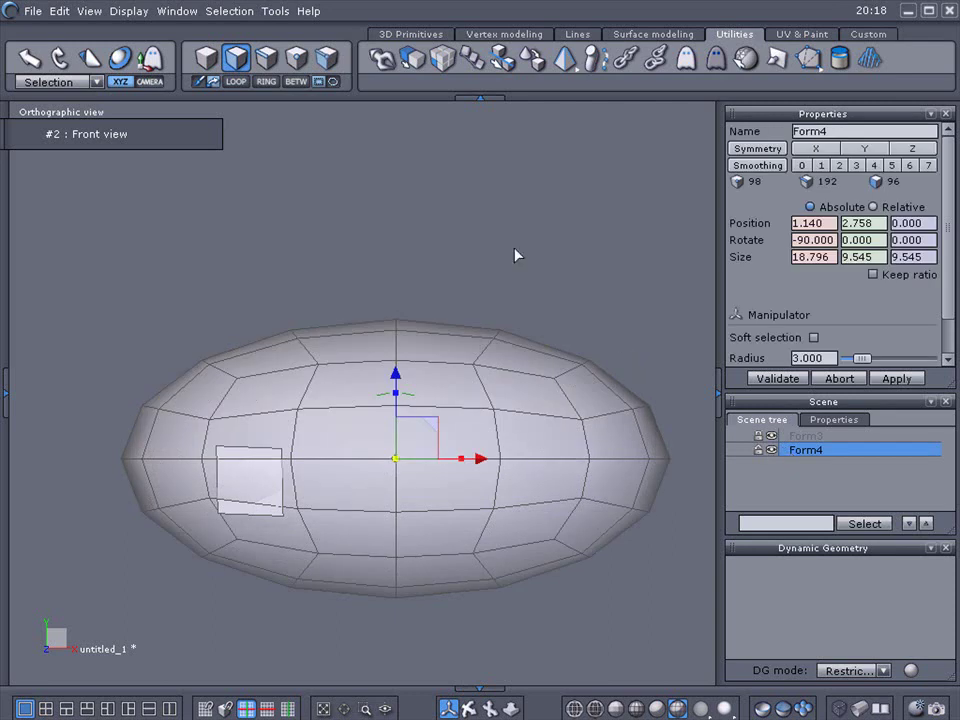
pyautogui.click(297, 60)
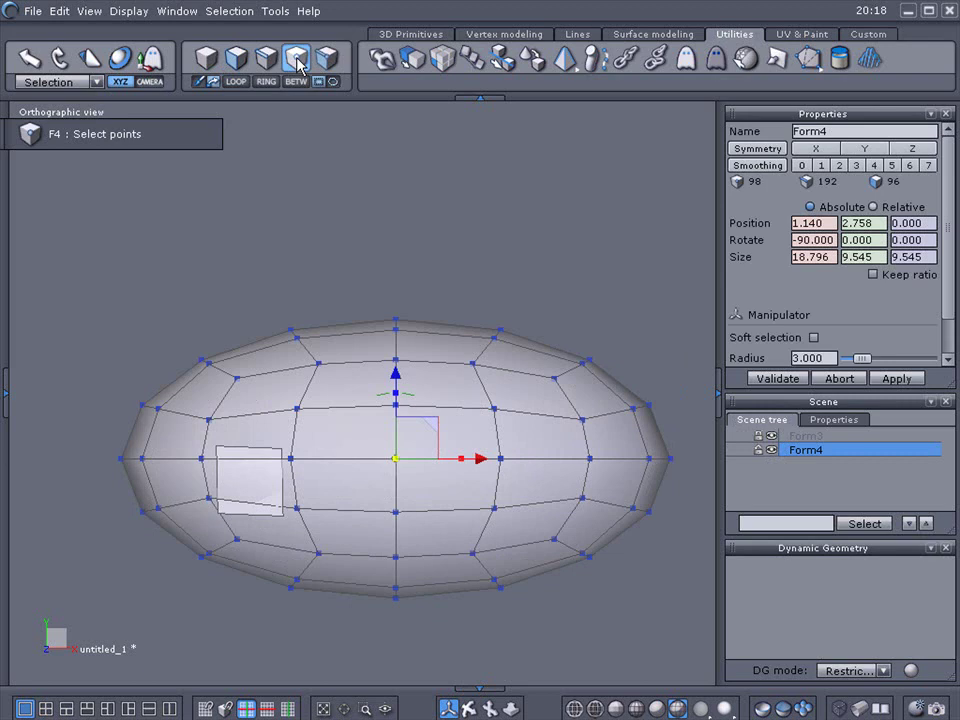
pyautogui.click(291, 459)
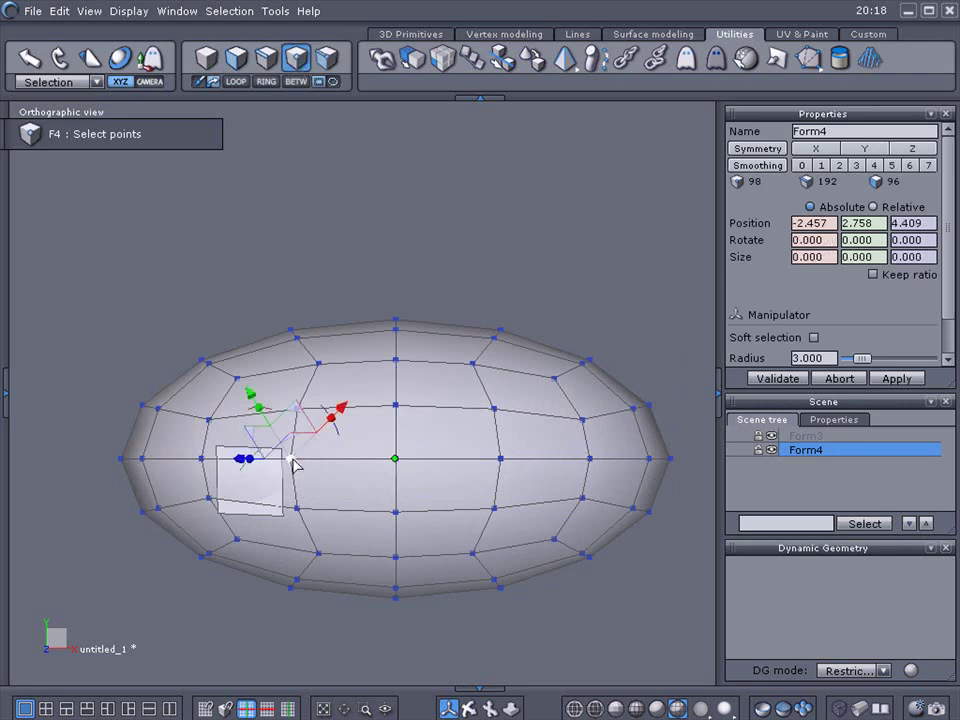
pyautogui.click(69, 86)
pyautogui.click(58, 110)
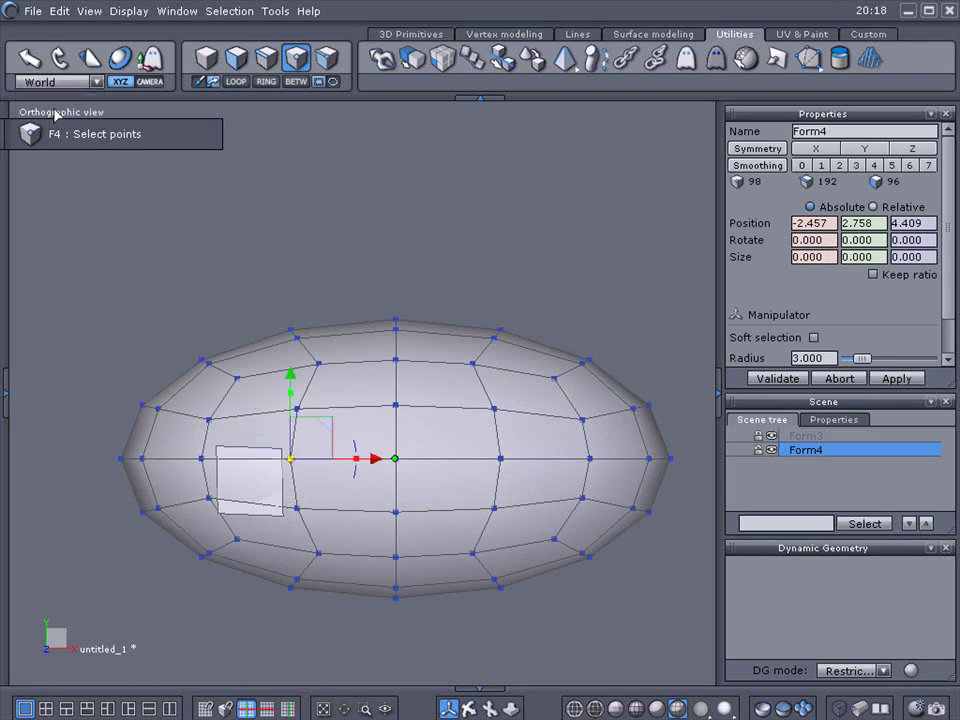
pyautogui.moveTo(329, 422); pyautogui.dragTo(323, 421)
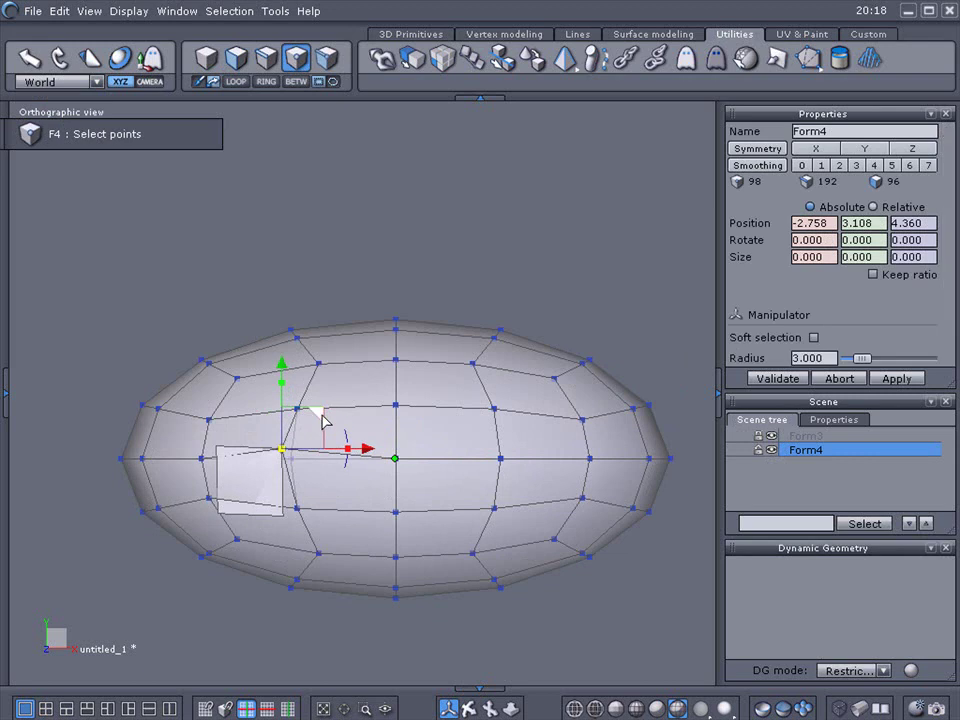
pyautogui.click(204, 460)
pyautogui.moveTo(239, 427); pyautogui.dragTo(258, 412)
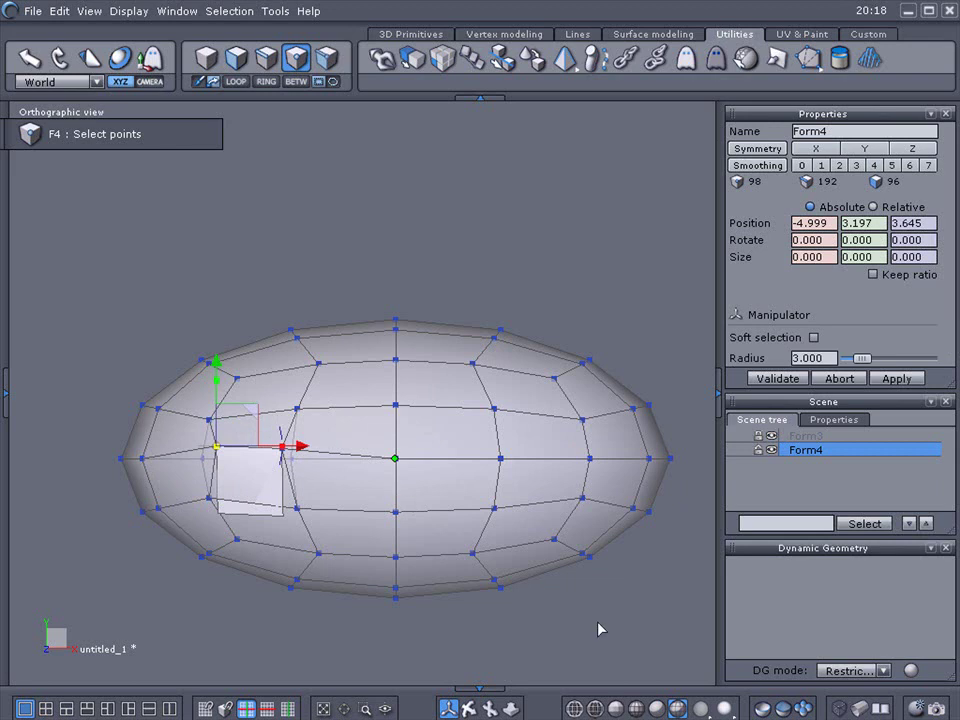
pyautogui.click(237, 541)
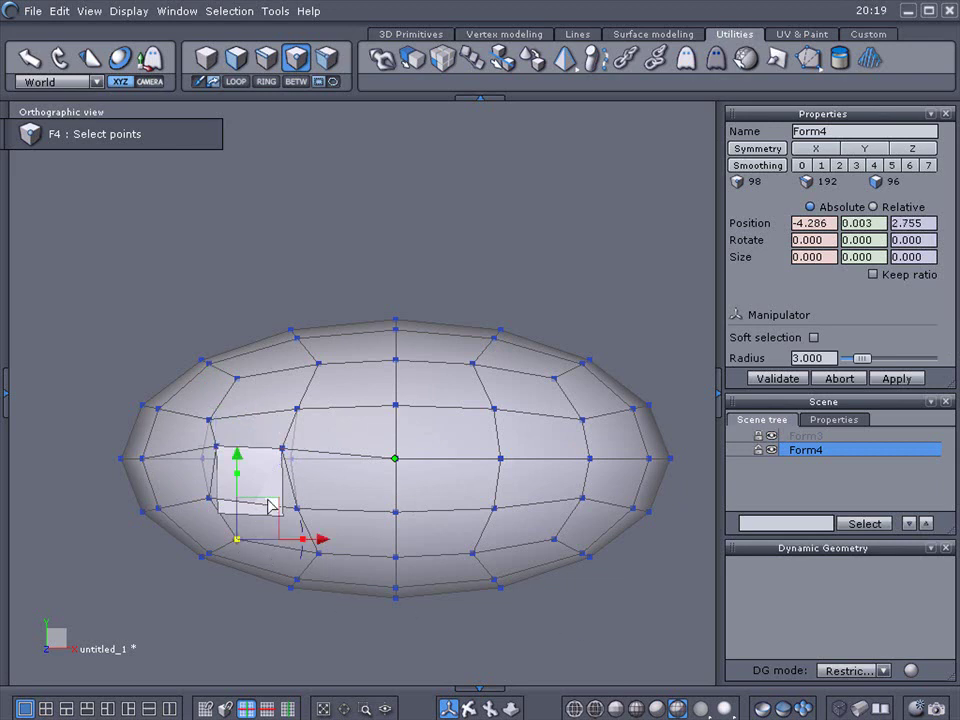
pyautogui.moveTo(274, 506)
pyautogui.mouseDown()
pyautogui.moveTo(253, 484)
pyautogui.moveTo(274, 510)
pyautogui.mouseUp()
pyautogui.hotkey('ctrl', 'z')
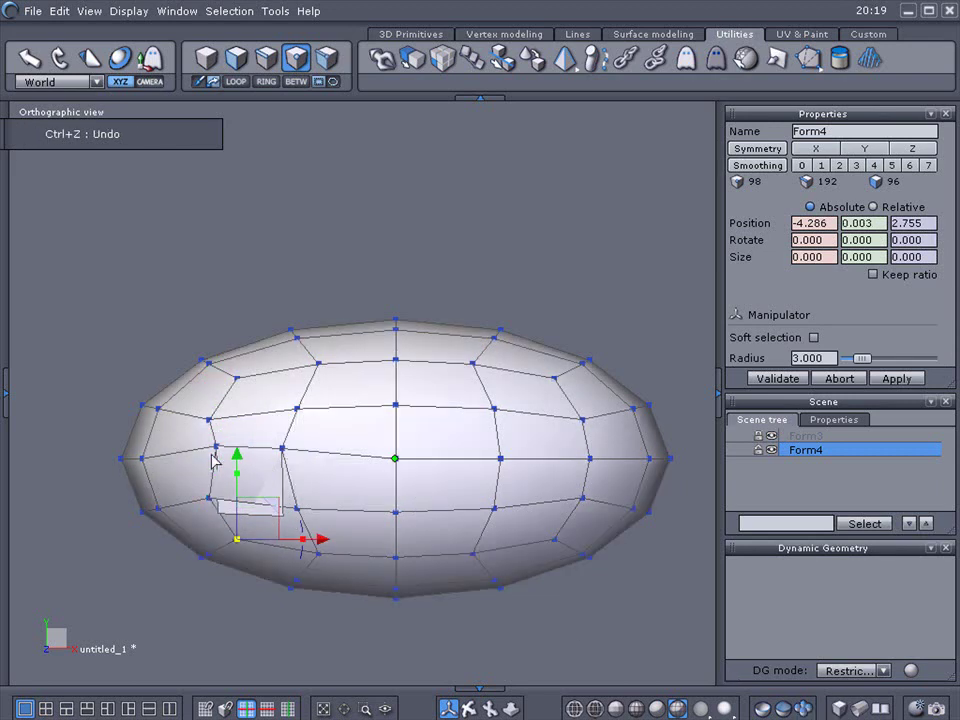
# - Move the ellipsoid's nearby point onto the square's lower-left corner at about X -4.95, Y 0.88
pyautogui.click(209, 498)
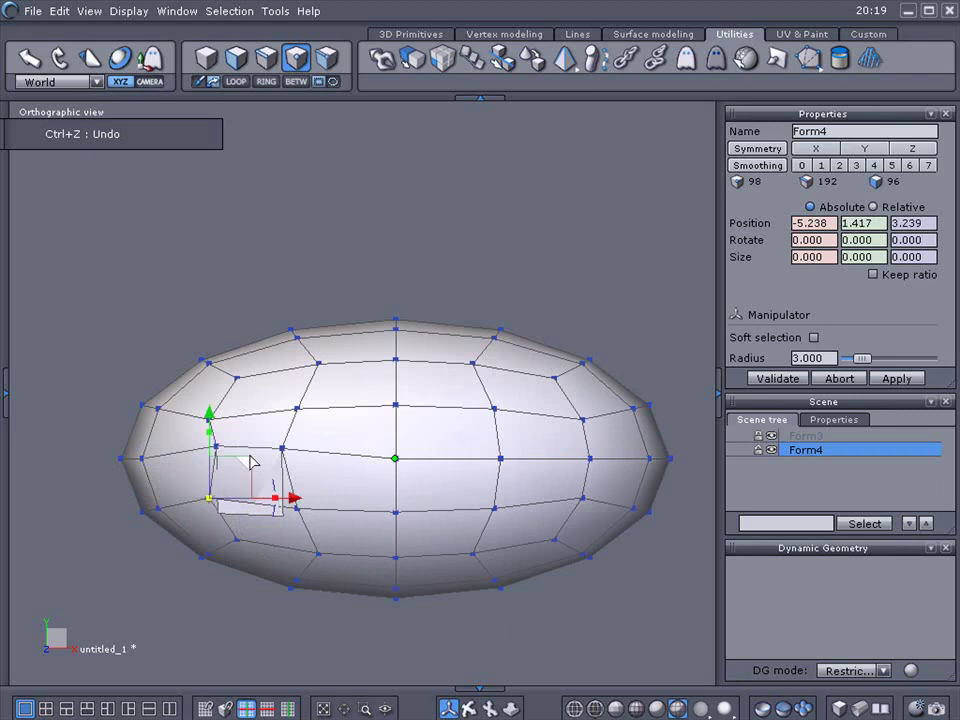
pyautogui.moveTo(247, 467); pyautogui.dragTo(257, 484)
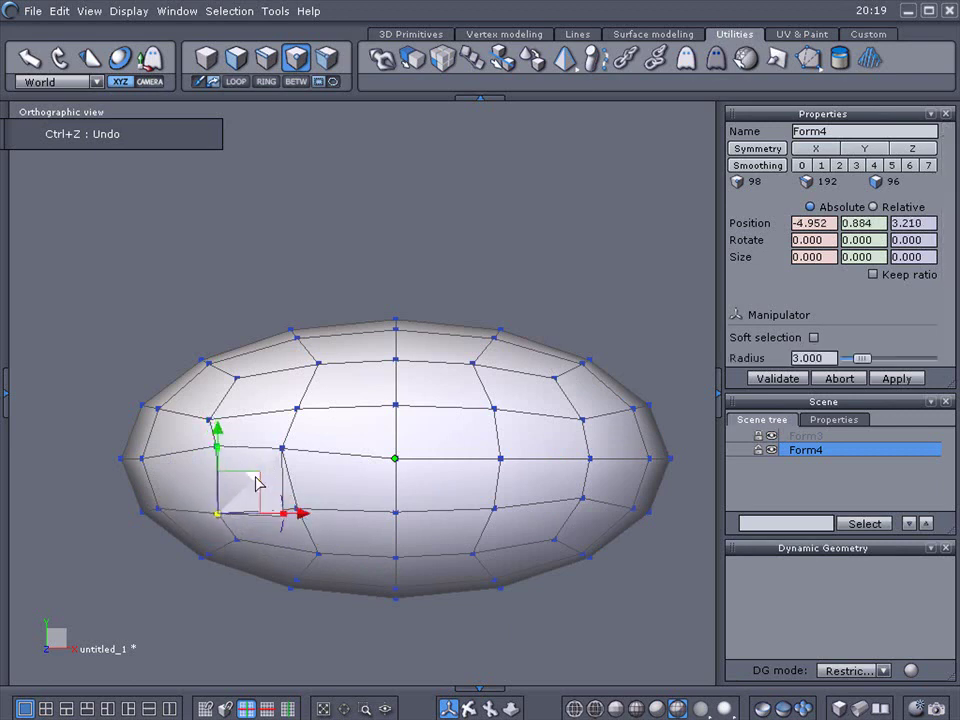
pyautogui.hotkey('ctrl', 'z')
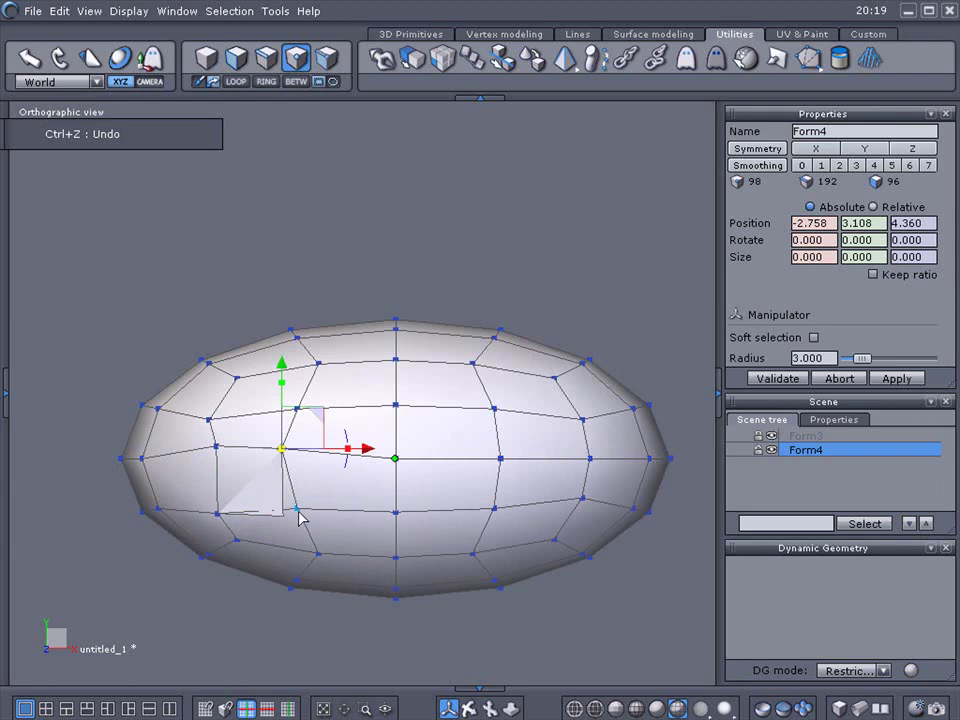
# - Pull the ellipsoid's remaining face point away from the square and use Snap/Align to place it exactly on the lower-right corner
pyautogui.click(298, 513)
pyautogui.moveTo(321, 480); pyautogui.dragTo(358, 493)
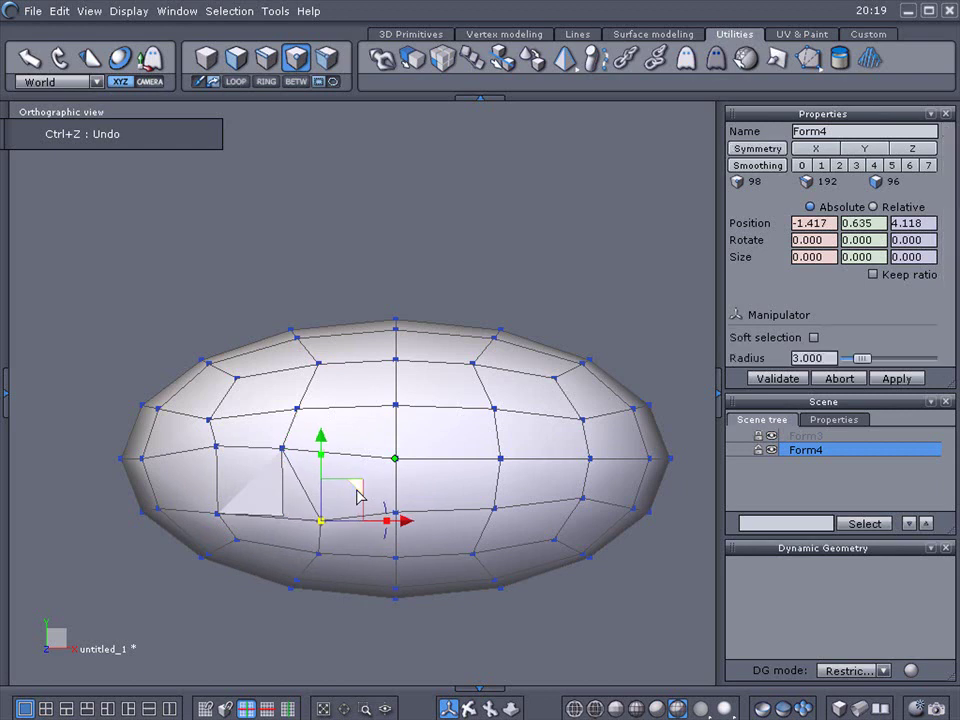
pyautogui.click(500, 62)
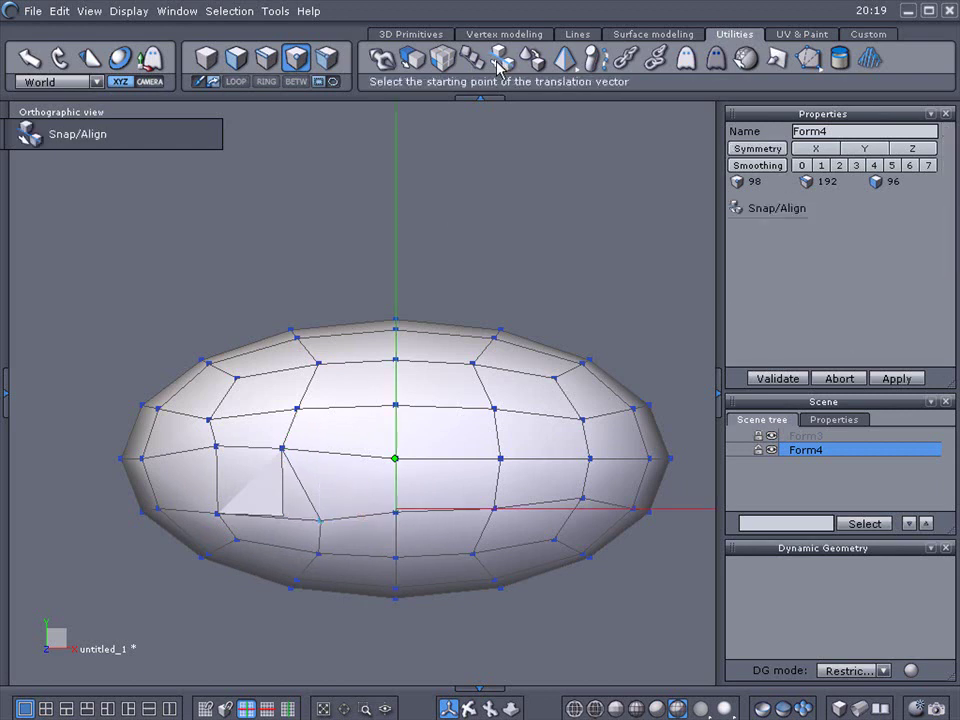
pyautogui.click(319, 522)
pyautogui.click(284, 516)
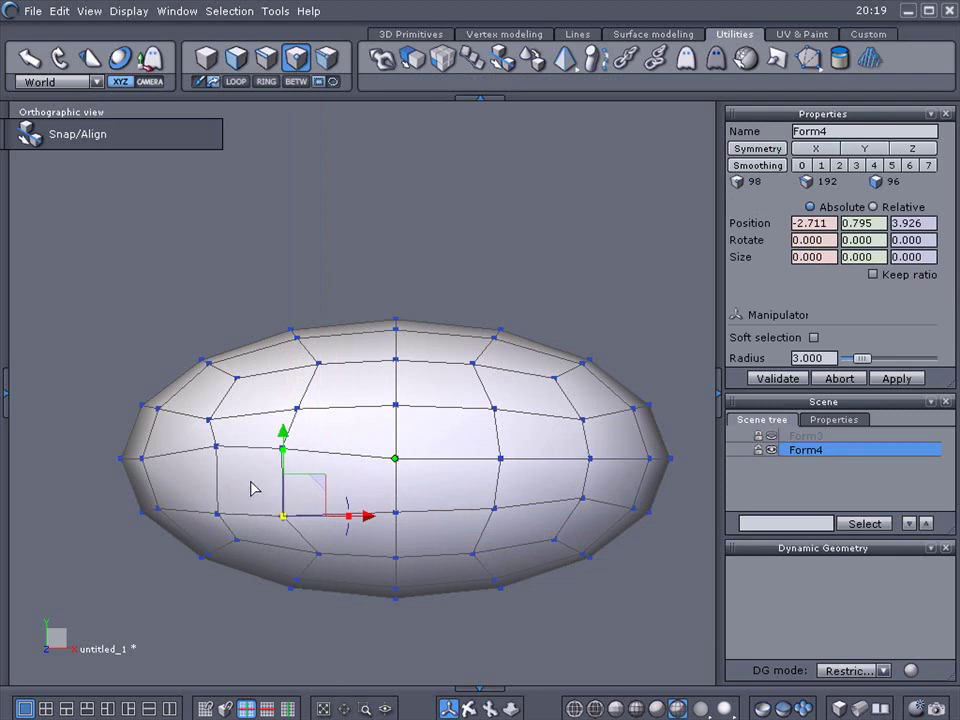
# - Delete the squared-up face from the ellipsoid and set its smoothing to level 3
pyautogui.click(236, 57)
pyautogui.click(243, 487)
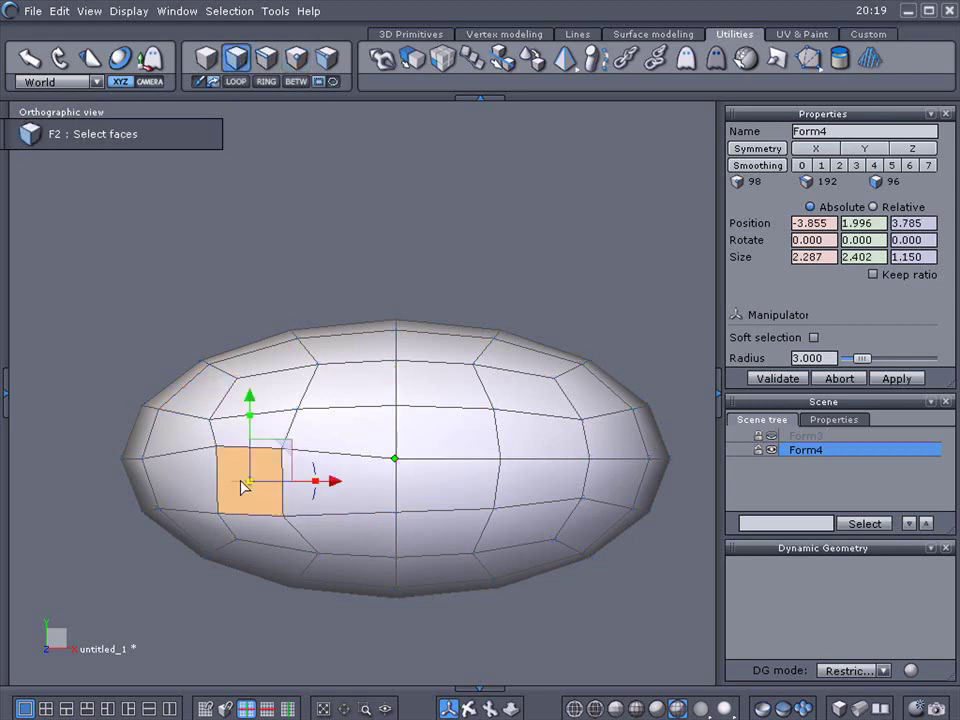
pyautogui.press('Delete')
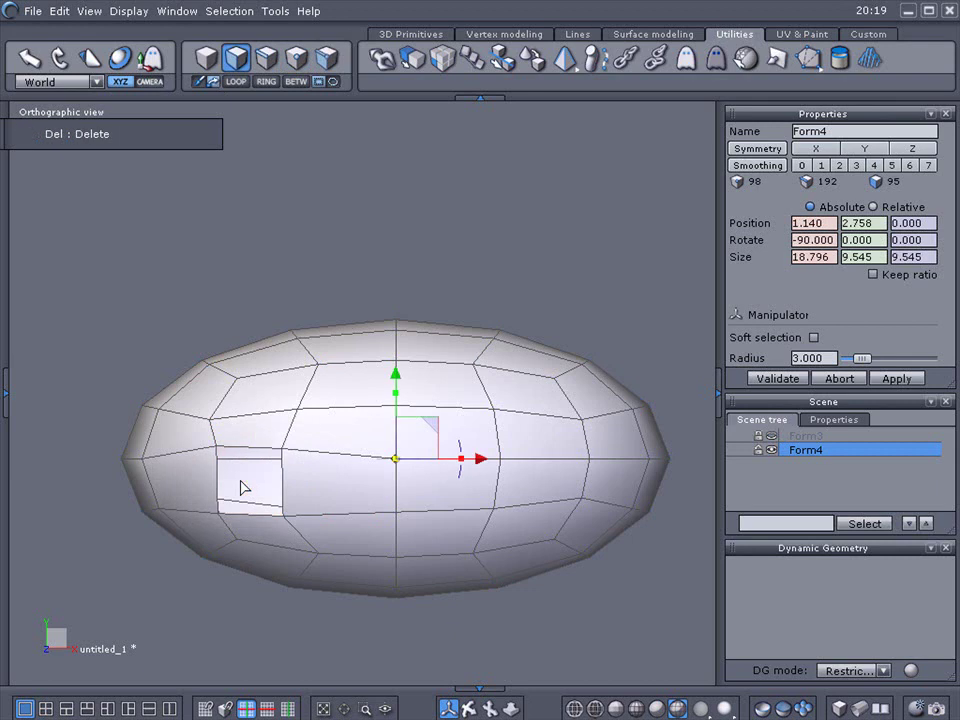
pyautogui.click(856, 165)
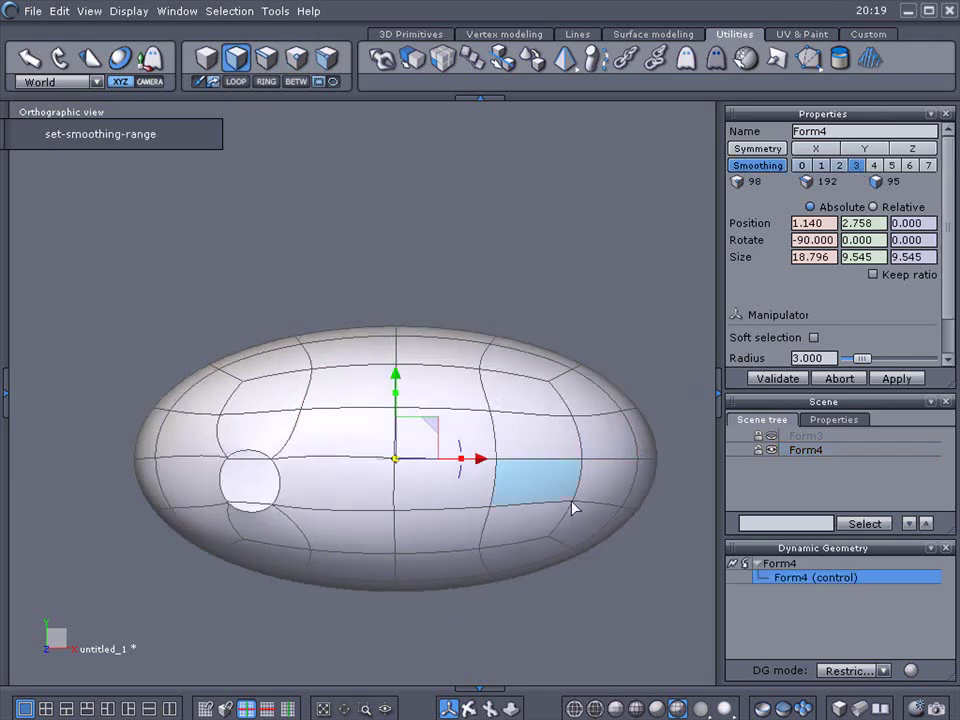
# - Select the edge loop around the round hole and push it inward along Z to about 3.71
pyautogui.moveTo(350, 620); pyautogui.dragTo(429, 561, button='middle')
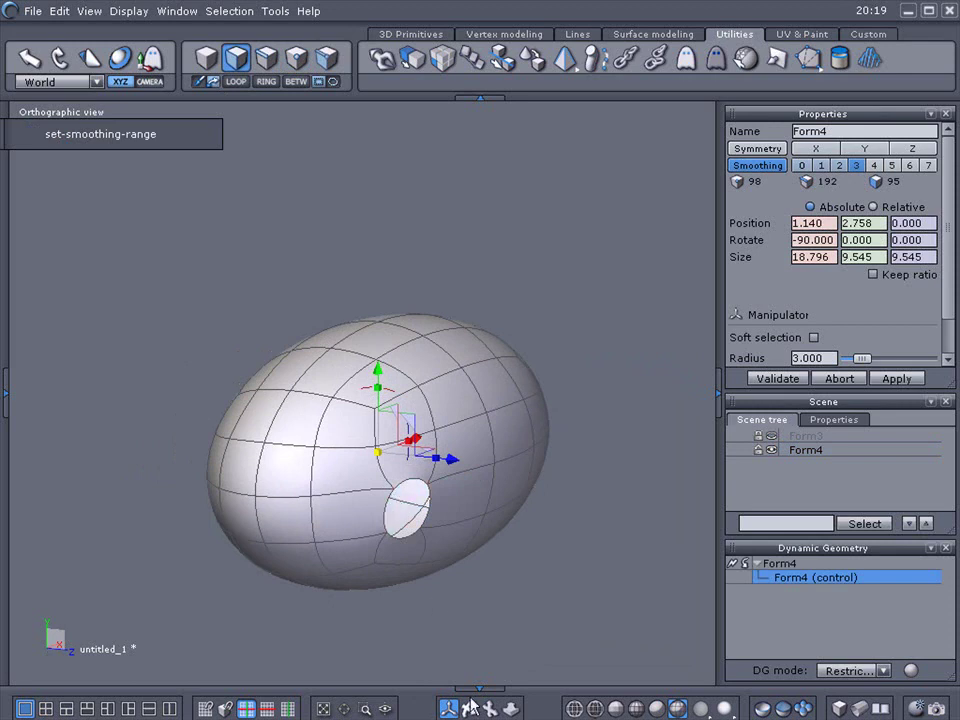
pyautogui.moveTo(420, 520); pyautogui.dragTo(470, 558, button='middle')
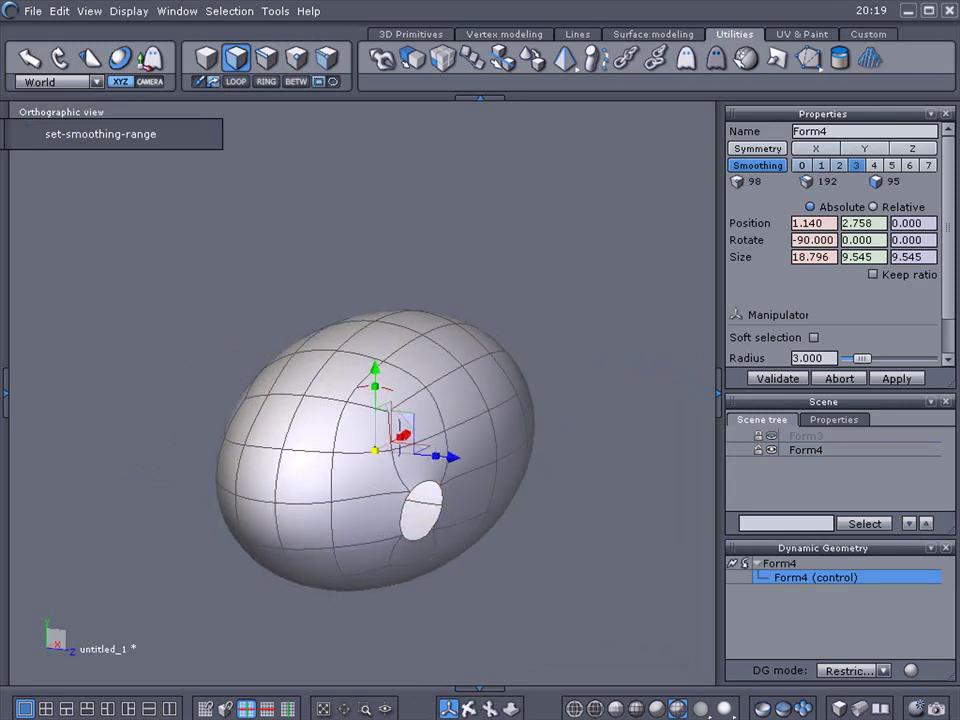
pyautogui.moveTo(469, 712); pyautogui.dragTo(468, 511, button='middle')
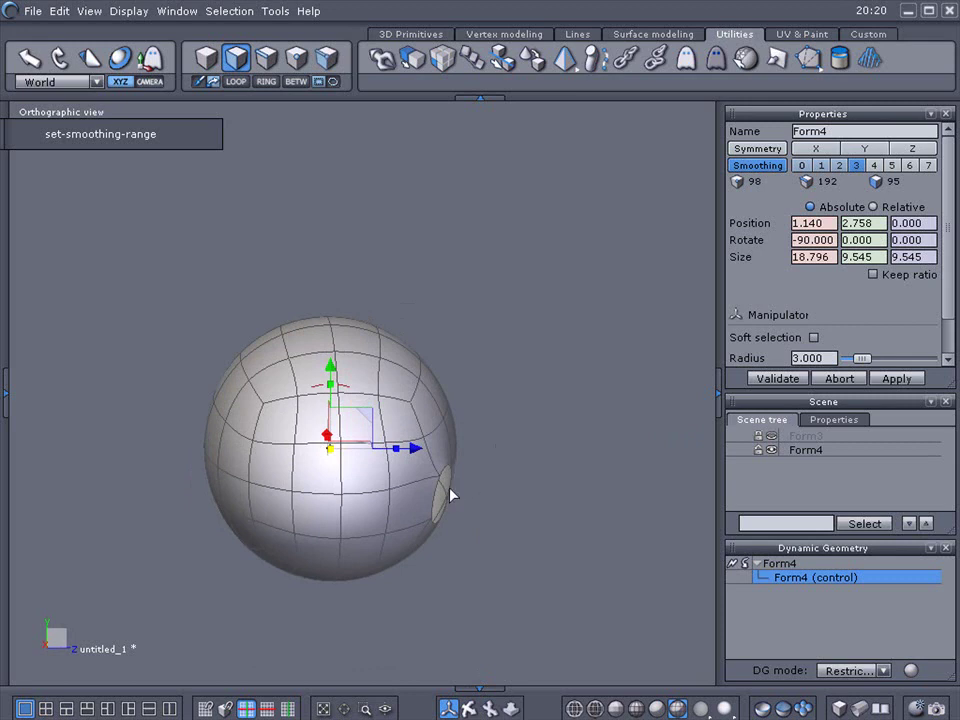
pyautogui.moveTo(465, 697); pyautogui.dragTo(423, 540, button='middle')
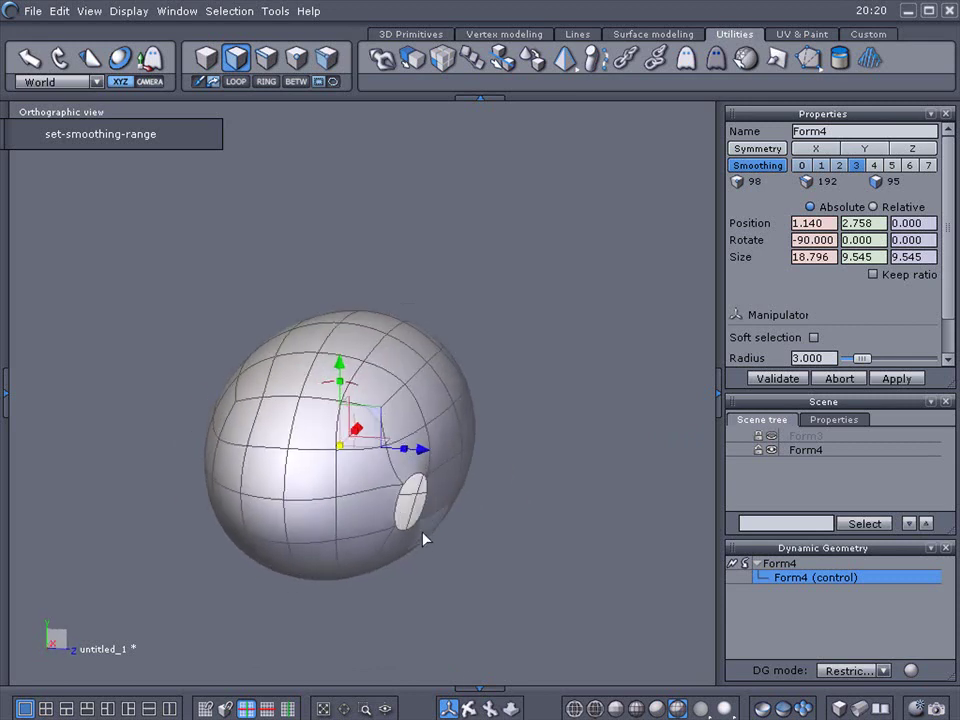
pyautogui.scroll(3, 424, 538)
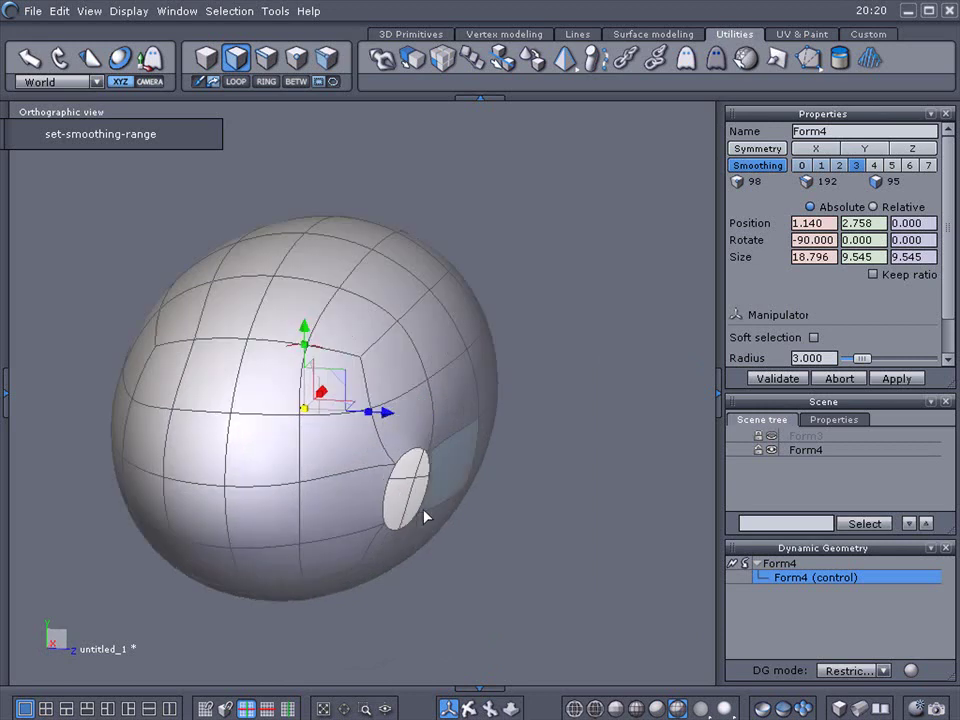
pyautogui.press('F3')
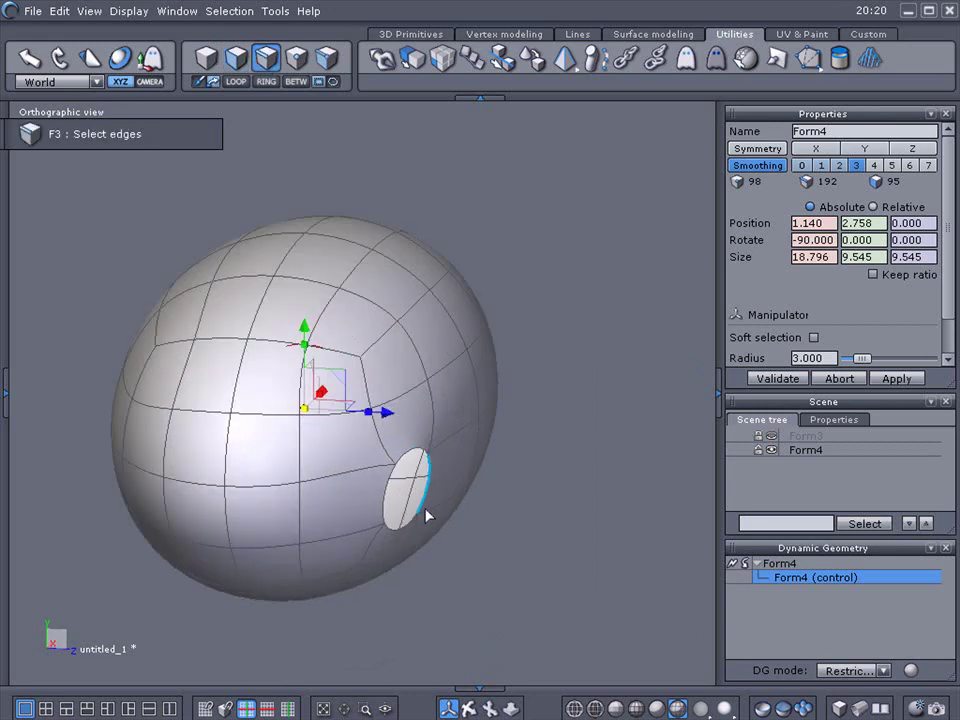
pyautogui.click(407, 458)
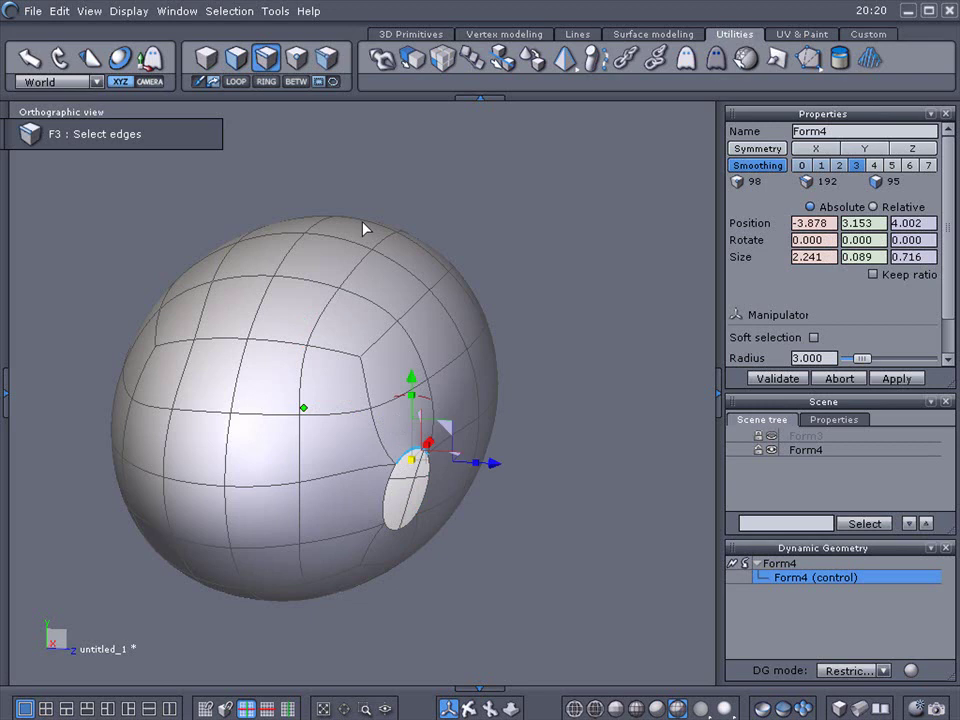
pyautogui.click(244, 84)
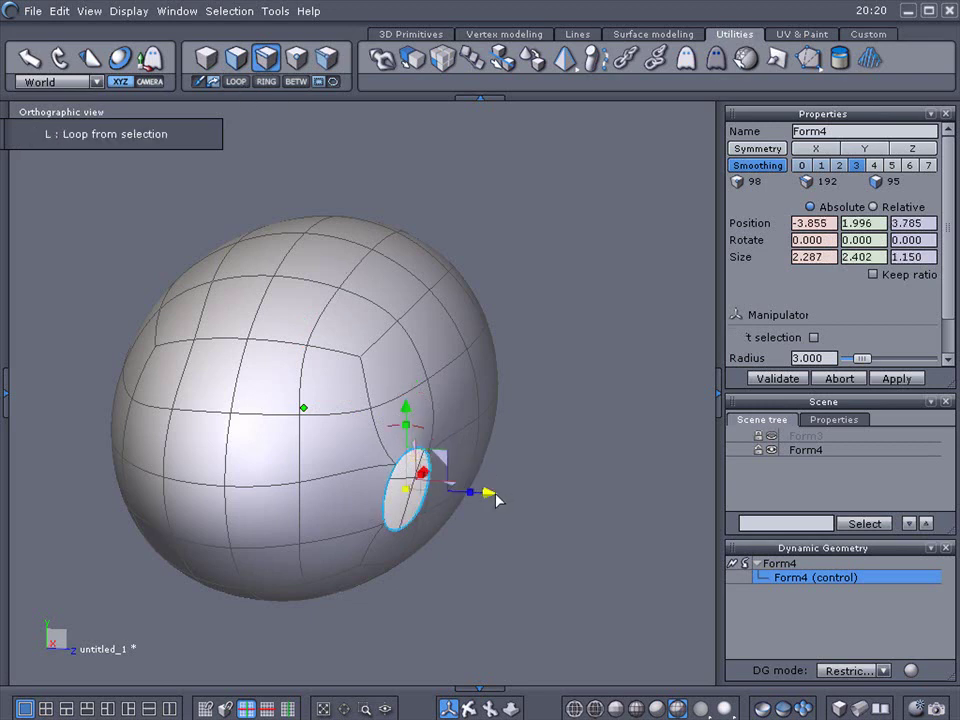
pyautogui.moveTo(497, 497); pyautogui.dragTo(494, 497)
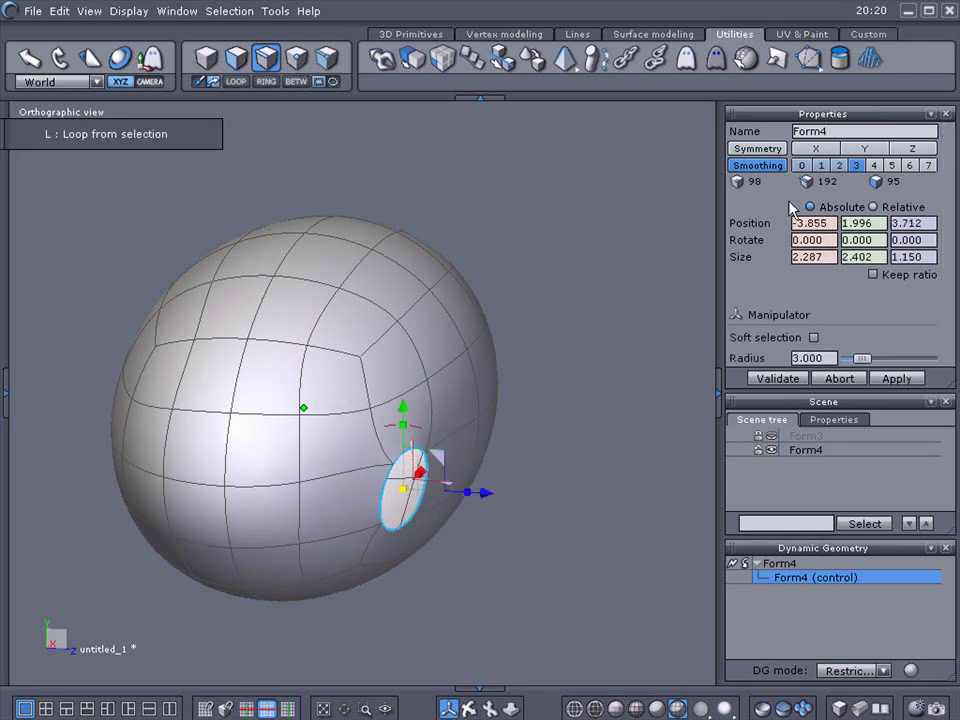
# - Set smoothing to 0, push the hole's edge loop further inward to about Z 3.64, and restore smoothing level 3
pyautogui.click(801, 165)
pyautogui.moveTo(490, 492); pyautogui.dragTo(485, 495)
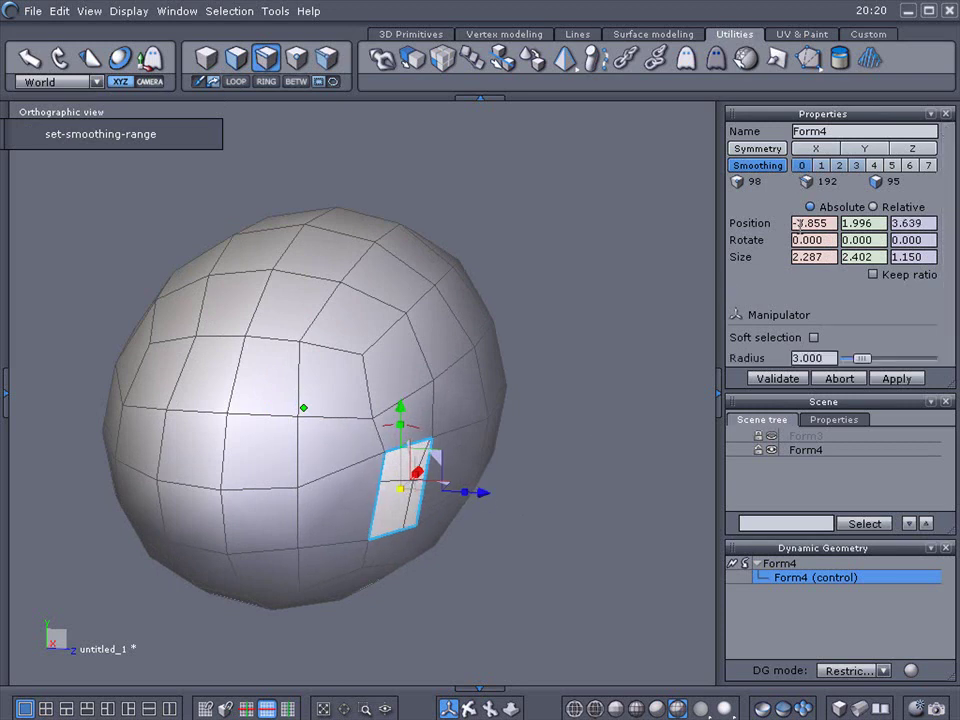
pyautogui.click(857, 165)
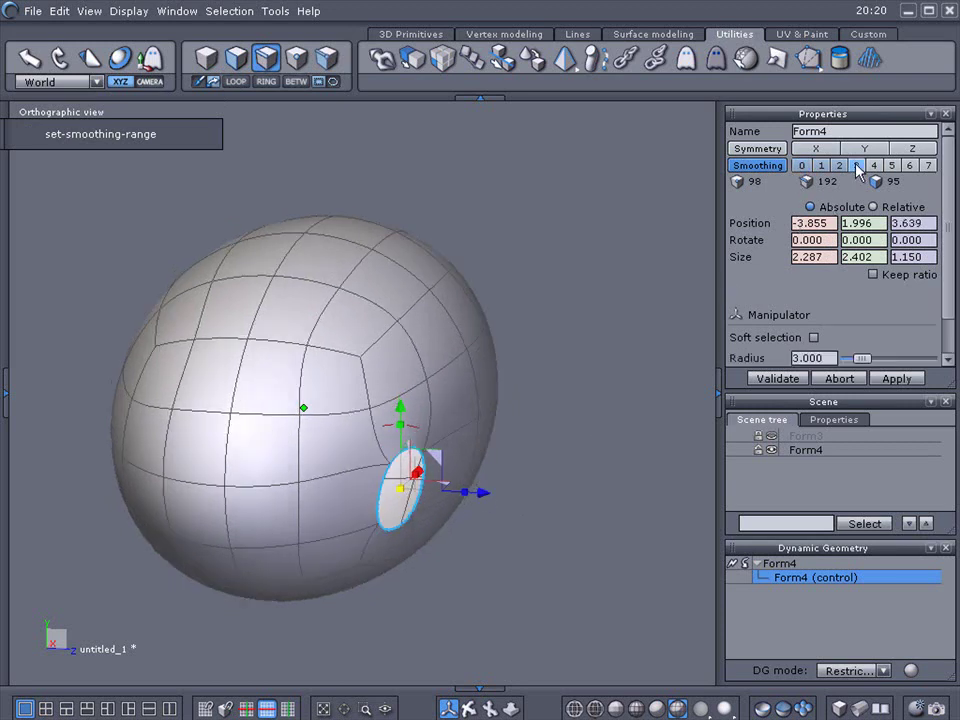
# - Examine the round hole from the front in smooth shading without mesh lines, including at smoothing level 4
pyautogui.click(628, 248)
pyautogui.click(628, 248)
pyautogui.moveTo(467, 706); pyautogui.dragTo(252, 682, button='middle')
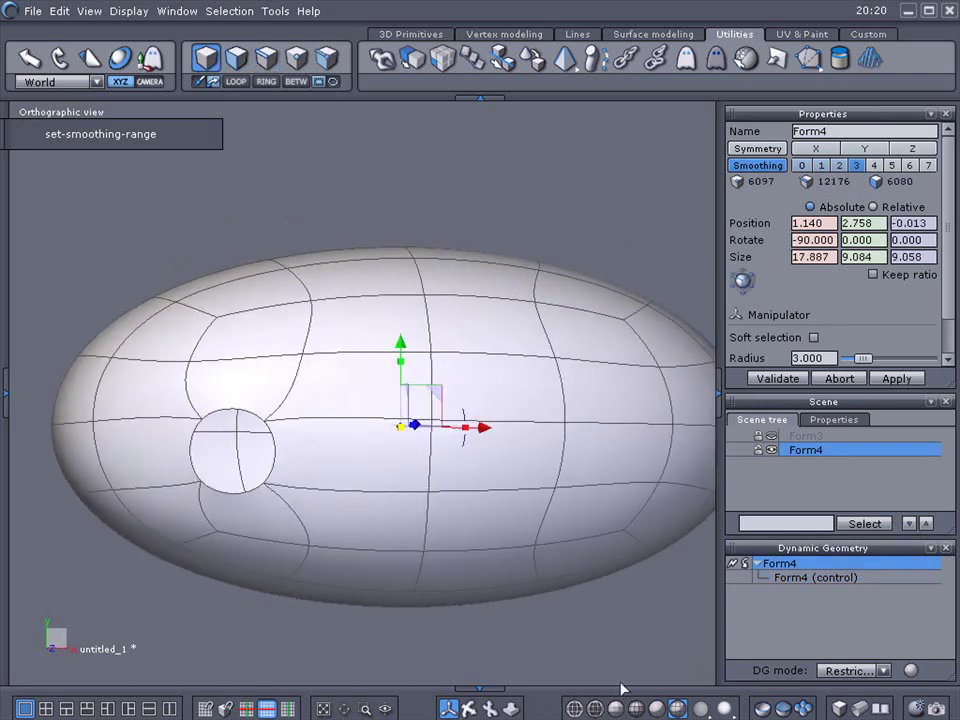
pyautogui.click(657, 710)
pyautogui.click(624, 629)
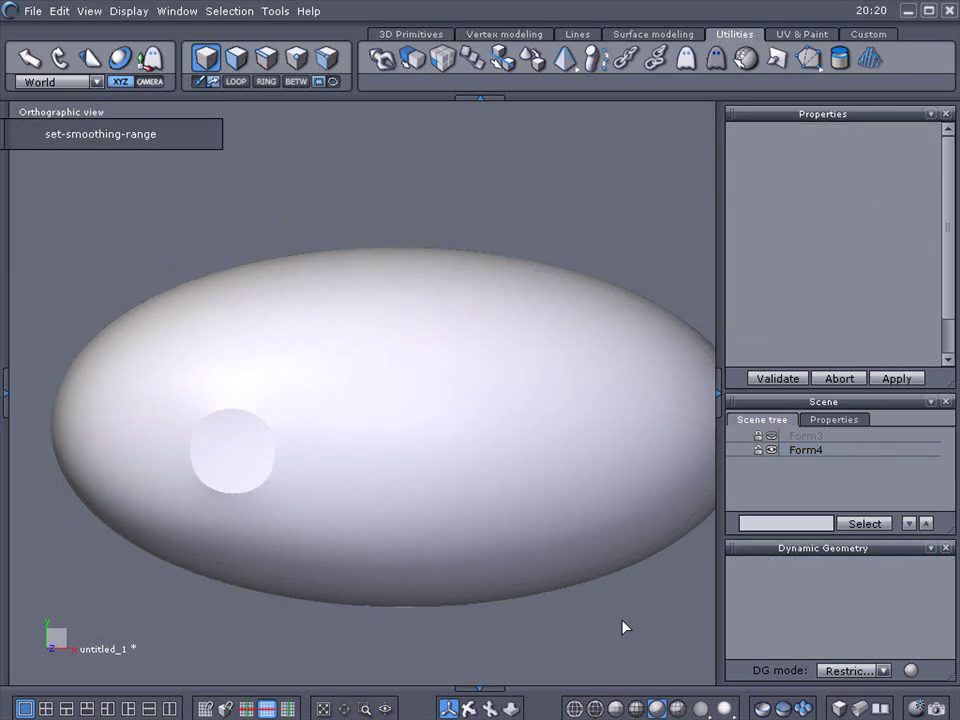
pyautogui.scroll(-2, 620, 628)
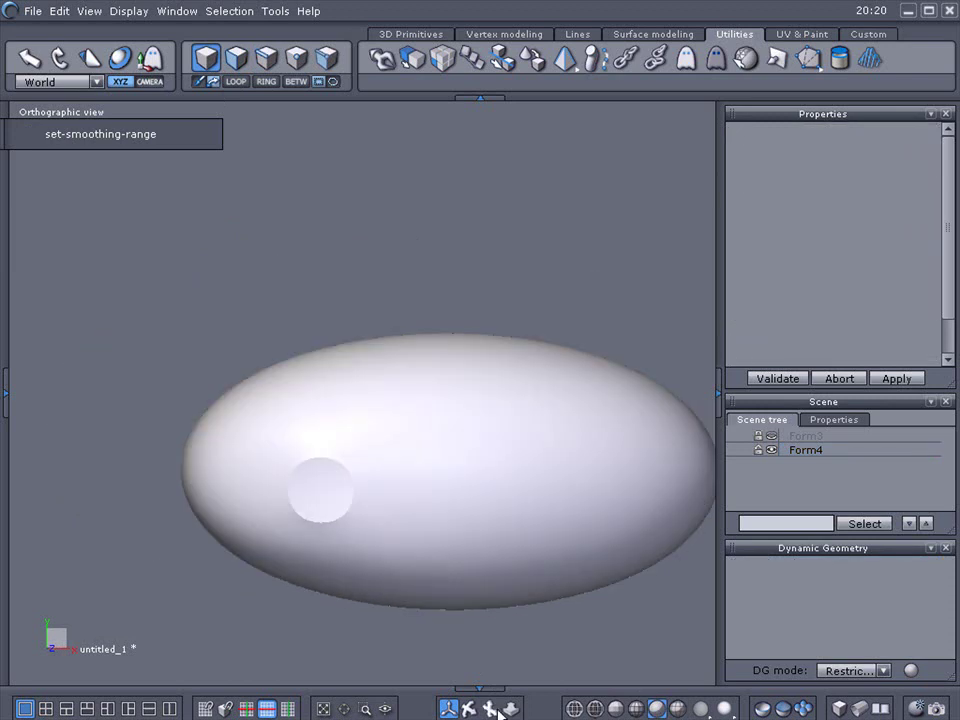
pyautogui.moveTo(536, 511); pyautogui.dragTo(402, 458, button='middle')
pyautogui.click(401, 475)
pyautogui.click(874, 165)
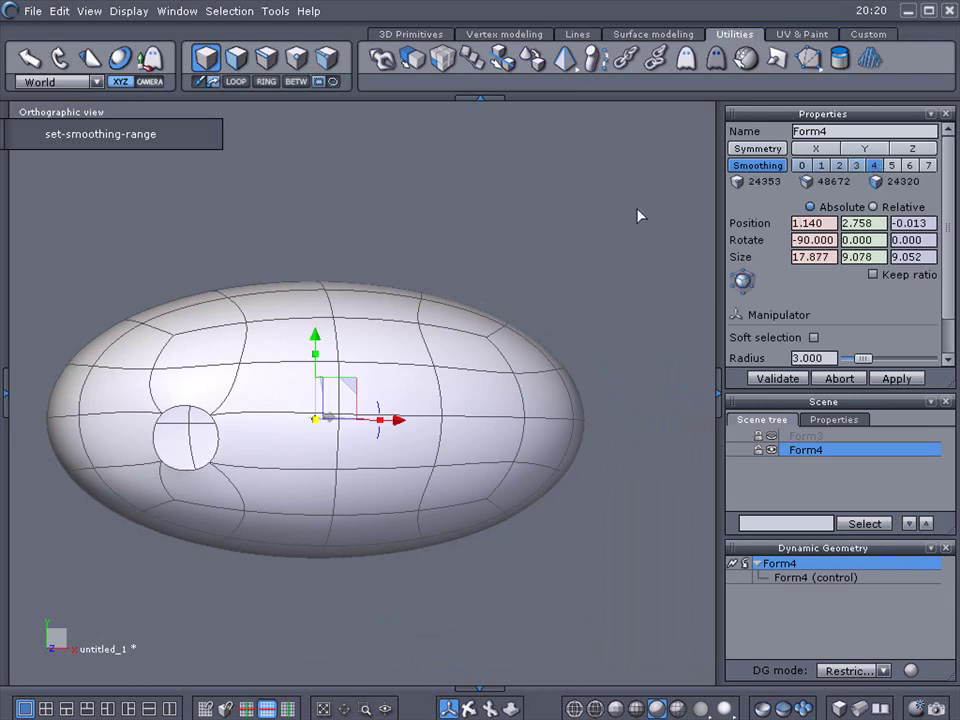
# - Set the ellipsoid's smoothing to 0 and collapse its dynamic geometry
pyautogui.click(820, 166)
pyautogui.click(804, 166)
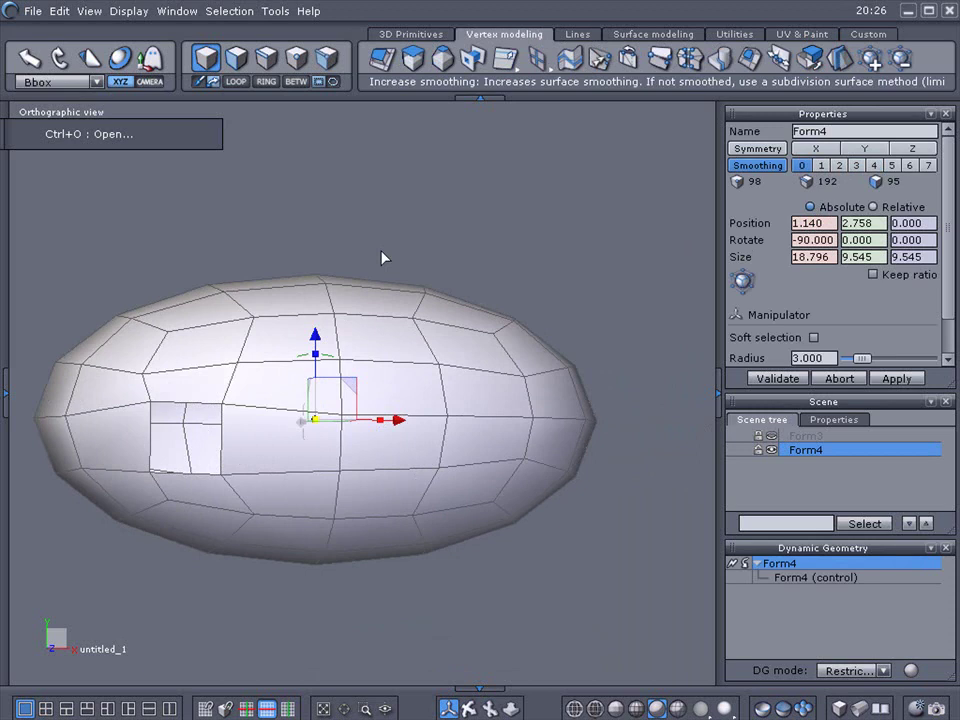
pyautogui.click(732, 564)
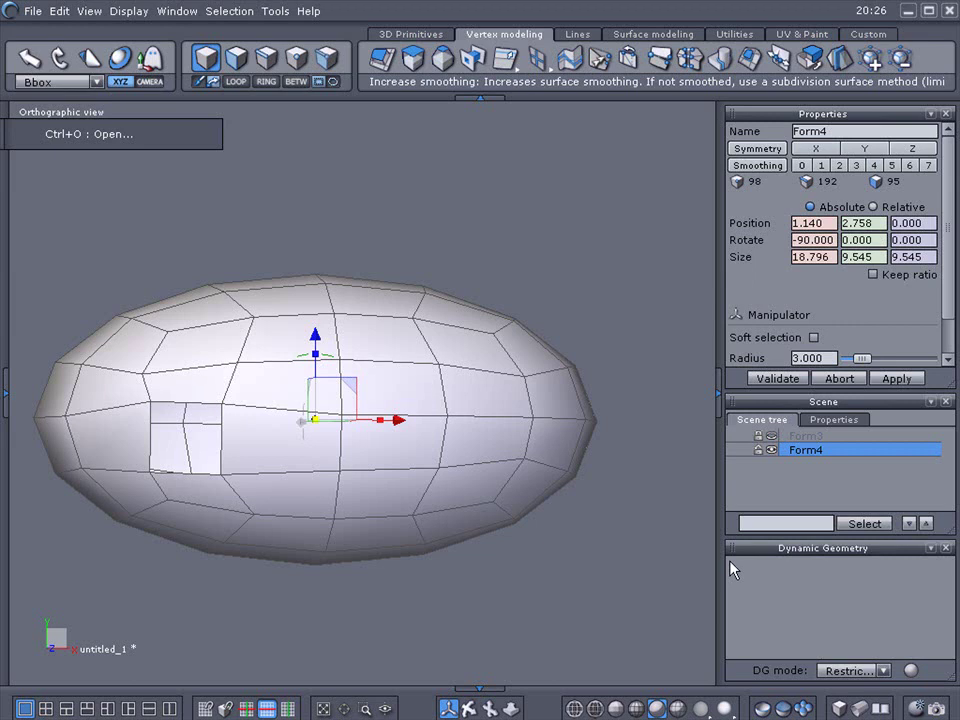
# - Unhide and unlock the square Form3 and move it off the ellipsoid's right end to about X 9.57, Y 1.46, Z 8.07
pyautogui.click(773, 437)
pyautogui.click(800, 437)
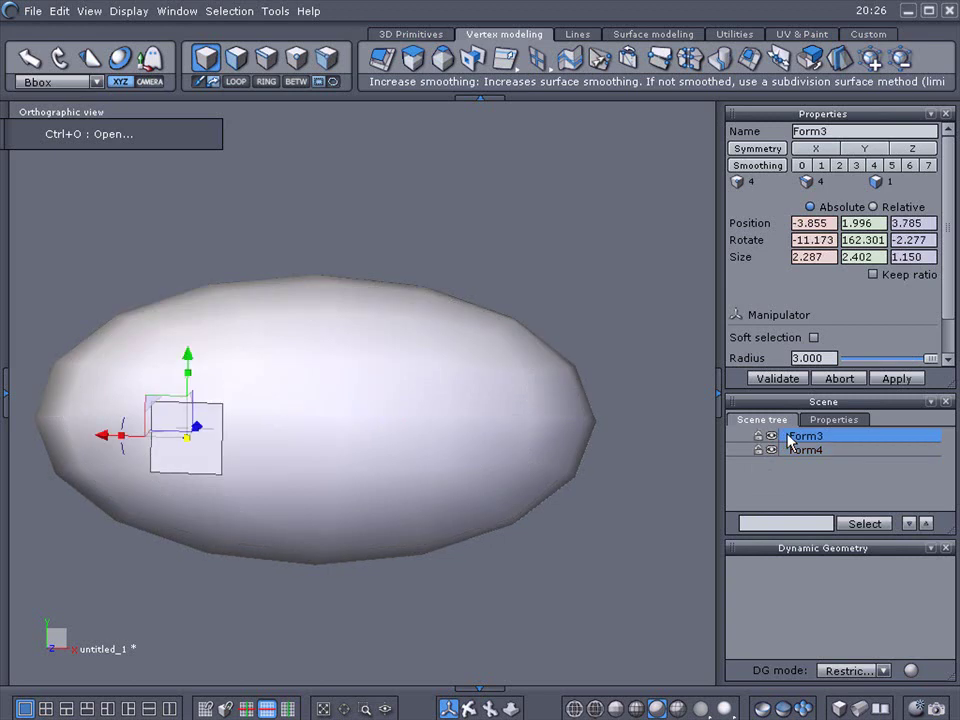
pyautogui.click(678, 709)
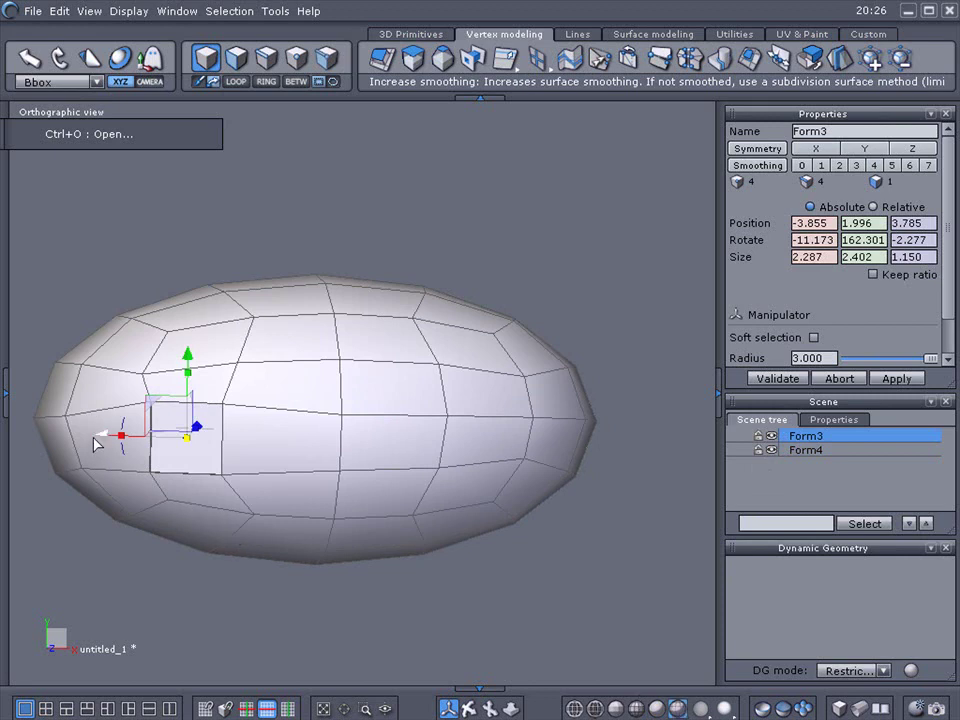
pyautogui.moveTo(98, 437); pyautogui.dragTo(523, 446)
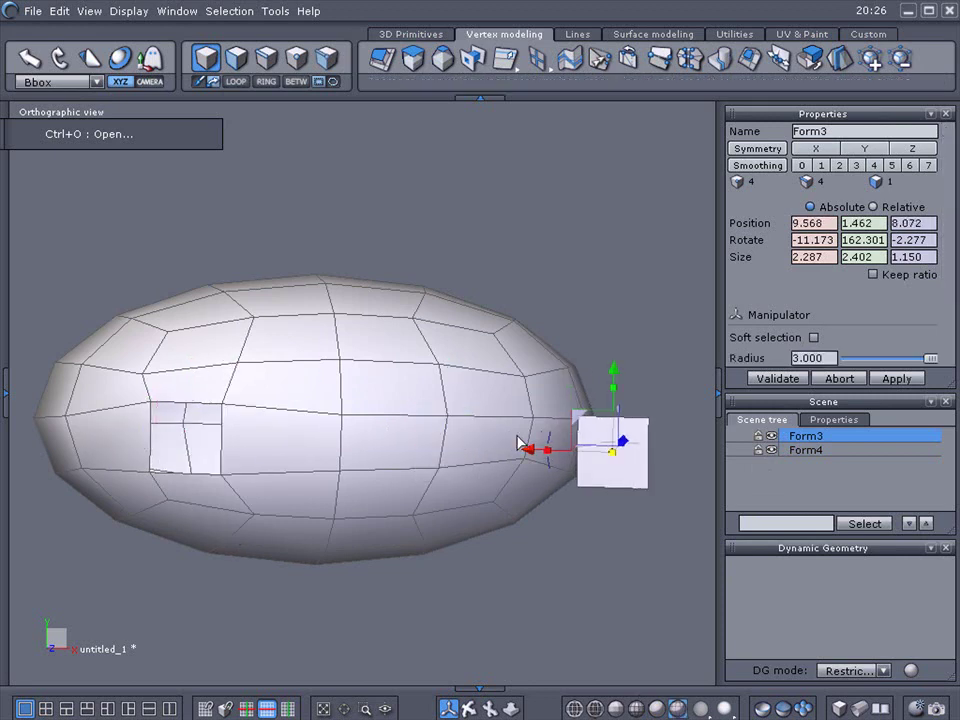
# - Use Lay on with rotation 0 to place the square on the ellipsoid face just above and right of its centre
pyautogui.click(739, 35)
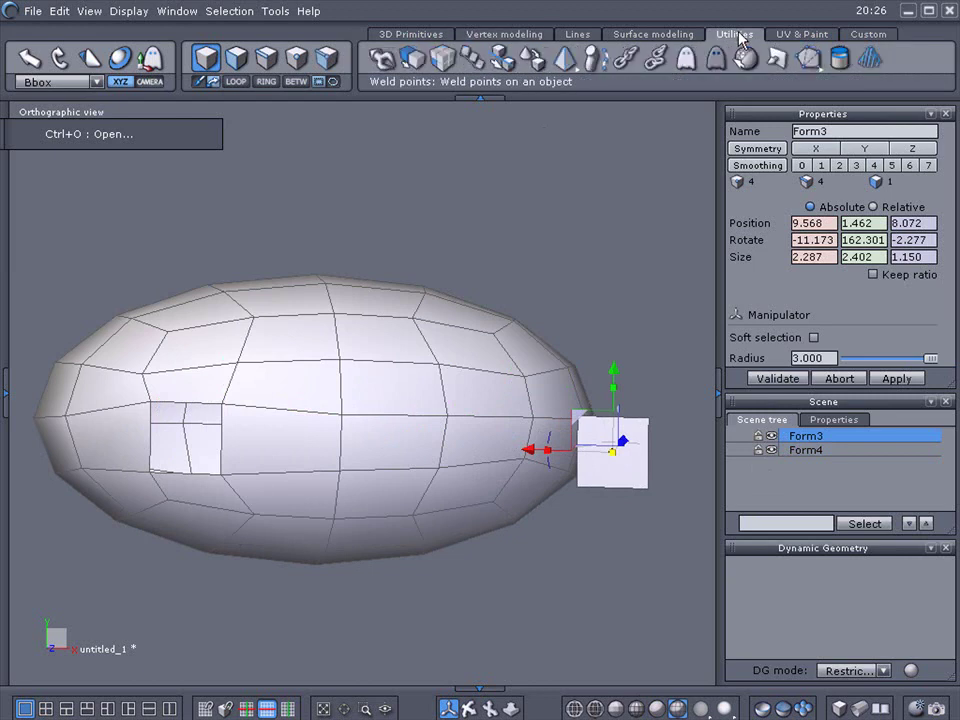
pyautogui.click(533, 63)
pyautogui.click(620, 459)
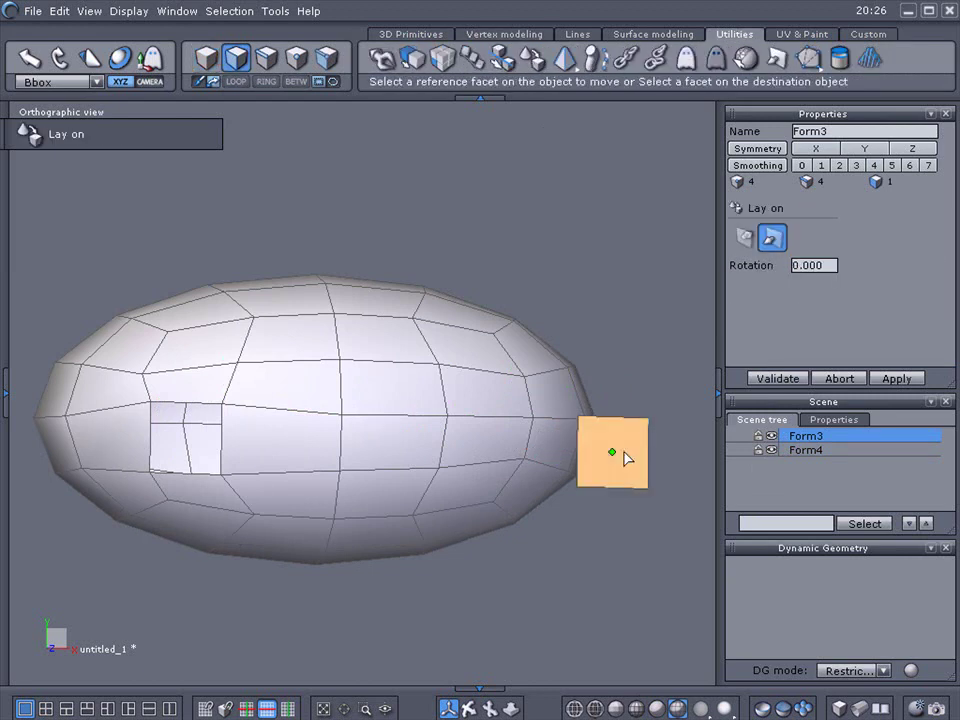
pyautogui.click(365, 382)
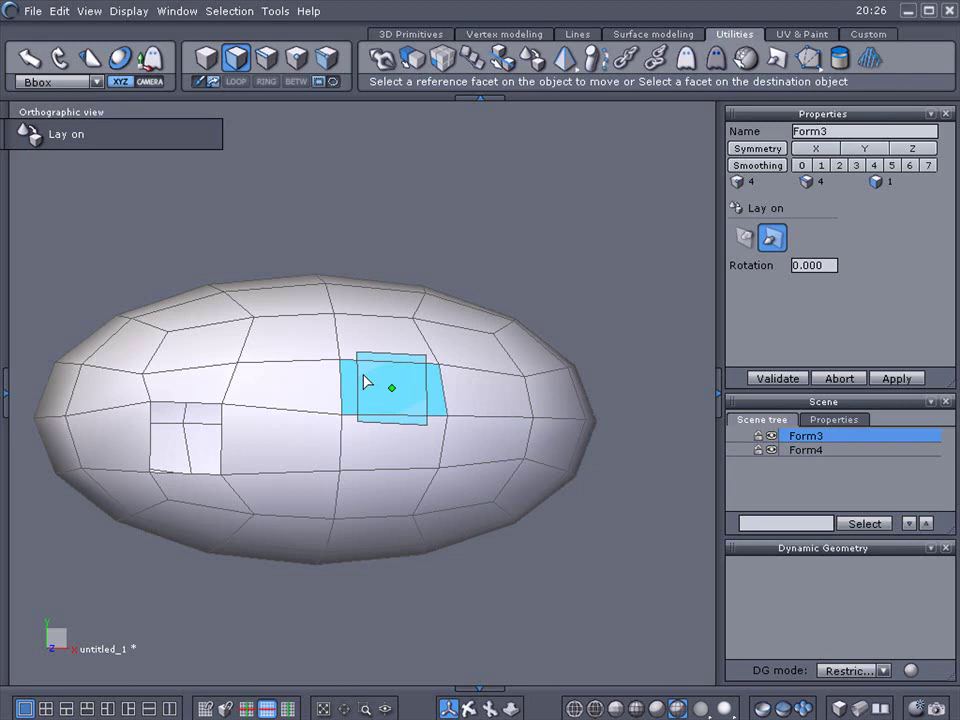
pyautogui.click(775, 378)
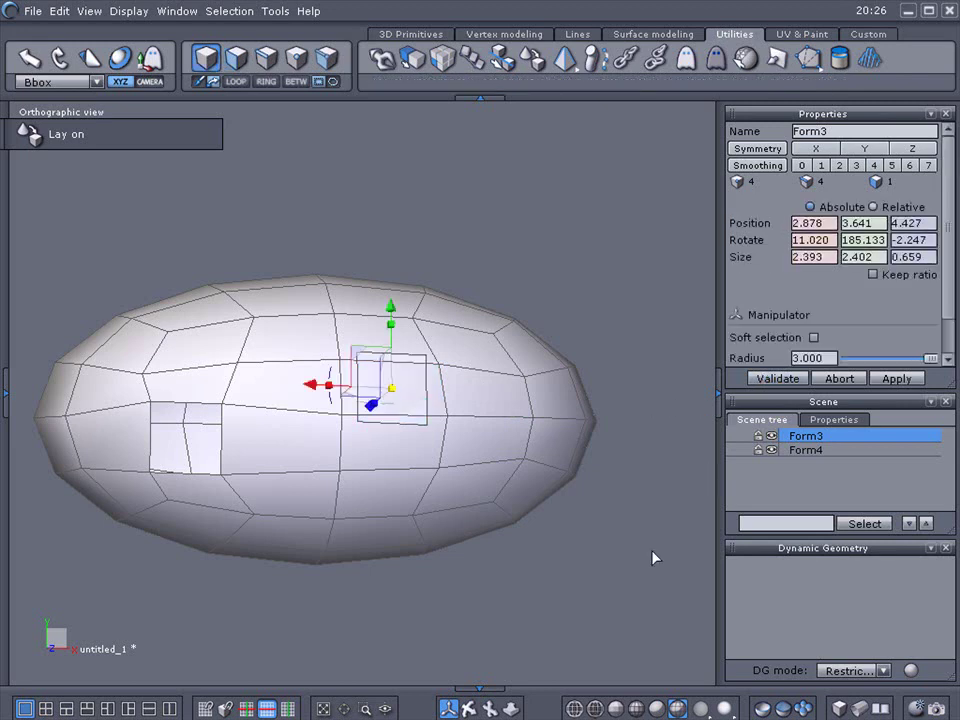
# - Lock the square, pull the underlying ellipsoid face's upper-right point aside, and Snap/Align it to the square's upper-right corner
pyautogui.click(759, 437)
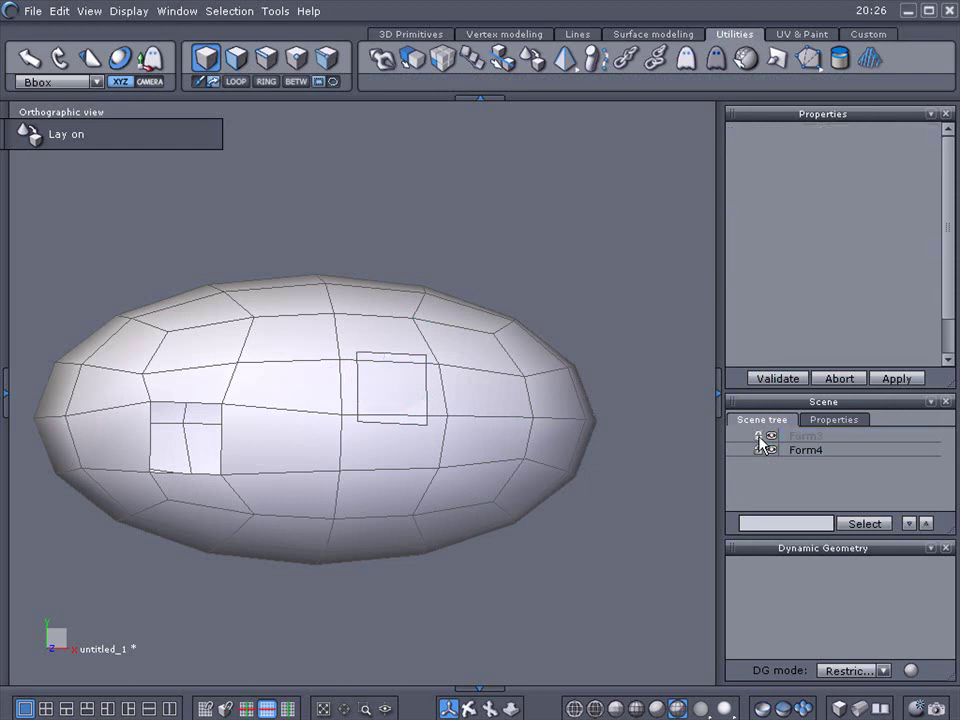
pyautogui.click(790, 451)
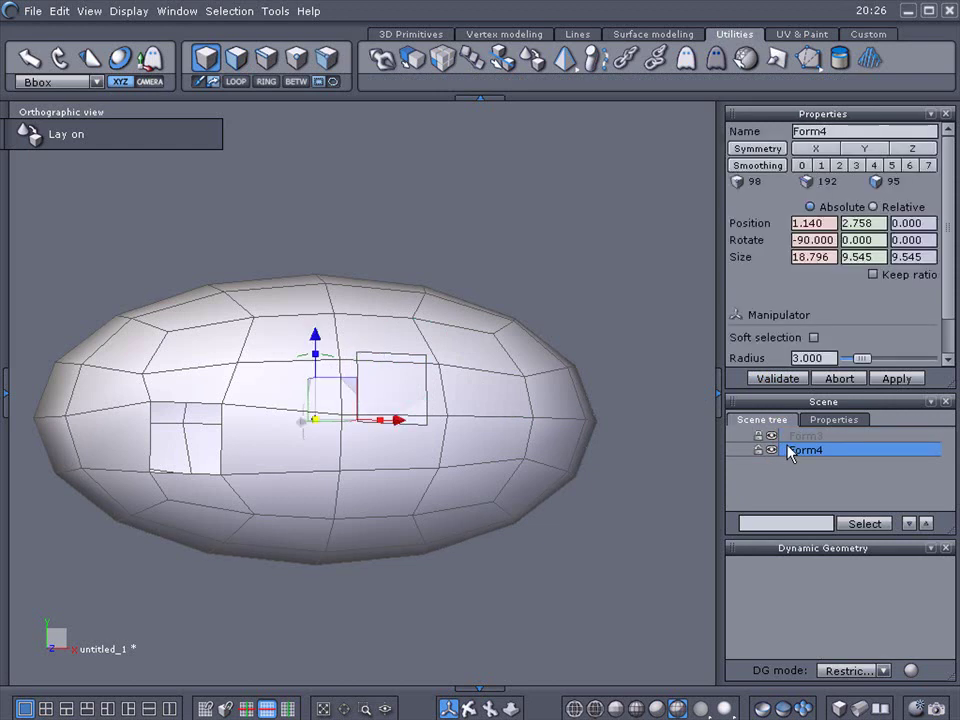
pyautogui.click(298, 60)
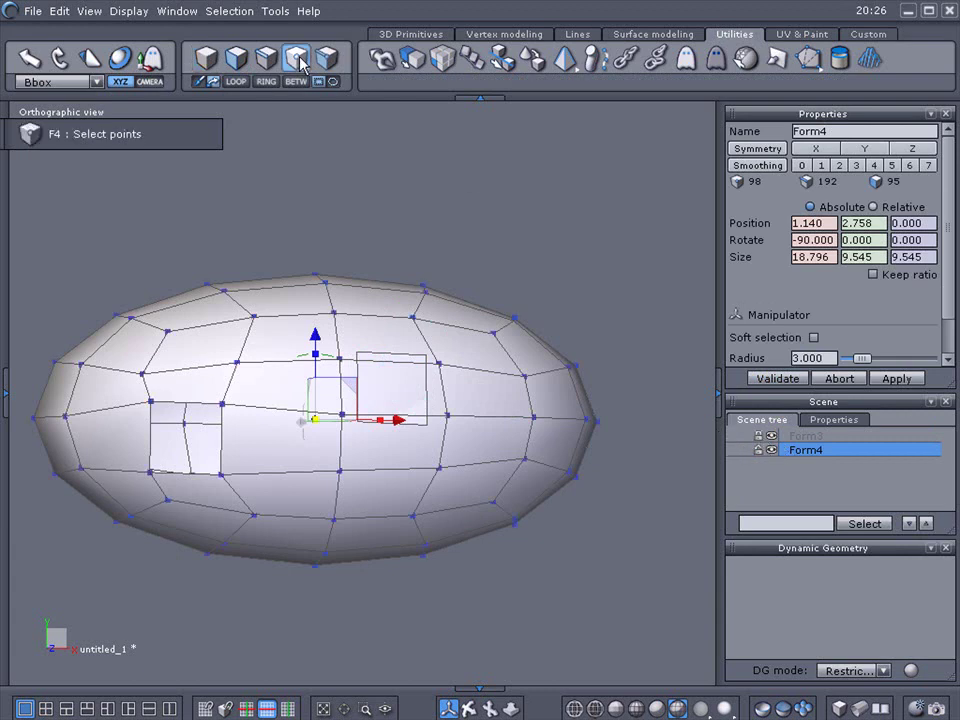
pyautogui.click(438, 366)
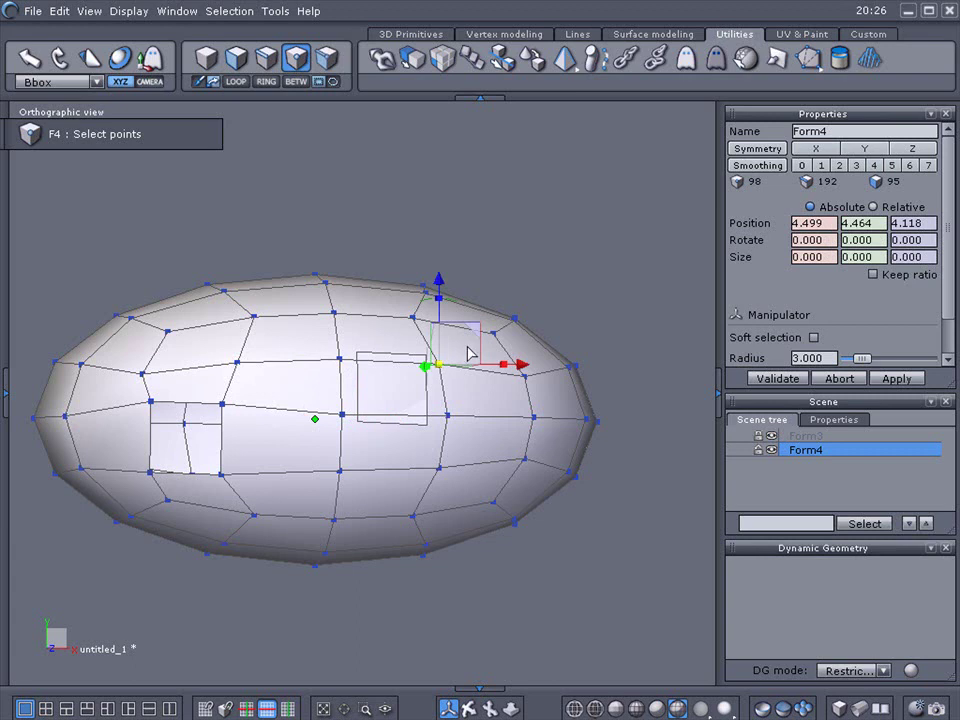
pyautogui.moveTo(482, 335); pyautogui.dragTo(499, 347)
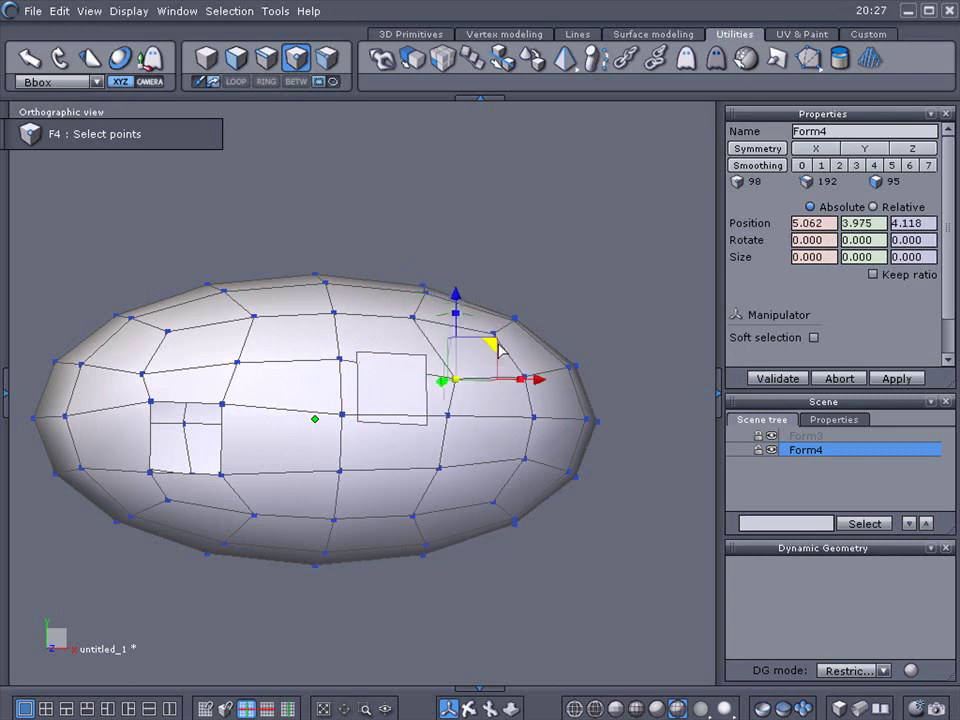
pyautogui.click(503, 62)
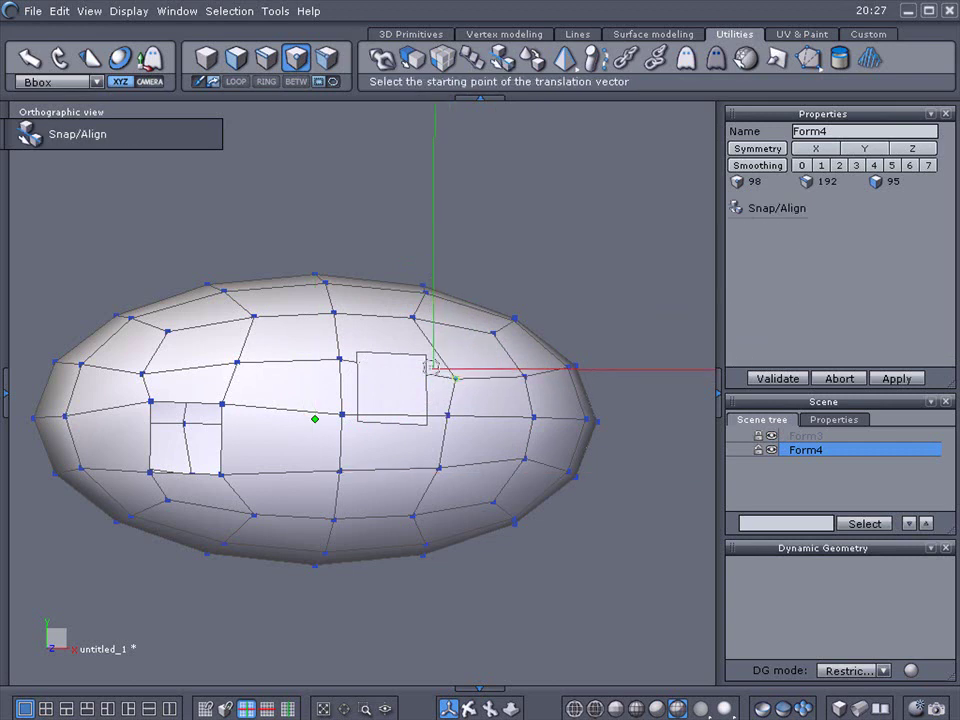
pyautogui.click(440, 369)
pyautogui.click(422, 356)
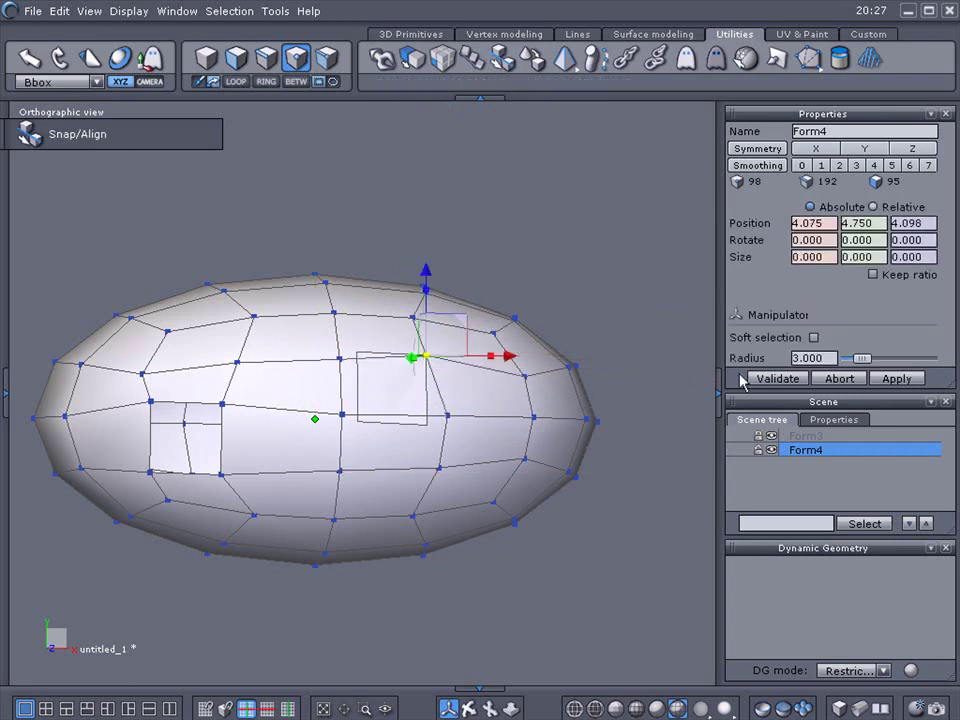
# - Pull the face's upper-left point away from the square and Snap/Align it exactly to the square's upper-left corner
pyautogui.click(339, 359)
pyautogui.moveTo(378, 321)
pyautogui.mouseDown()
pyautogui.moveTo(401, 308)
pyautogui.moveTo(399, 284)
pyautogui.moveTo(388, 284)
pyautogui.moveTo(373, 328)
pyautogui.mouseUp()
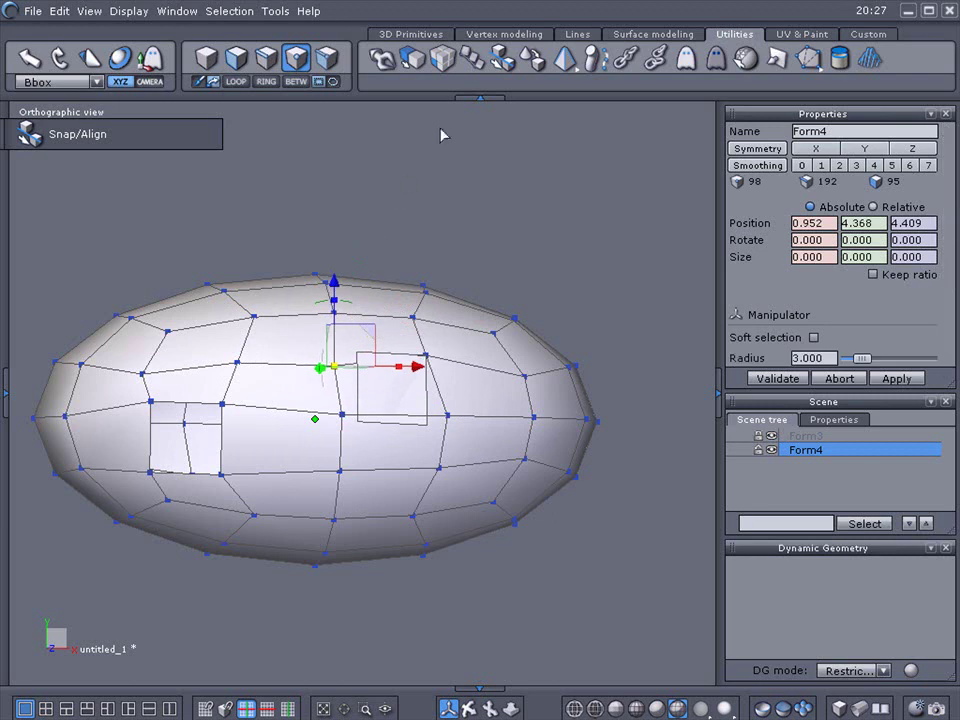
pyautogui.click(502, 66)
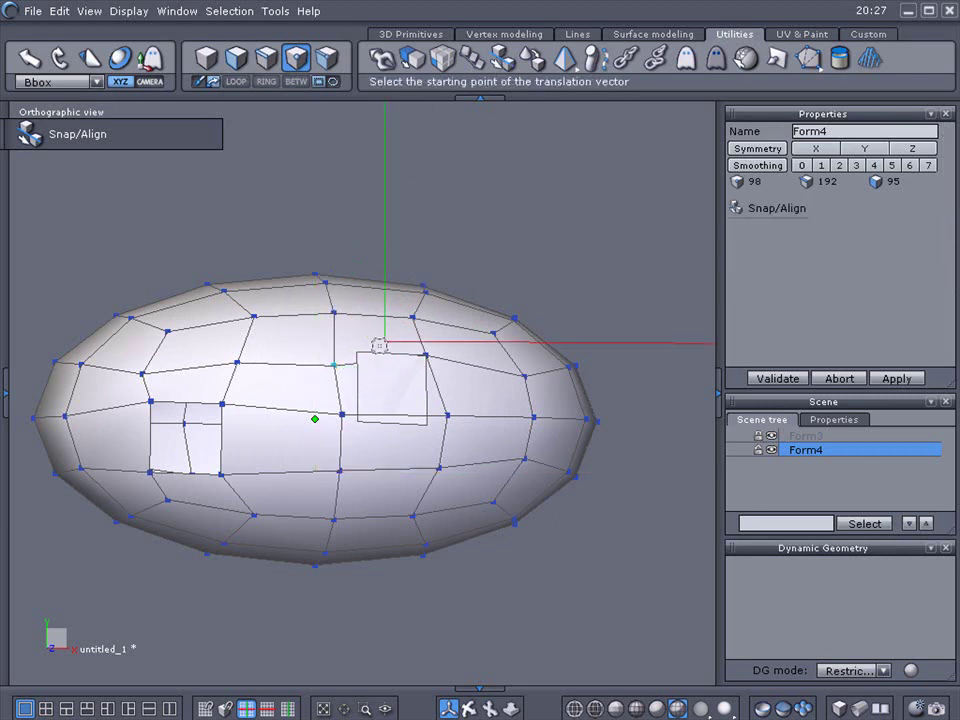
pyautogui.click(339, 362)
pyautogui.click(357, 354)
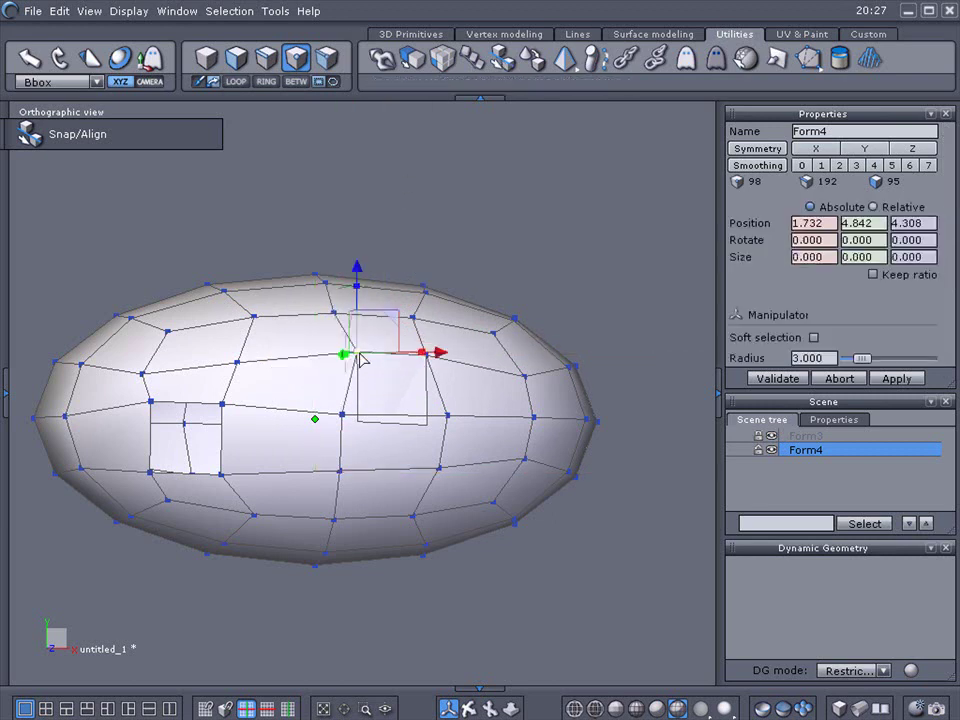
# - Use Snap/Align to place the face's lower-left point exactly on the square's lower-left corner
pyautogui.click(342, 414)
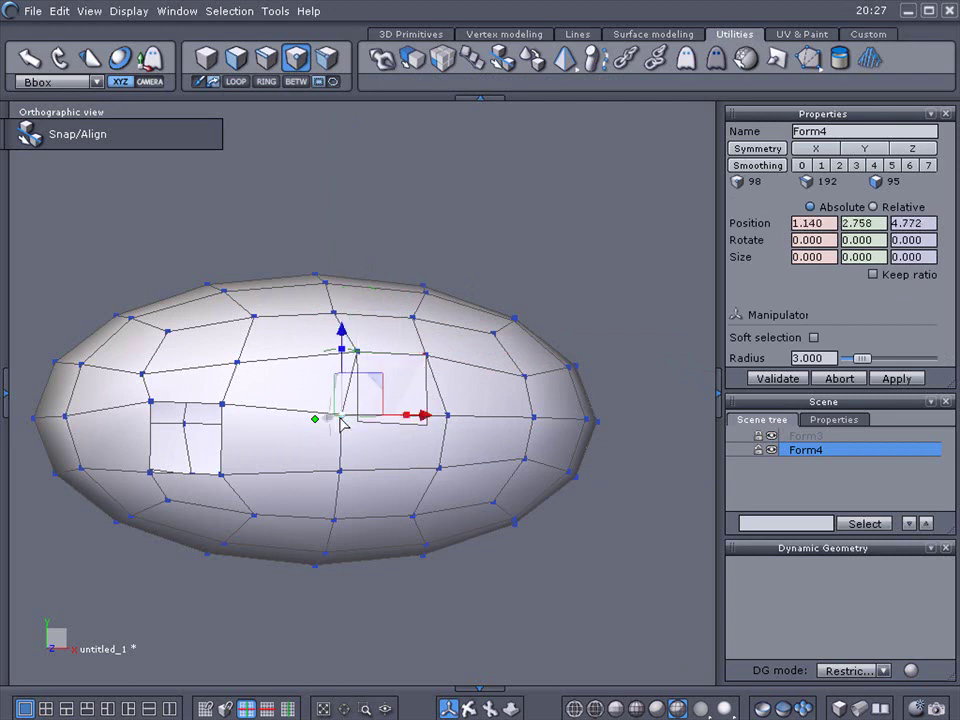
pyautogui.click(500, 66)
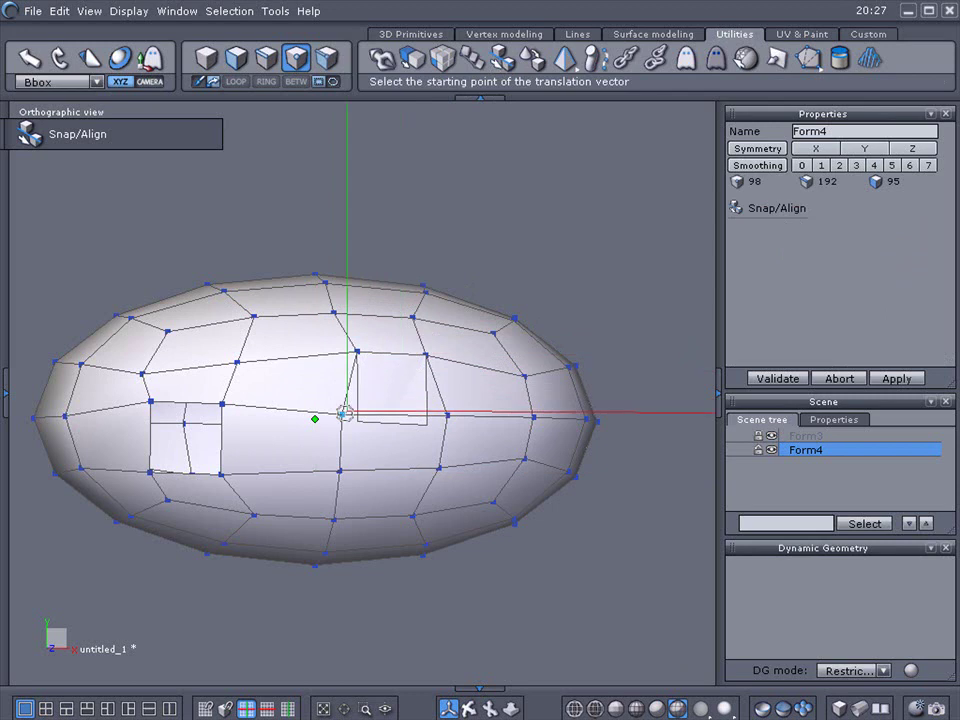
pyautogui.click(343, 416)
pyautogui.click(359, 424)
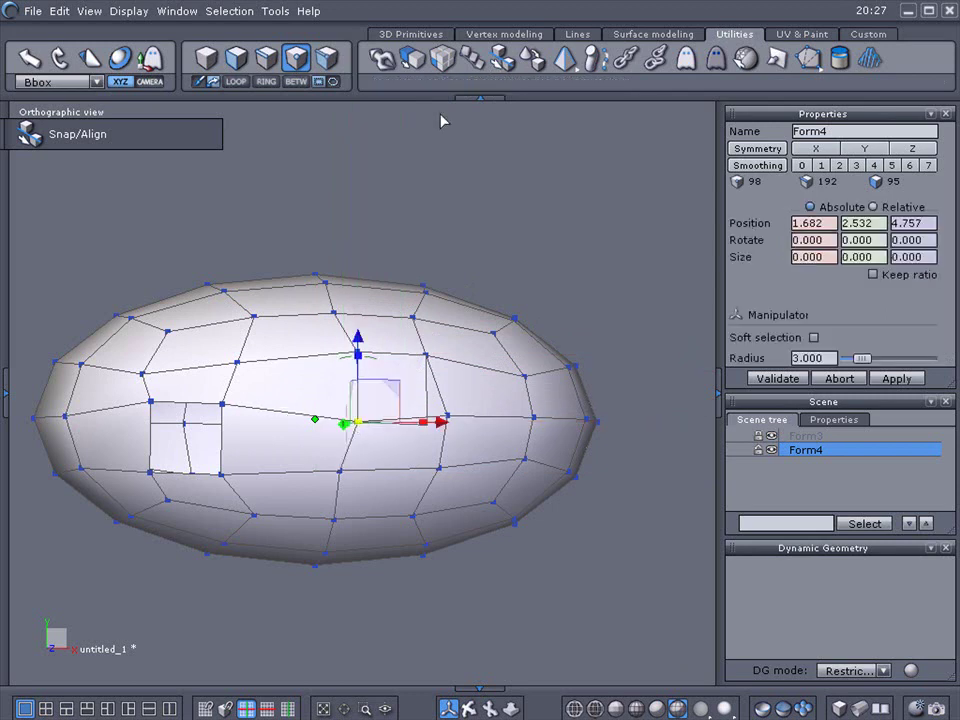
# - Select the face's lower-right point and Snap/Align it to the square's lower-right corner
pyautogui.click(500, 66)
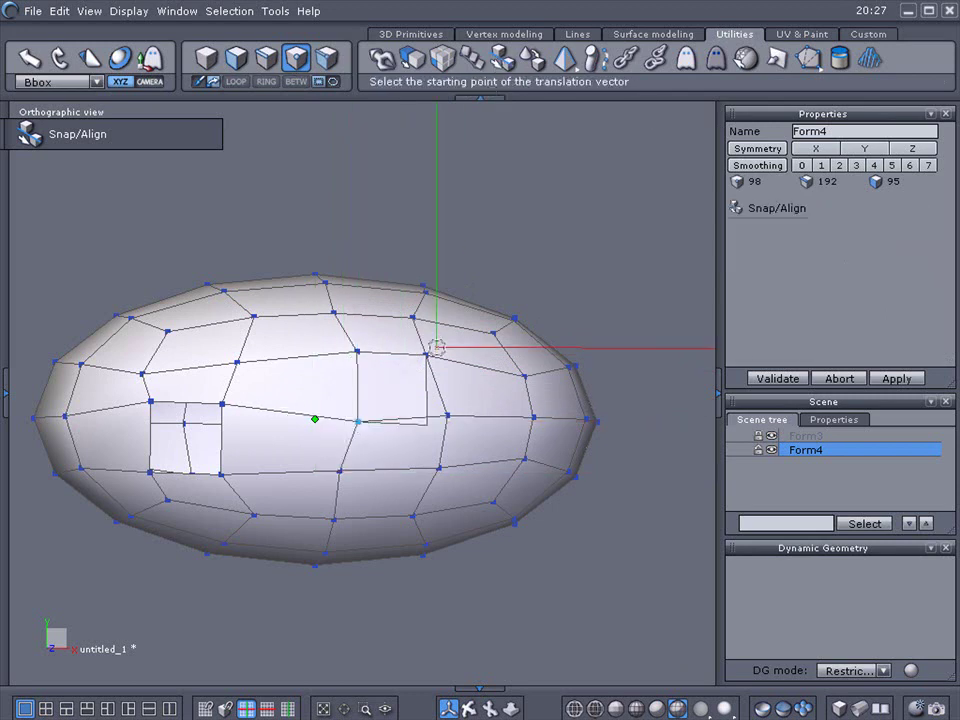
pyautogui.click(828, 379)
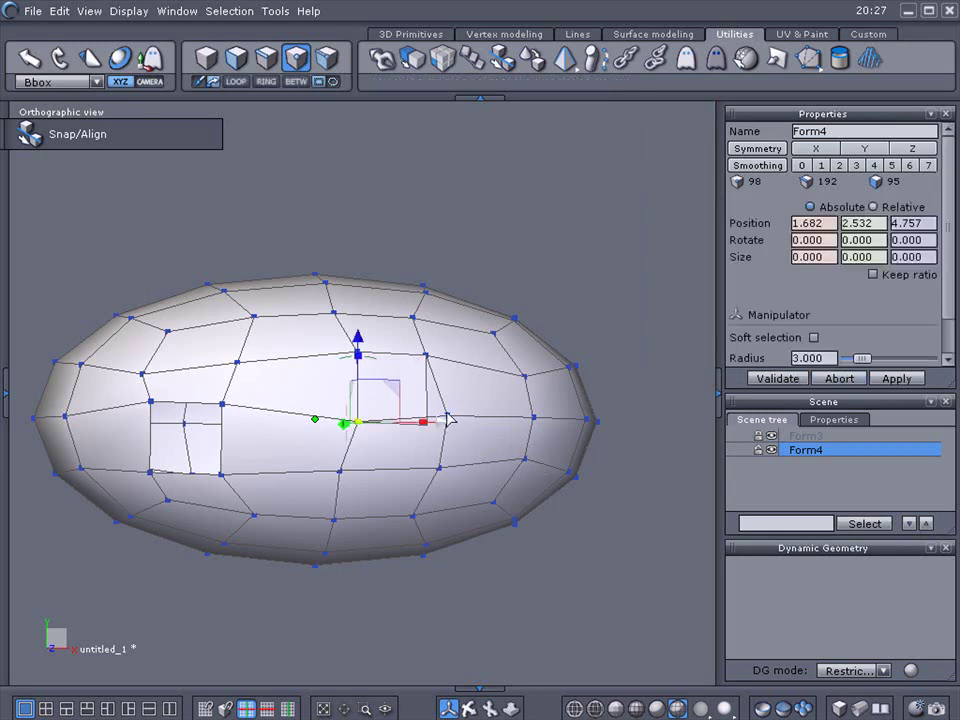
pyautogui.moveTo(447, 421); pyautogui.dragTo(452, 420)
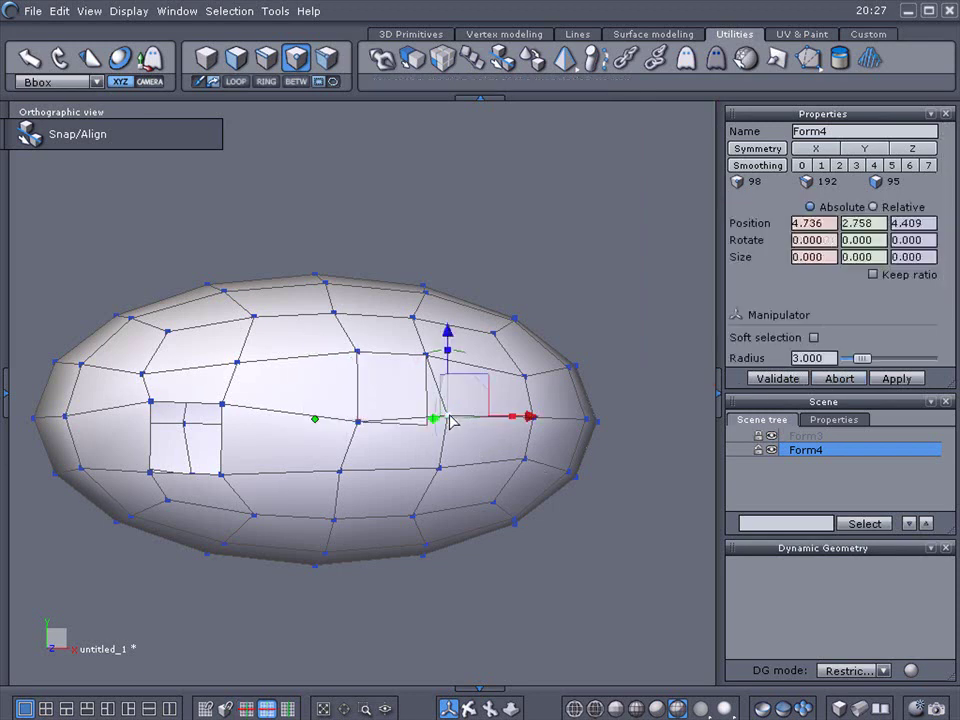
pyautogui.click(497, 58)
pyautogui.click(446, 416)
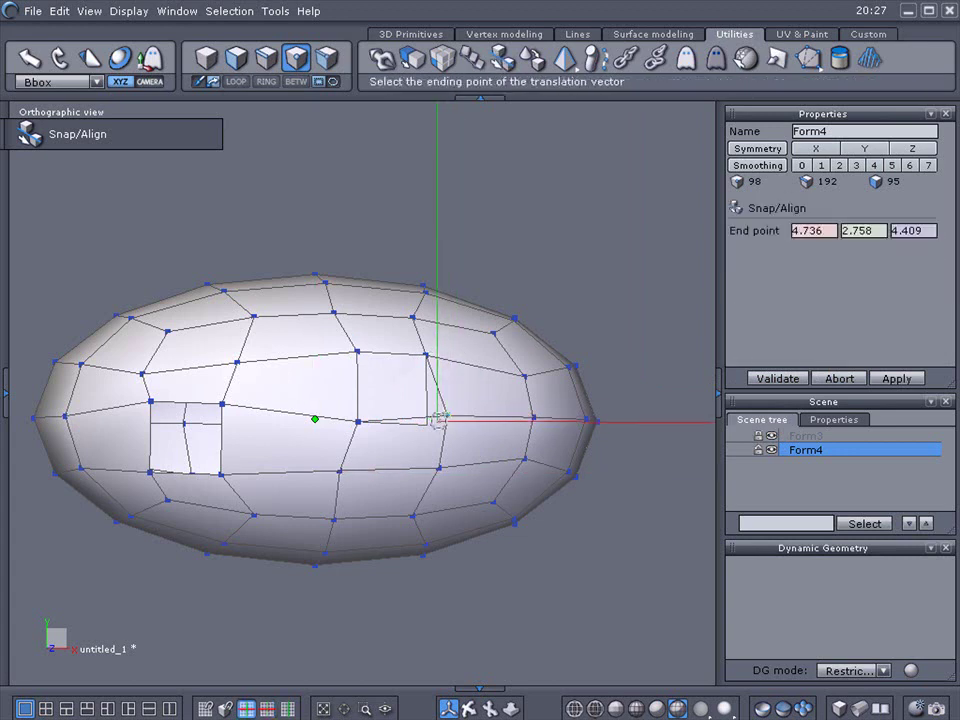
pyautogui.click(427, 422)
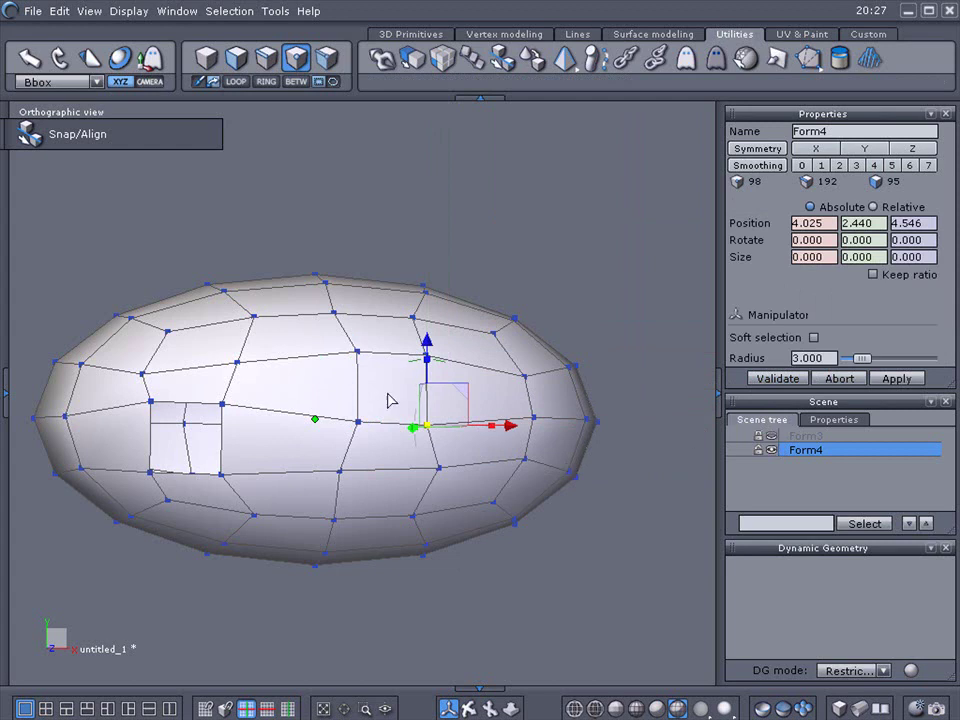
# - Select the squared-up face near the ellipsoid's middle and subdivide it with Quad tesselation
pyautogui.click(237, 60)
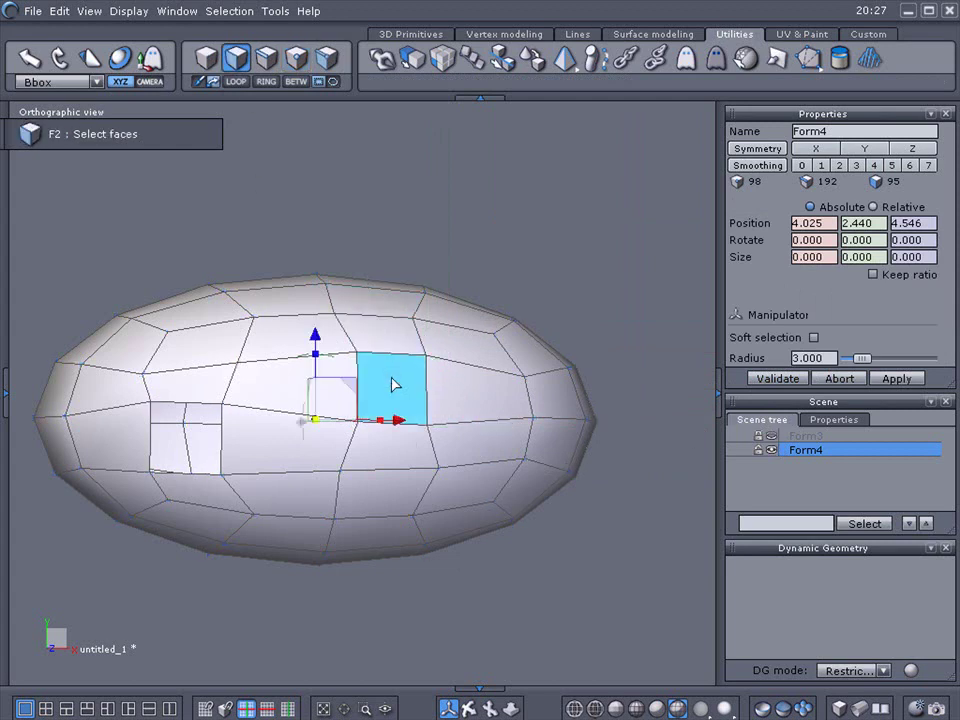
pyautogui.click(392, 385)
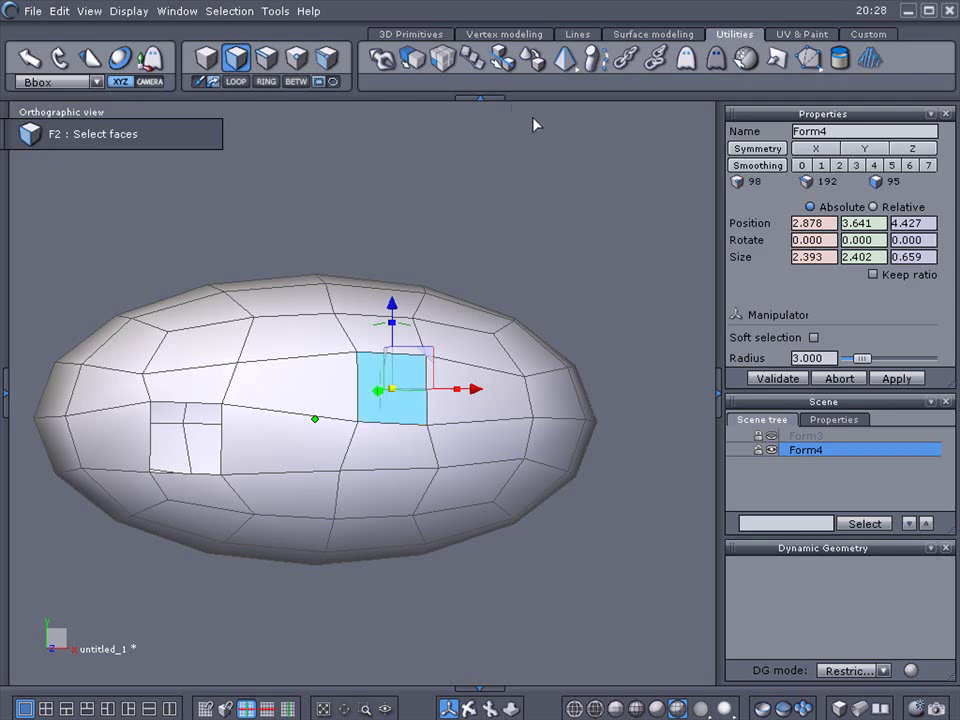
pyautogui.click(505, 35)
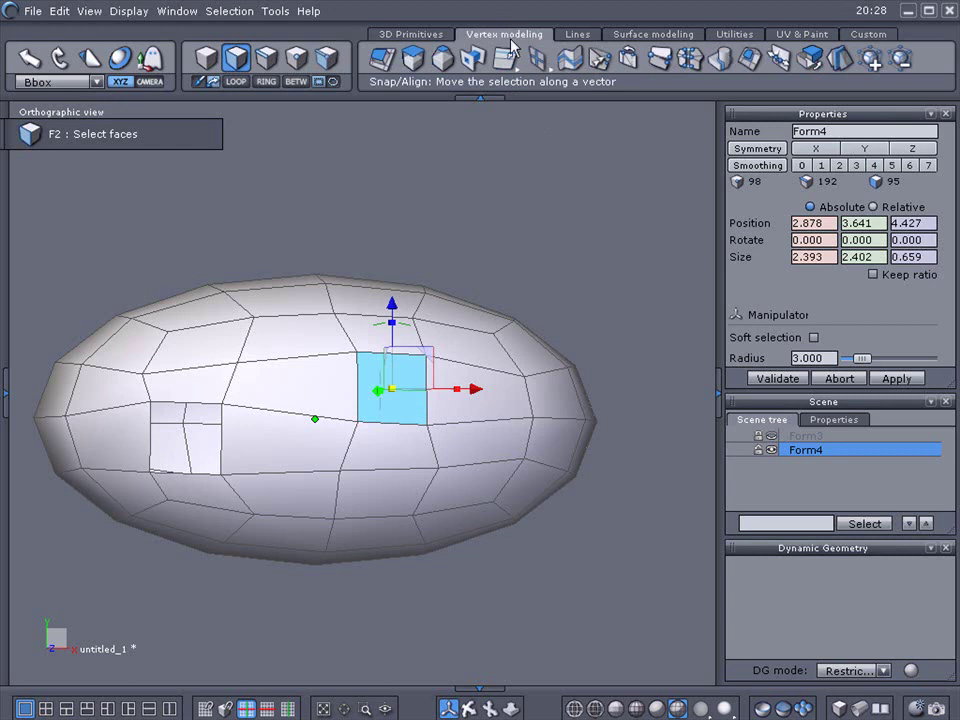
pyautogui.moveTo(537, 57)
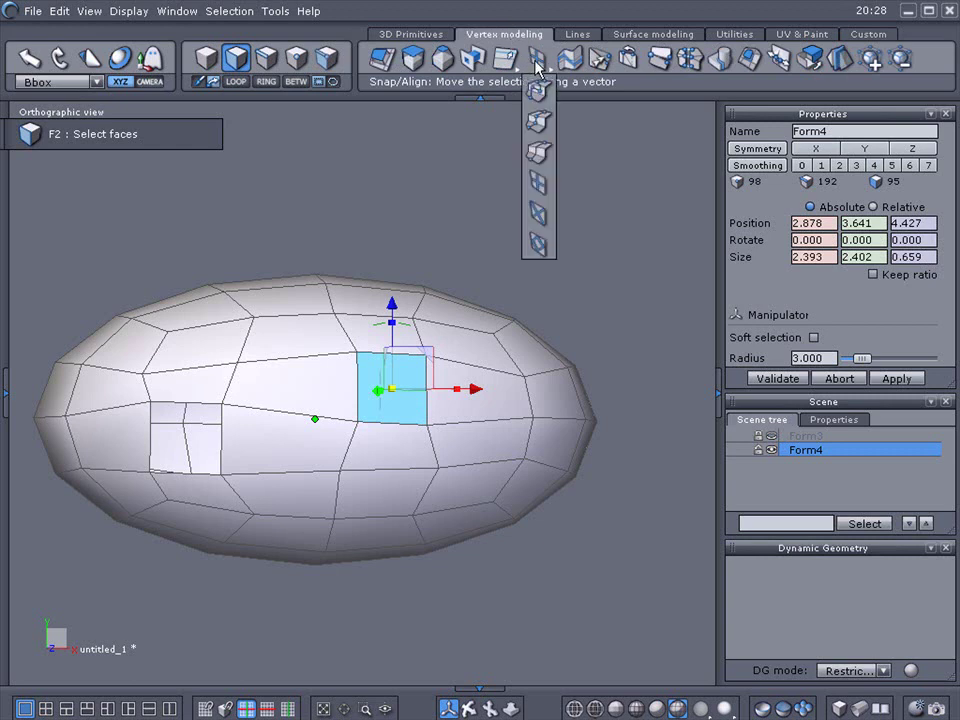
pyautogui.click(537, 183)
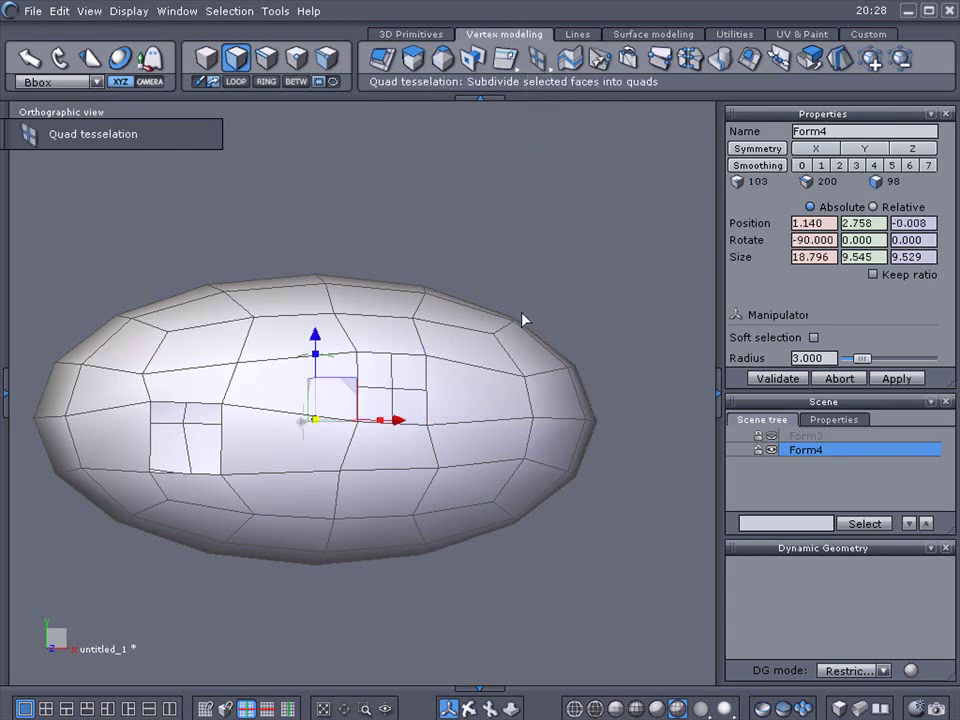
# - Dissolve the center point of the subdivided face so that a diamond-shaped face forms, hiding the manipulators for the deletion and restoring them
pyautogui.click(296, 57)
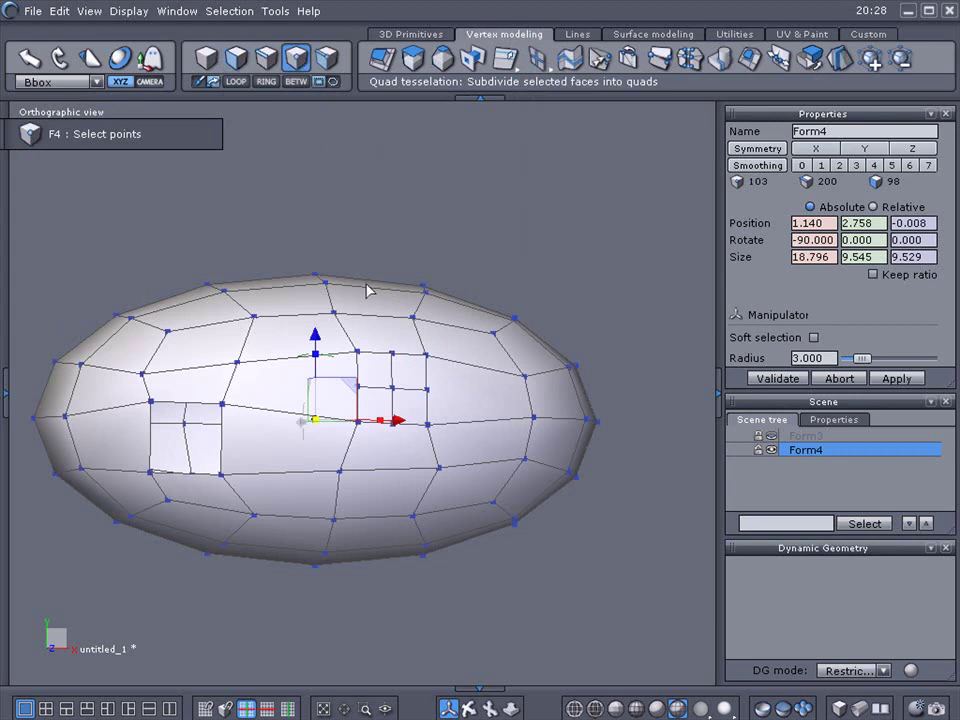
pyautogui.click(392, 389)
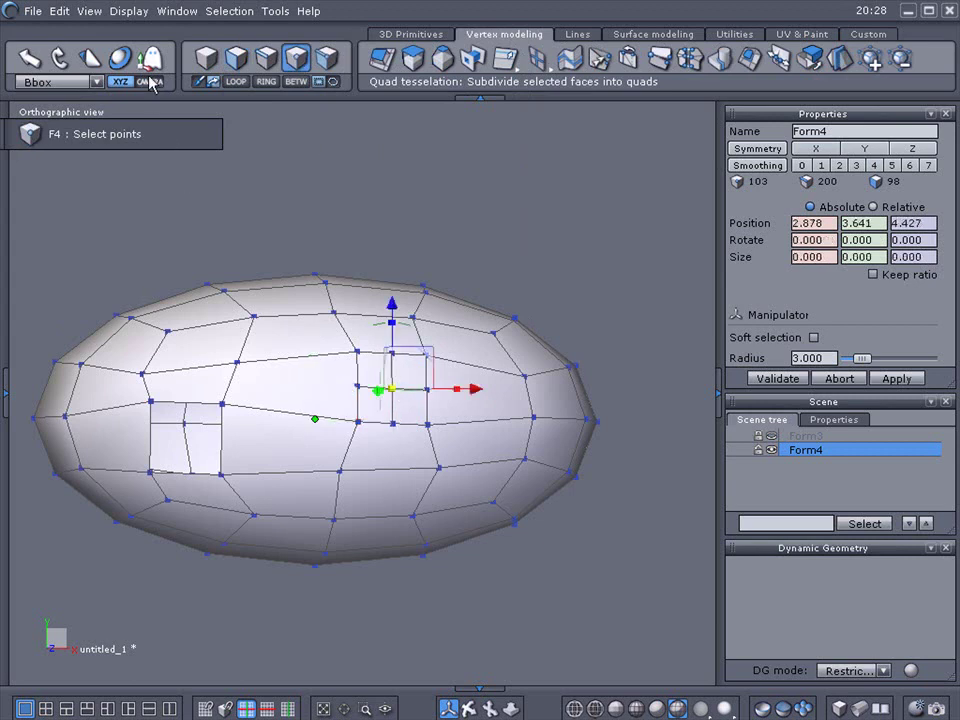
pyautogui.press('space')
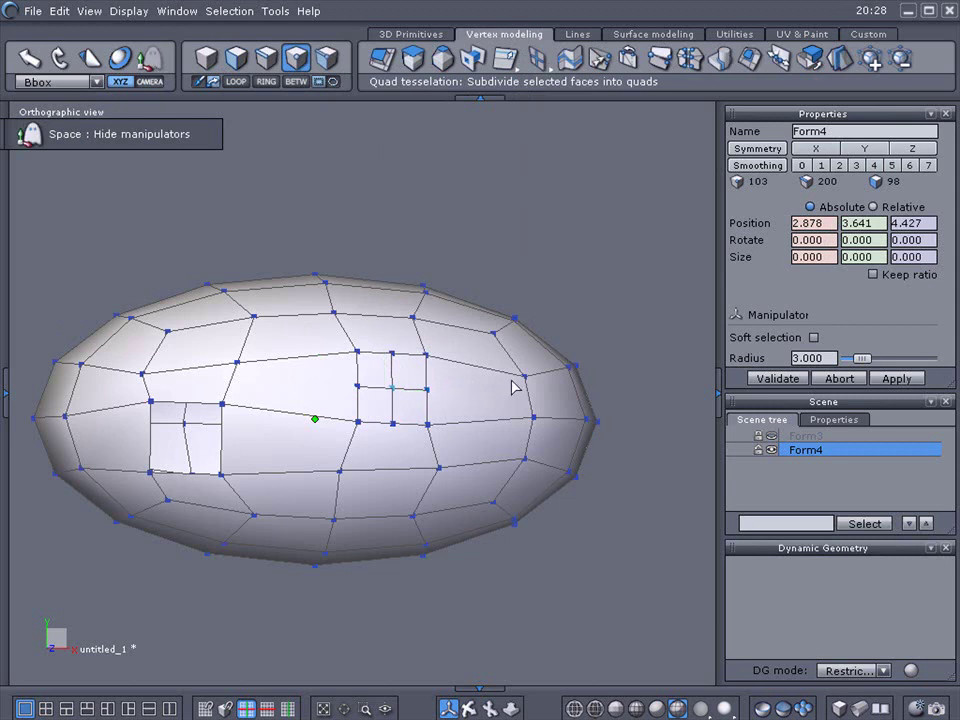
pyautogui.press('BackSpace')
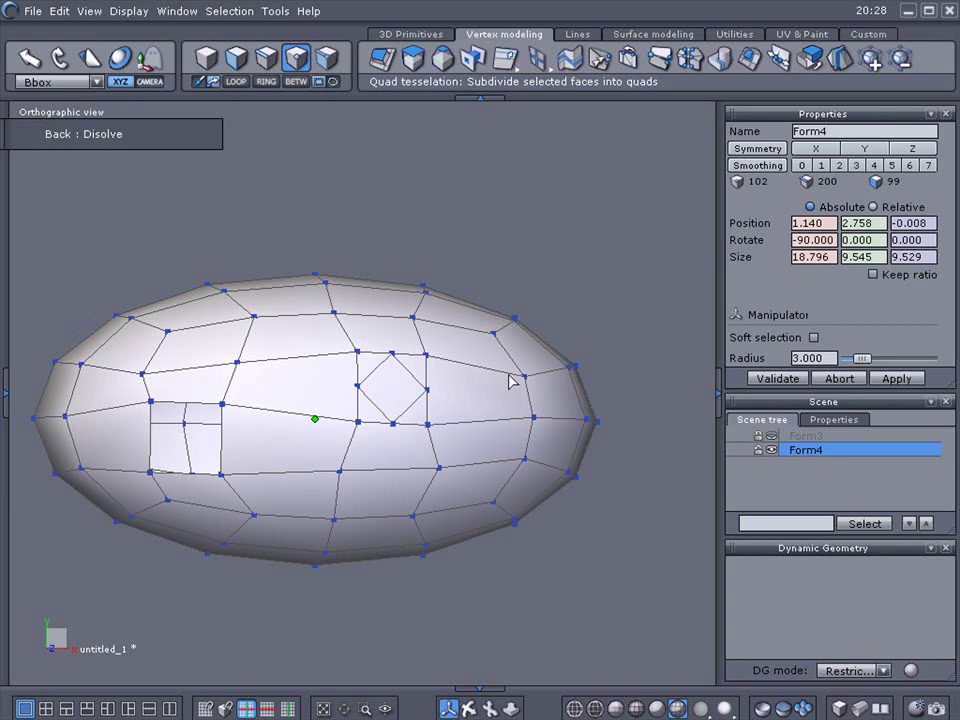
pyautogui.press('space')
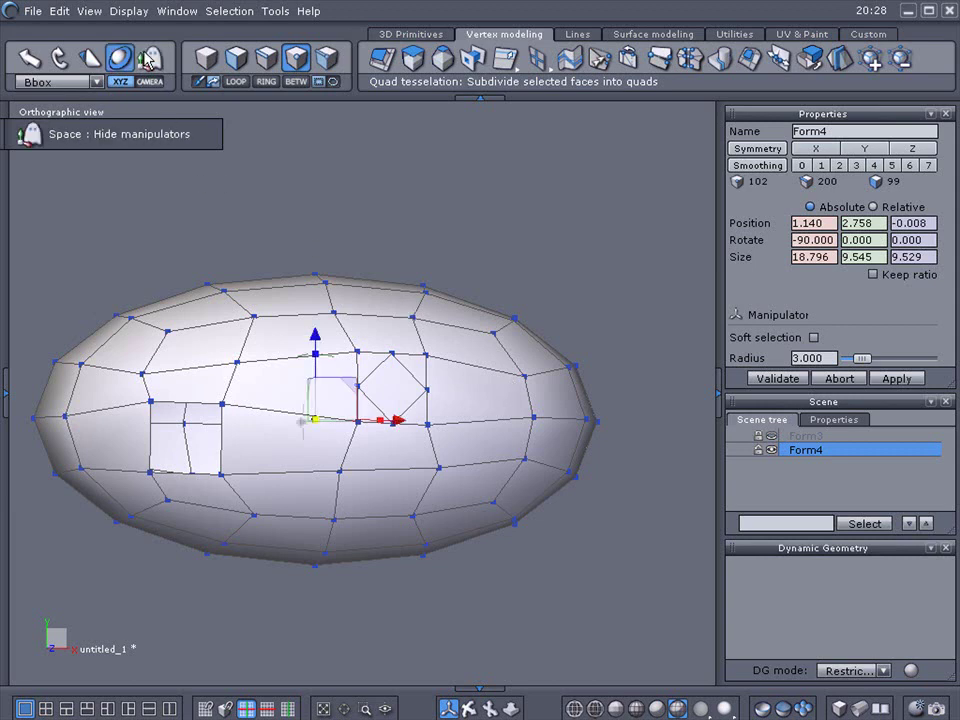
# - Extrude the diamond face into the ellipsoid in several successive extrusions, ending at about X 2.52, Y 3.46, Z 3.48
pyautogui.moveTo(472, 702); pyautogui.dragTo(360, 714, button='right')
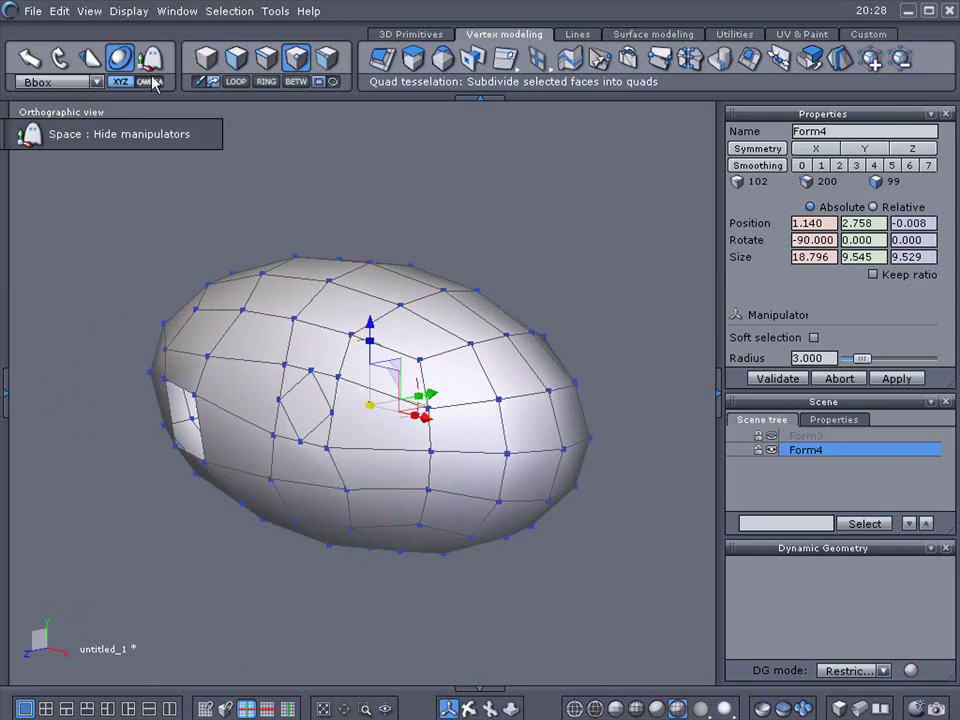
pyautogui.click(235, 60)
pyautogui.click(316, 398)
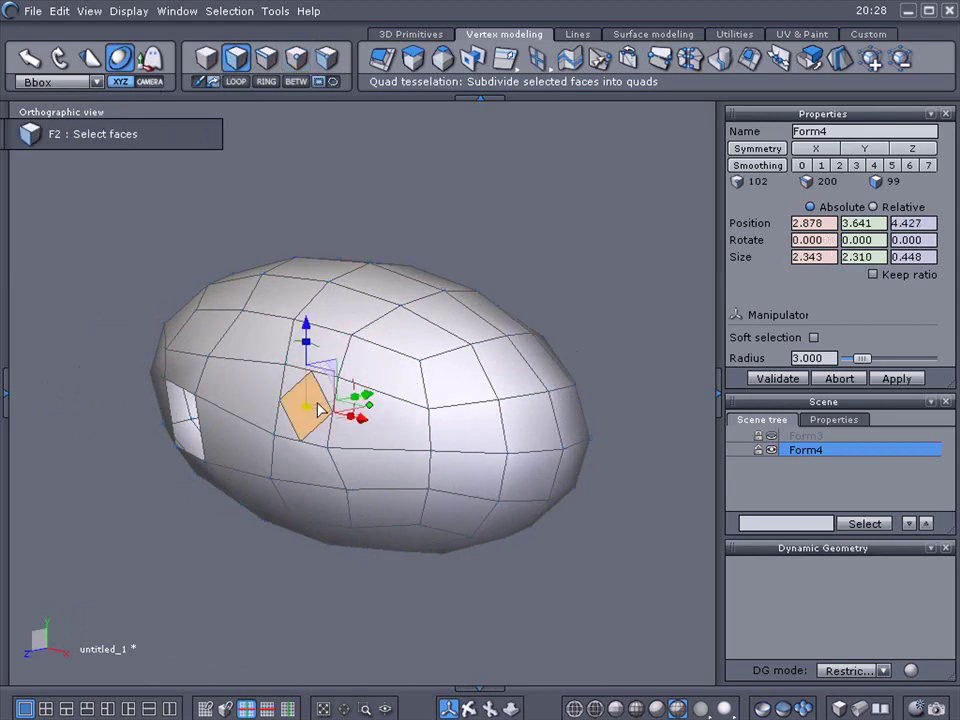
pyautogui.press('alt')
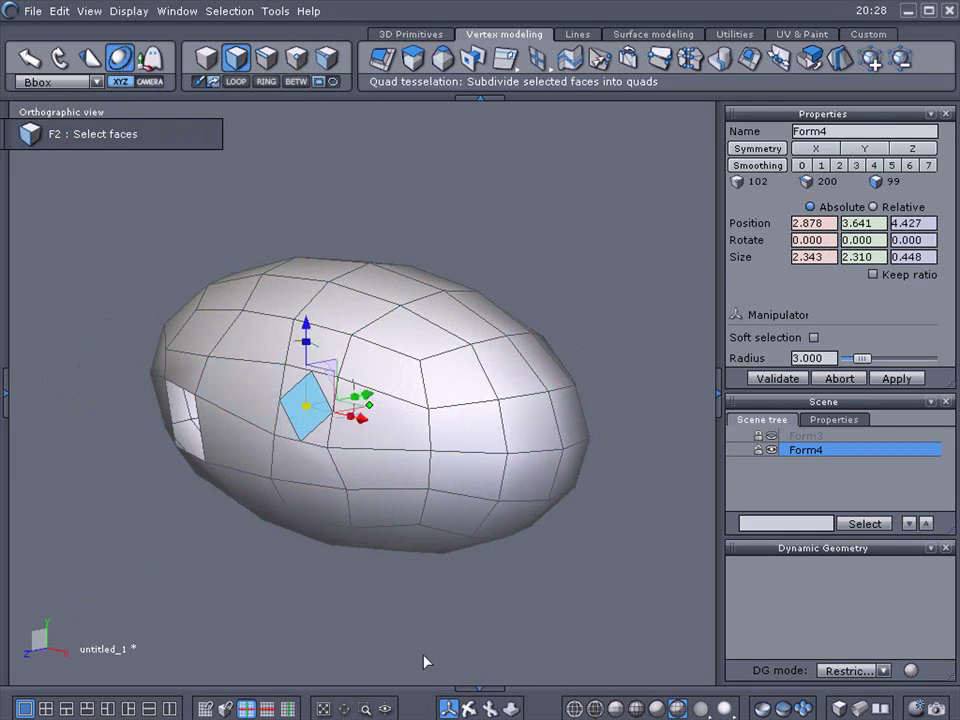
pyautogui.moveTo(469, 707); pyautogui.dragTo(392, 500, button='right')
pyautogui.press('alt')
pyautogui.keyDown('shift'); pyautogui.moveTo(199, 401); pyautogui.dragTo(226, 407); pyautogui.keyUp('shift')
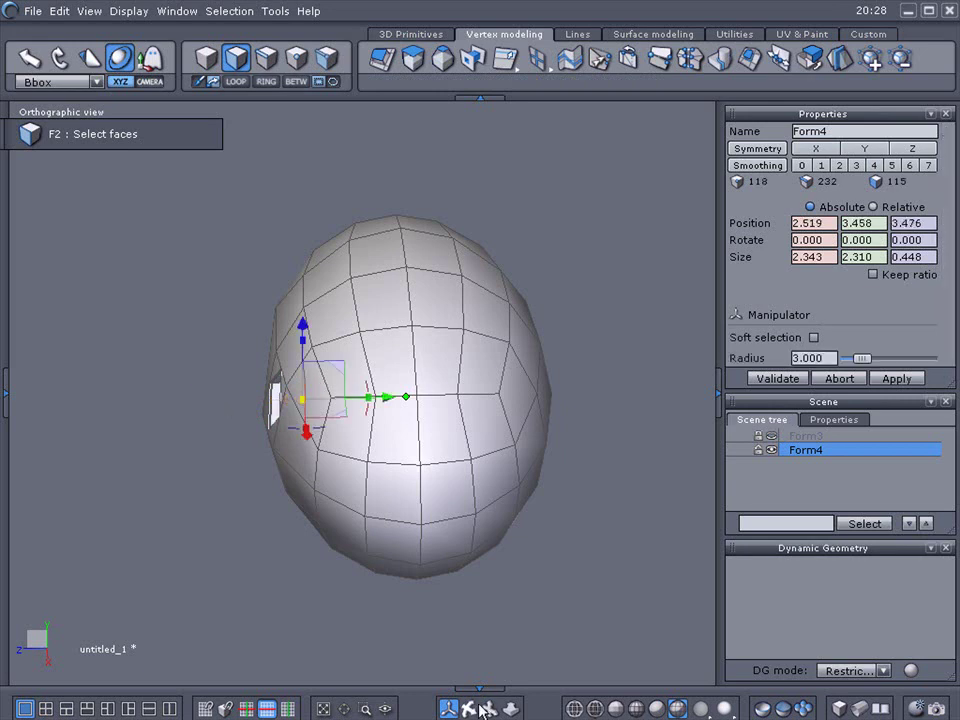
pyautogui.moveTo(470, 708); pyautogui.dragTo(472, 710, button='middle')
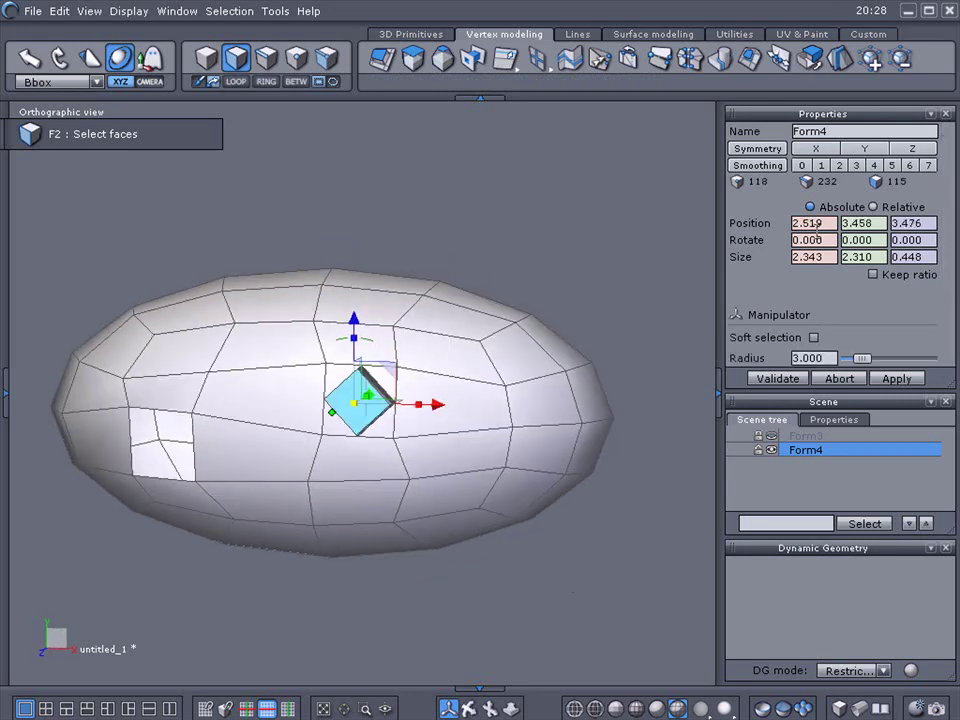
# - Apply level 3 smoothing, use smooth shading without wireframe, and examine the diamond recess and the square opening from several sides
pyautogui.click(856, 165)
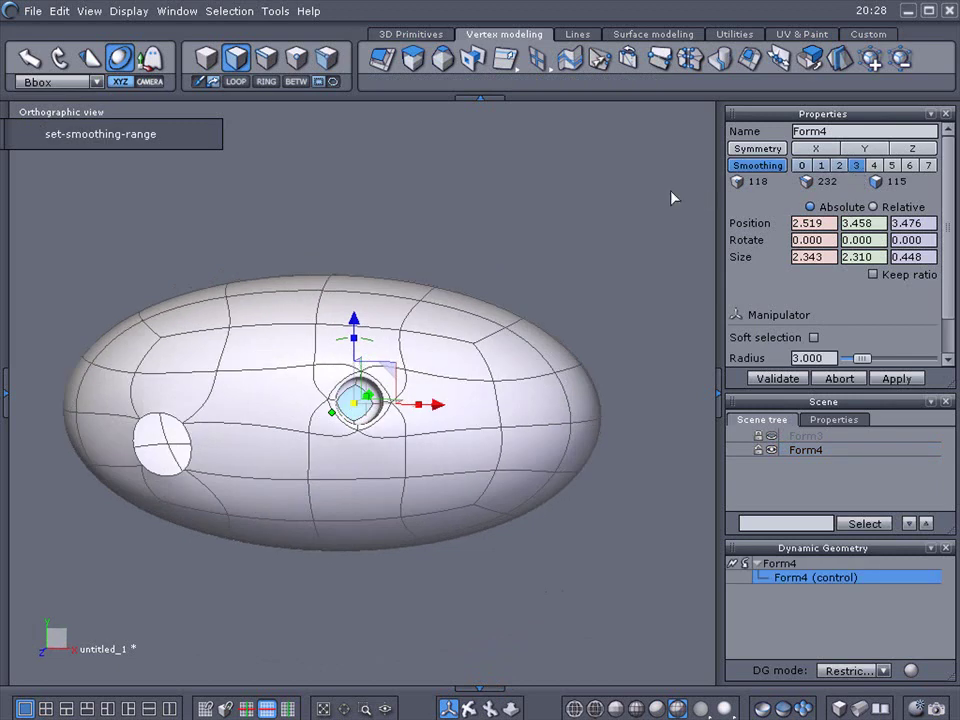
pyautogui.click(656, 708)
pyautogui.click(625, 596)
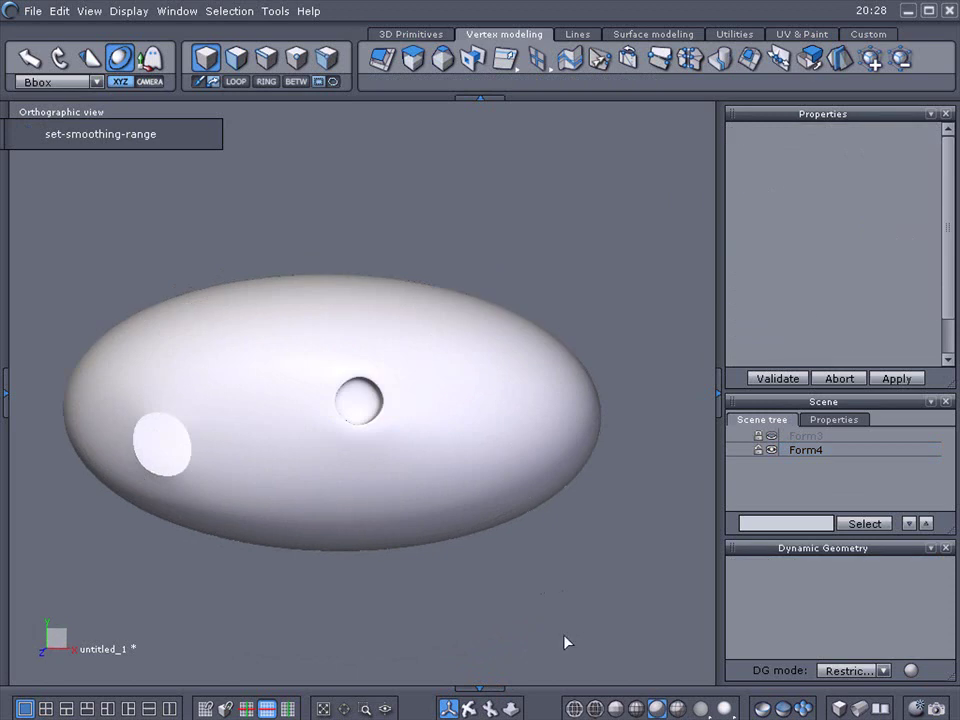
pyautogui.press('Right')
pyautogui.moveTo(480, 500); pyautogui.dragTo(440, 500, button='middle')
pyautogui.moveTo(420, 450); pyautogui.dragTo(316, 450, button='middle')
pyautogui.click(316, 450)
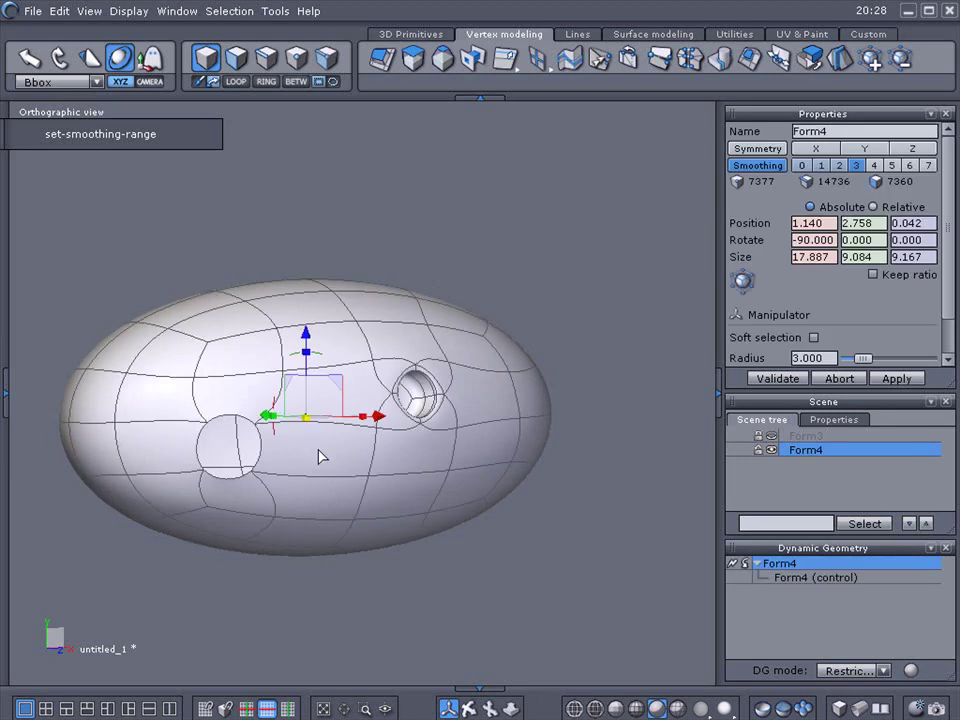
# - Return smoothing to level 0 and close all open holes in the ellipsoid
pyautogui.click(804, 165)
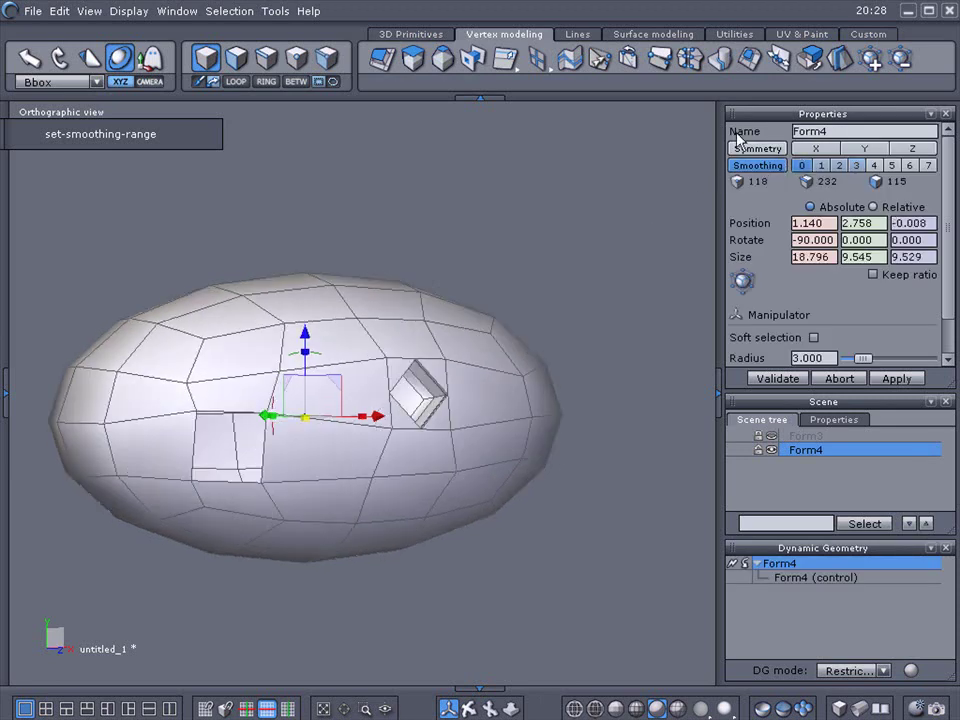
pyautogui.click(749, 59)
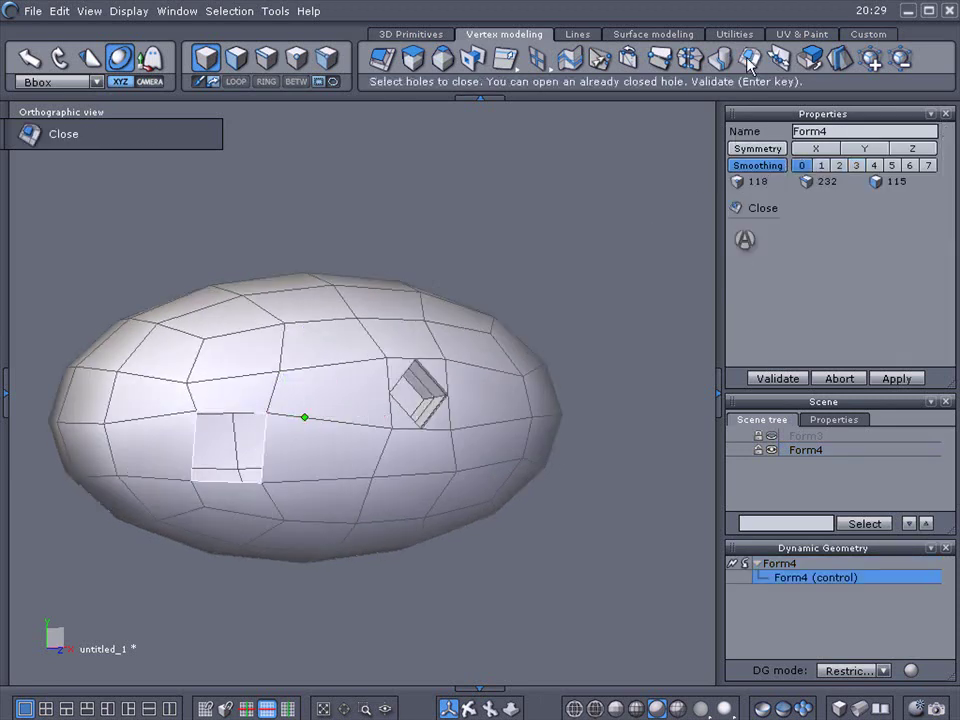
pyautogui.click(745, 240)
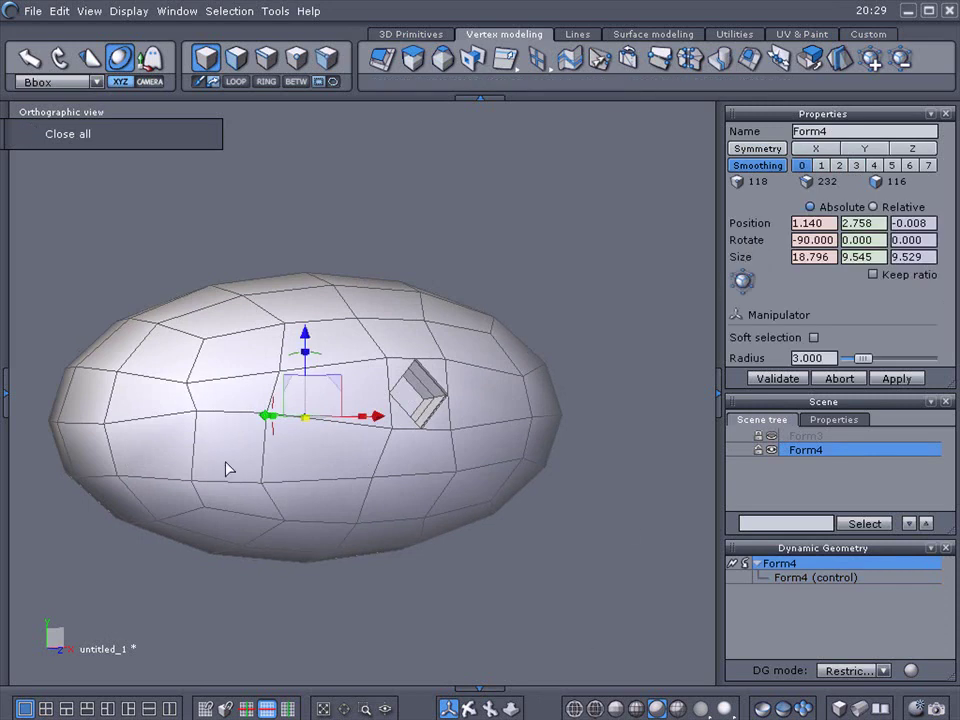
# - Select the newly closed square face and extrude it inward in several successive extrusions to about X -2.70, Y 2.17, Z 2.73
pyautogui.click(236, 57)
pyautogui.click(248, 435)
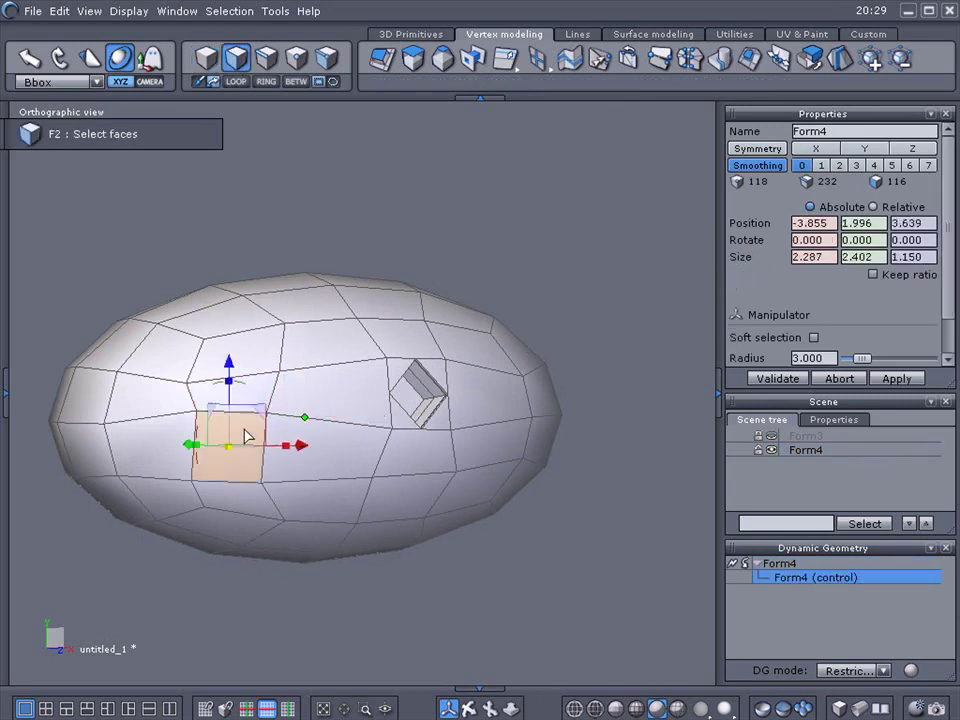
pyautogui.moveTo(355, 532); pyautogui.dragTo(470, 557, button='middle')
pyautogui.press('ctrl')
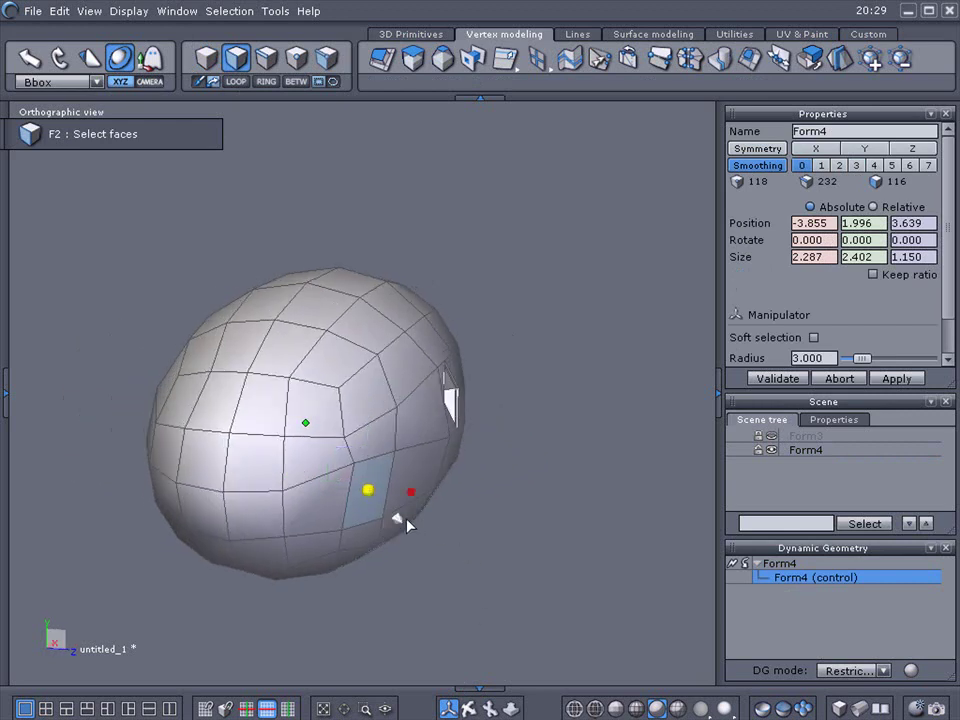
pyautogui.moveTo(402, 520); pyautogui.dragTo(382, 508)
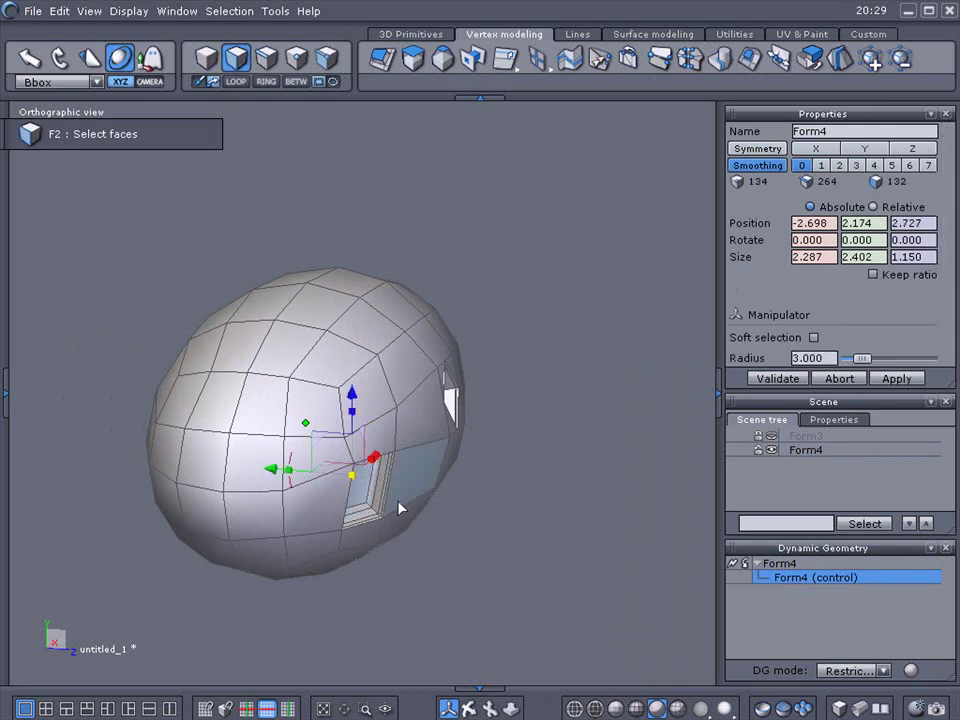
# - Raise smoothing to level 4, deselect the ellipsoid, and examine both round recesses from several angles
pyautogui.click(857, 166)
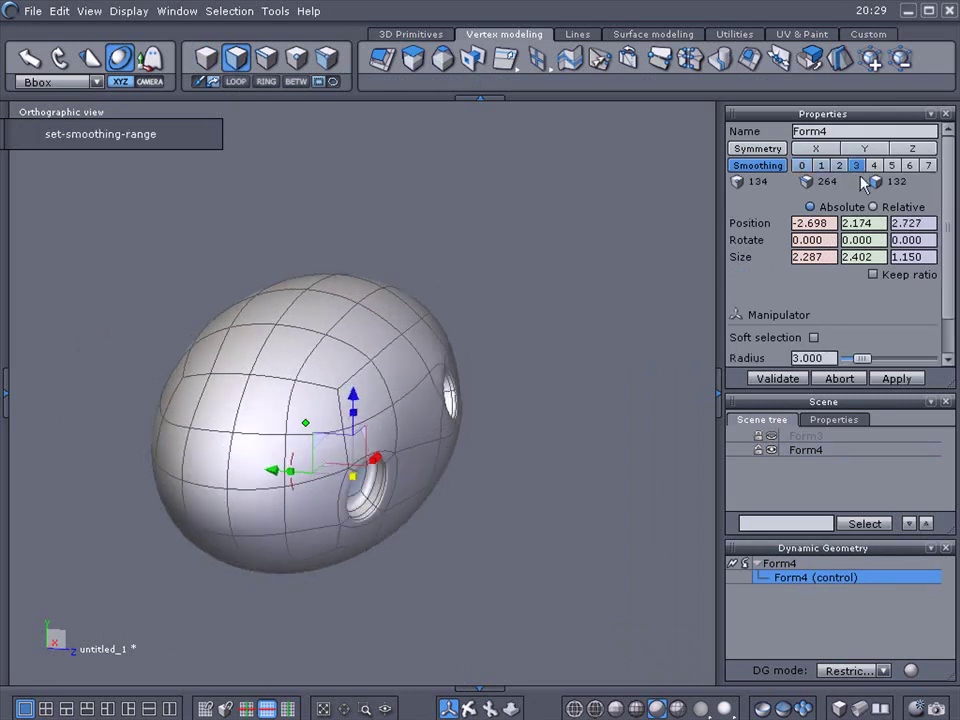
pyautogui.click(873, 166)
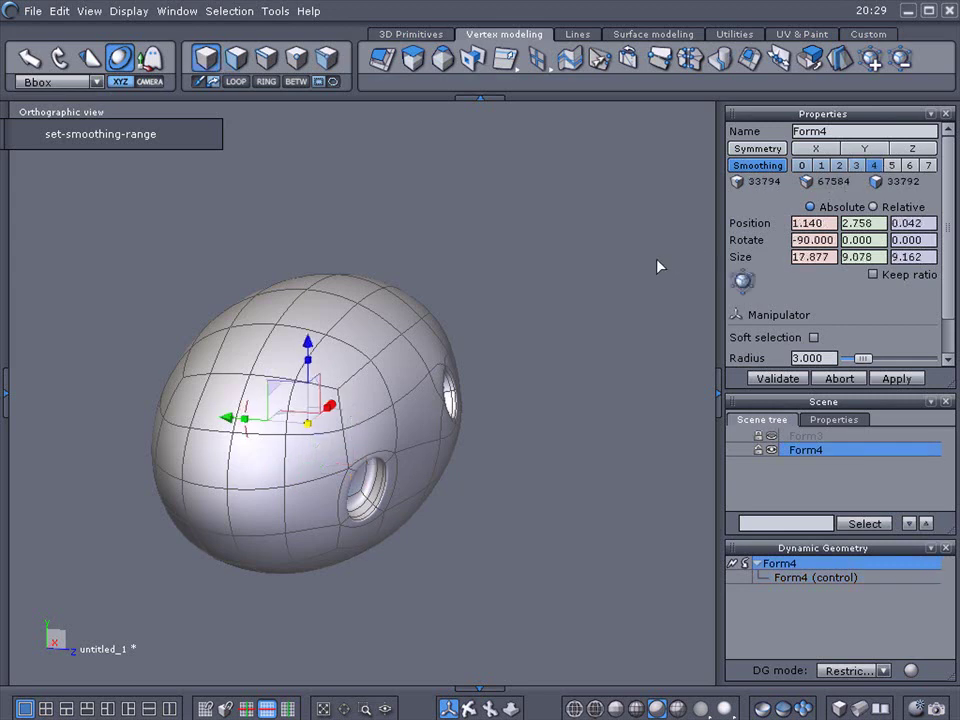
pyautogui.press('KP_2')
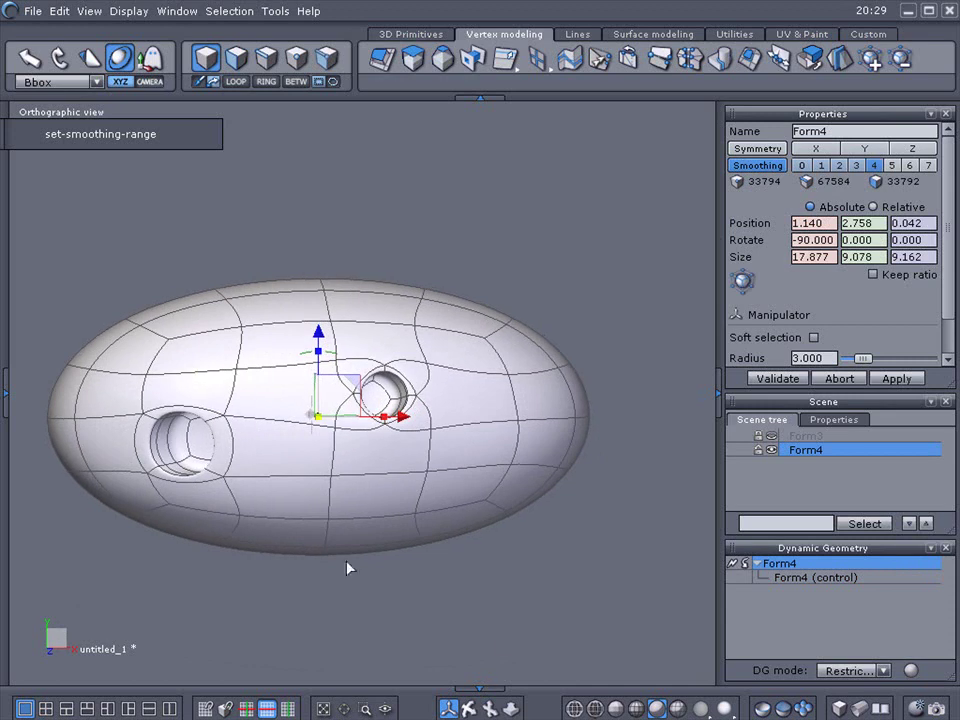
pyautogui.click(596, 626)
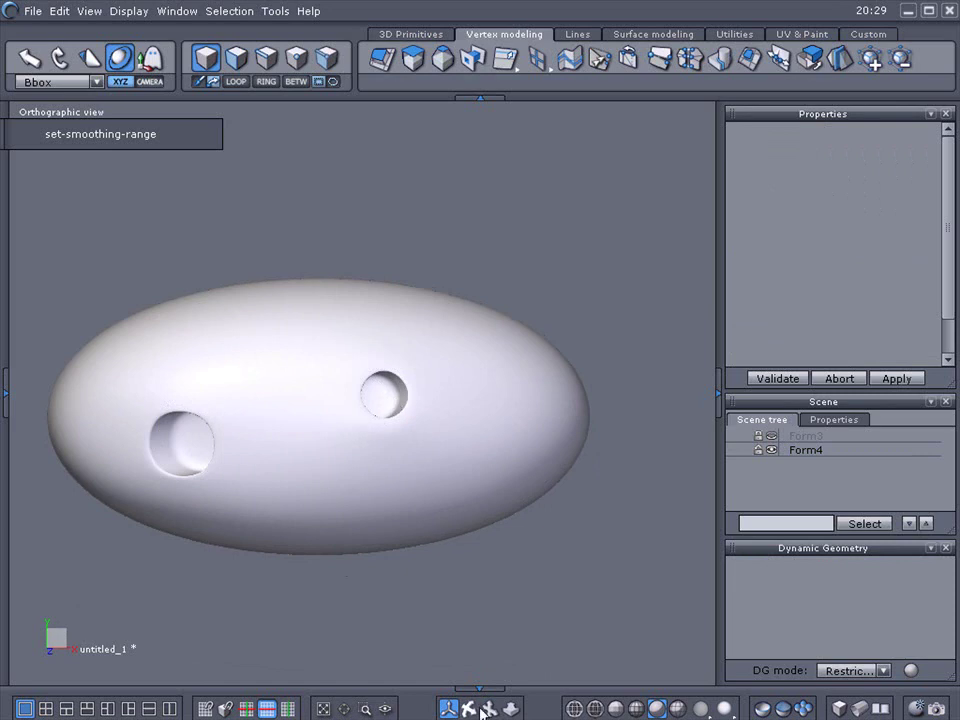
pyautogui.moveTo(355, 533); pyautogui.dragTo(364, 422, button='right')
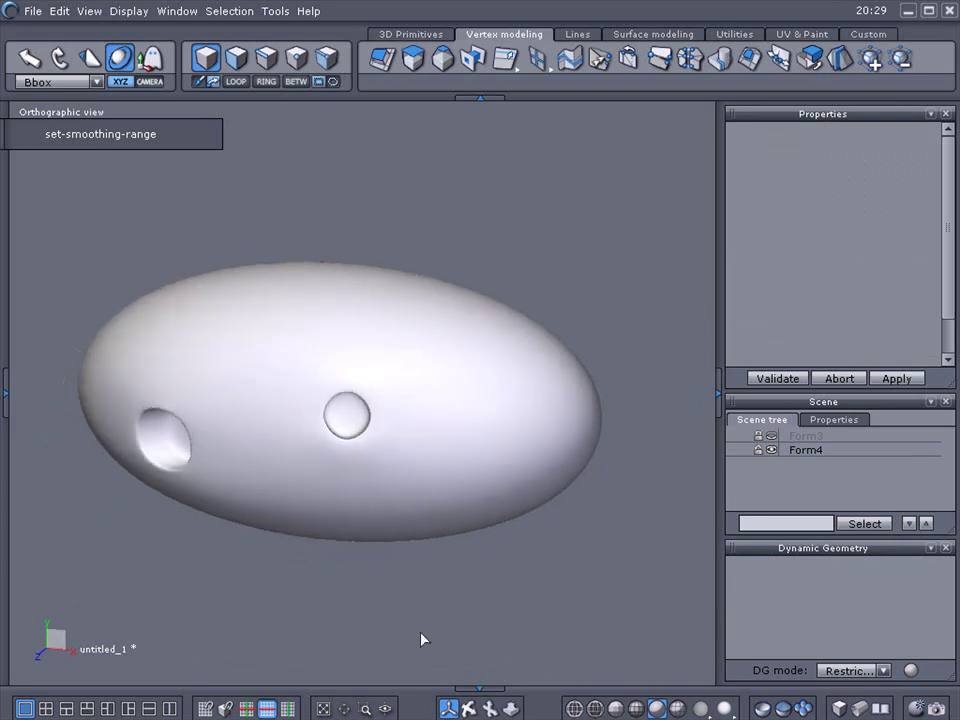
pyautogui.moveTo(351, 536); pyautogui.dragTo(377, 588, button='right')
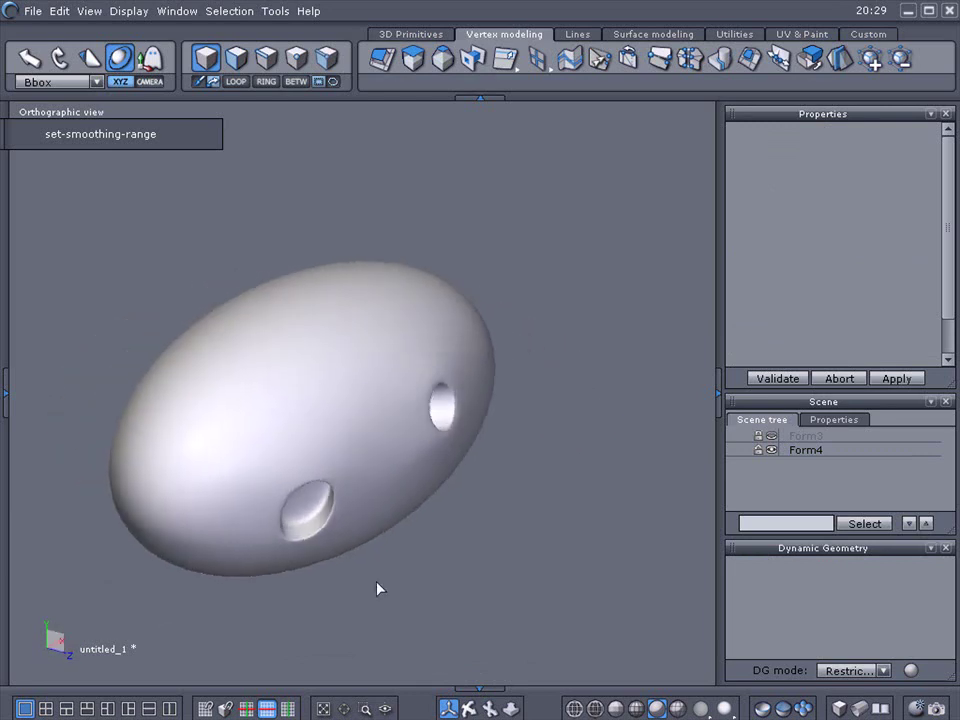
# - Shift the floor face of the larger recess sideways to about X -3.3, then deselect and check both recesses
pyautogui.click(310, 510)
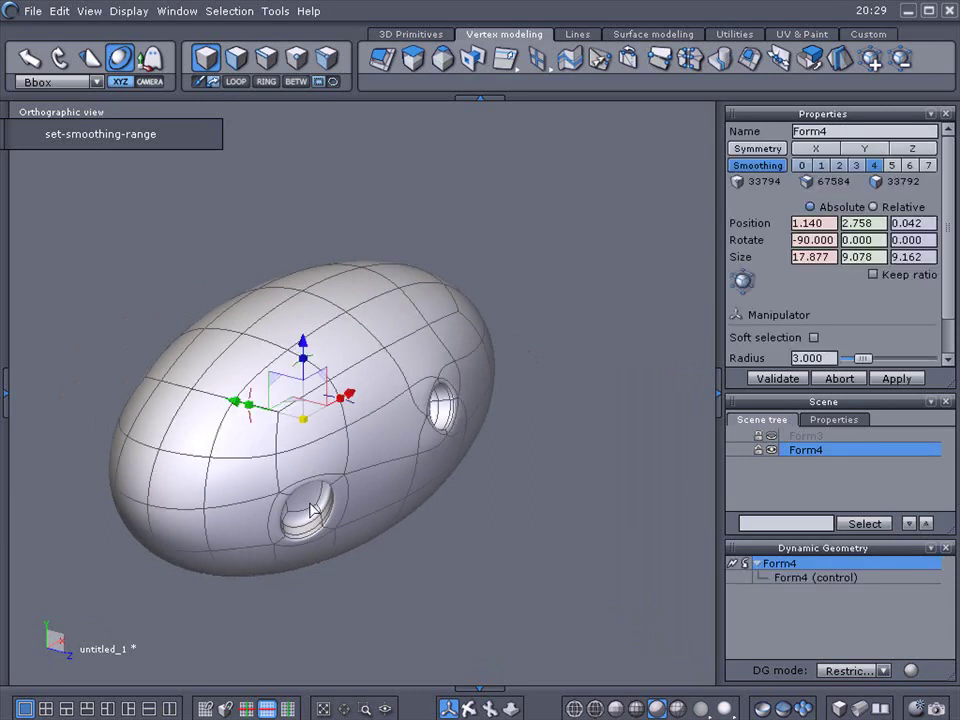
pyautogui.click(232, 60)
pyautogui.click(340, 474)
pyautogui.moveTo(350, 470); pyautogui.dragTo(342, 474)
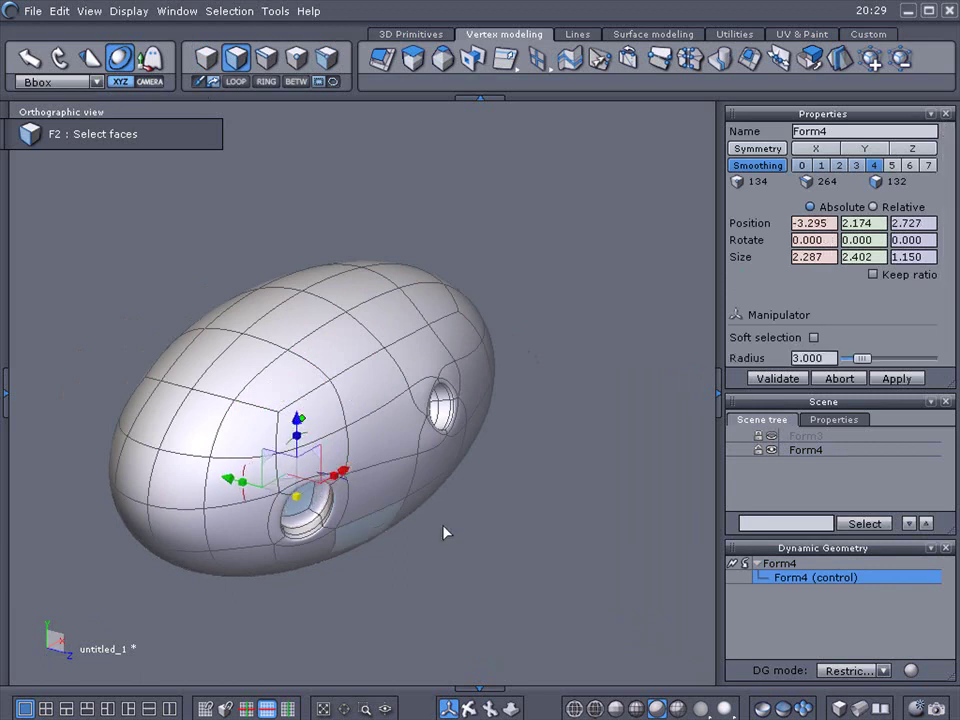
pyautogui.moveTo(347, 525); pyautogui.dragTo(252, 490, button='middle')
pyautogui.moveTo(288, 433); pyautogui.dragTo(293, 432)
pyautogui.click(407, 206)
pyautogui.click(407, 206)
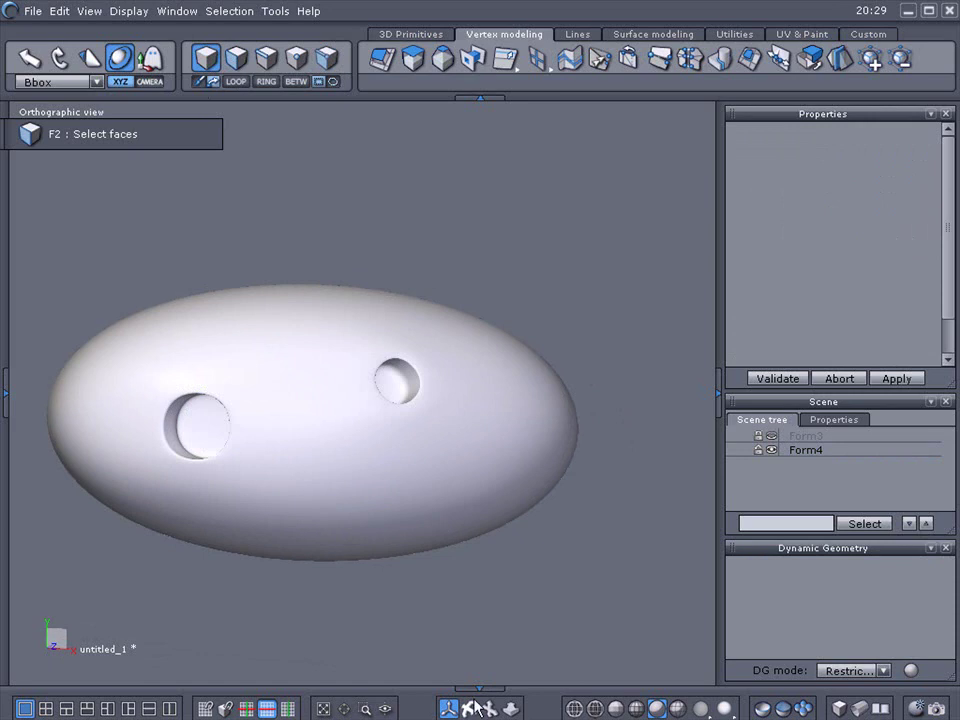
pyautogui.moveTo(468, 708)
pyautogui.mouseDown(button='middle')
pyautogui.moveTo(415, 717)
pyautogui.moveTo(472, 712)
pyautogui.mouseUp(button='middle')
pyautogui.moveTo(468, 710)
pyautogui.mouseDown()
pyautogui.moveTo(450, 712)
pyautogui.moveTo(469, 718)
pyautogui.mouseUp()
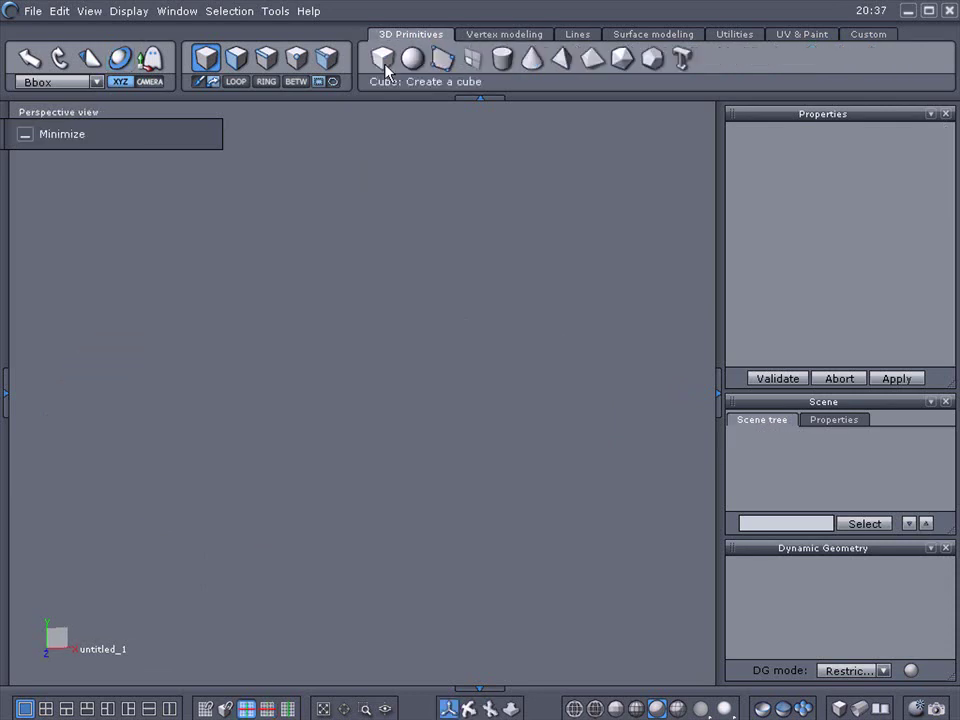
# - Place a cube about 7.7 units in size in the empty scene
pyautogui.click(386, 66)
pyautogui.click(305, 432)
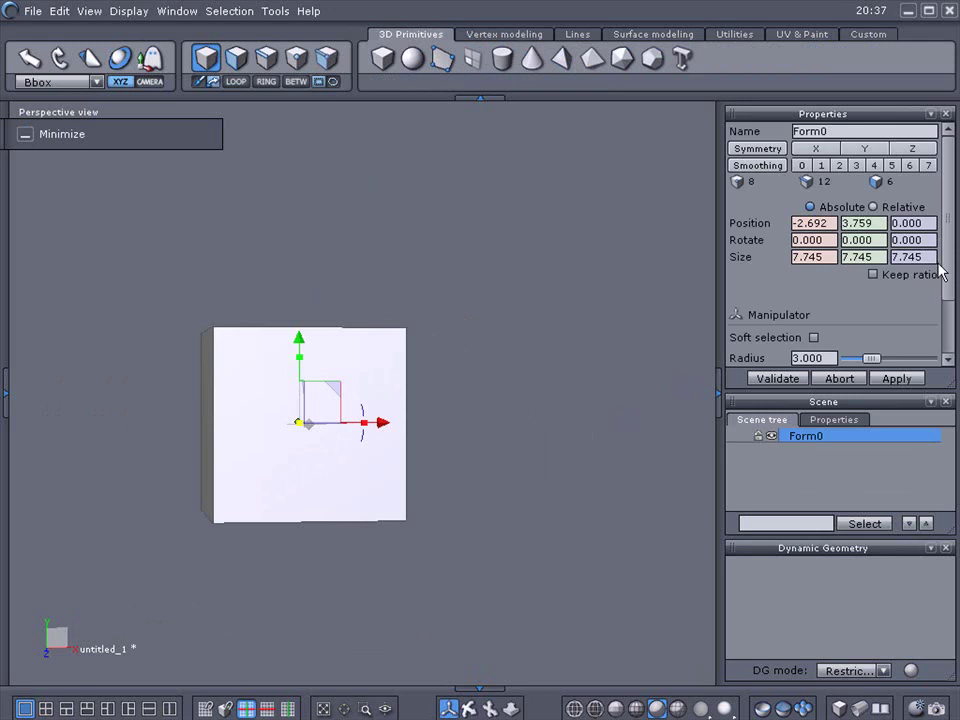
# - Set the cube's tessellation to 4
pyautogui.scroll(-2, 947, 270)
pyautogui.click(846, 354)
pyautogui.click(846, 354)
pyautogui.click(846, 354)
pyautogui.click(846, 354)
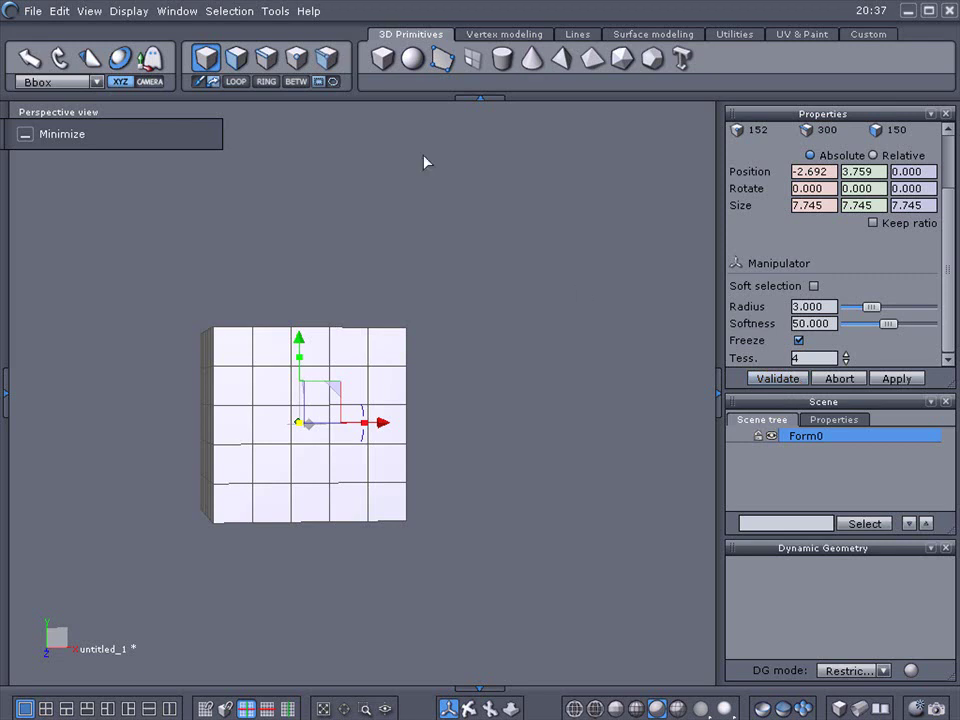
# - Select the complete outer edge loop around the cube's front face, covering all four sides
pyautogui.click(266, 57)
pyautogui.click(240, 326)
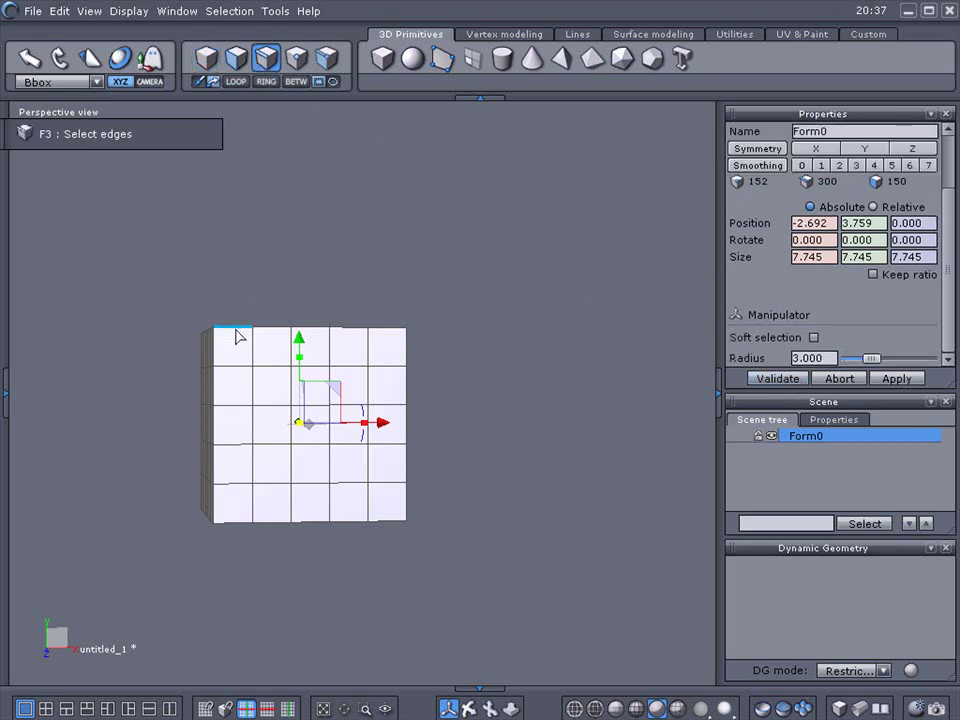
pyautogui.click(235, 82)
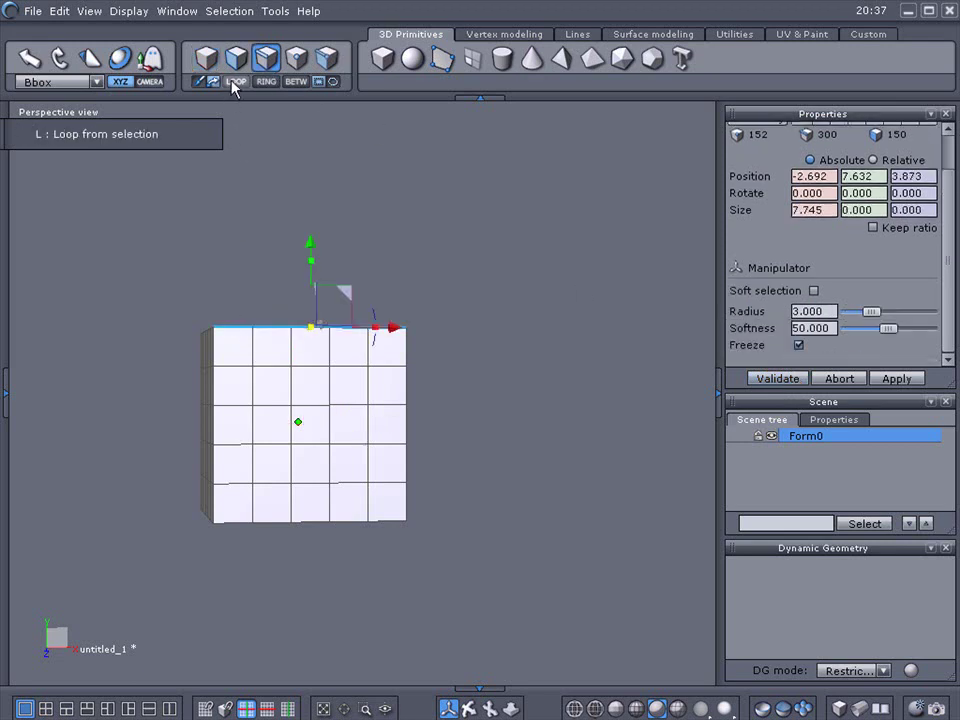
pyautogui.keyDown('shift'); pyautogui.click(407, 352); pyautogui.keyUp('shift')
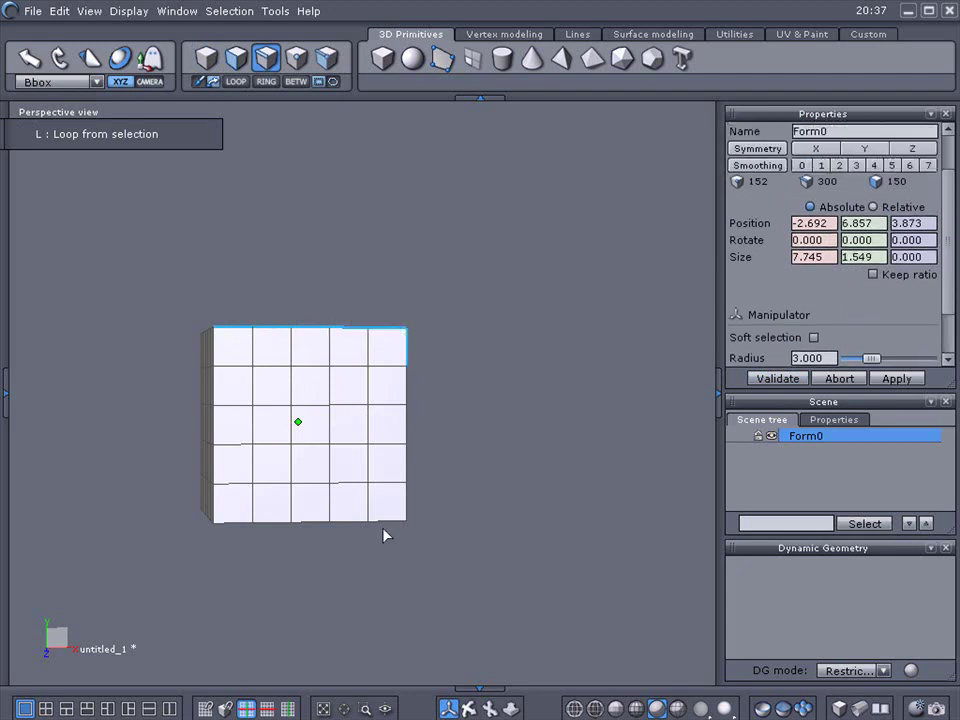
pyautogui.keyDown('shift'); pyautogui.click(387, 520); pyautogui.keyUp('shift')
pyautogui.keyDown('shift'); pyautogui.click(216, 512); pyautogui.keyUp('shift')
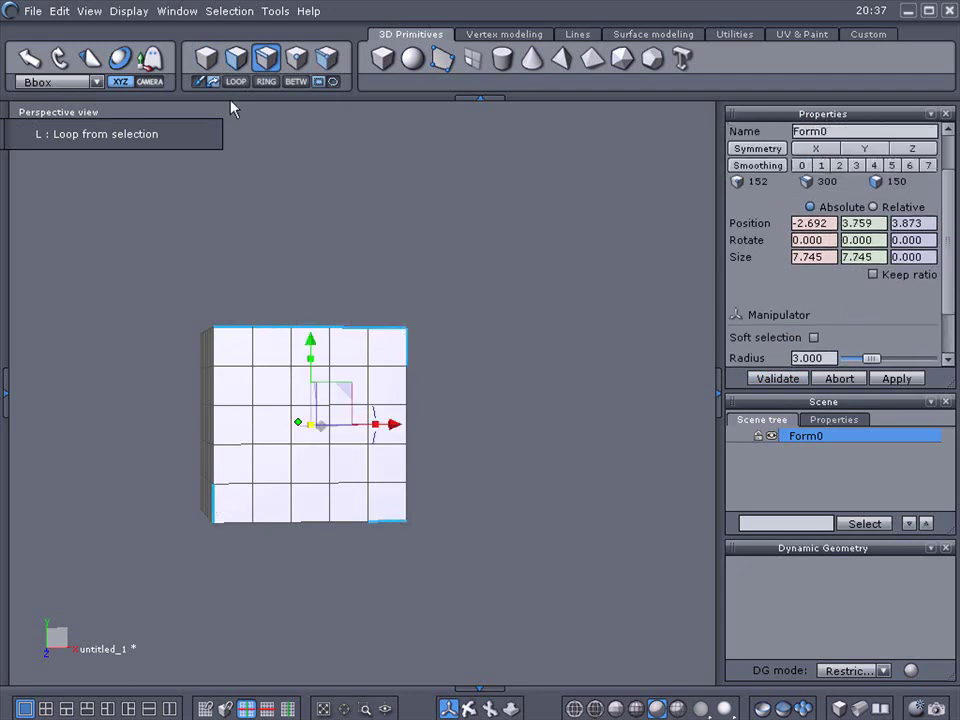
pyautogui.click(237, 83)
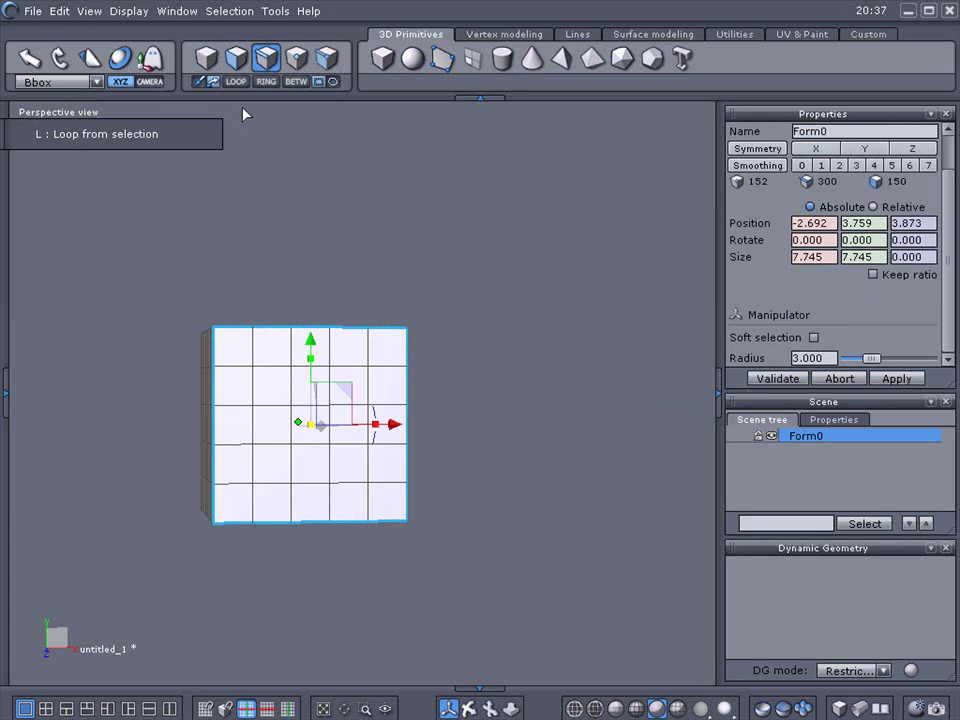
# - Extract the front face's selected outline as a separate curve and hide the cube
pyautogui.press('2')
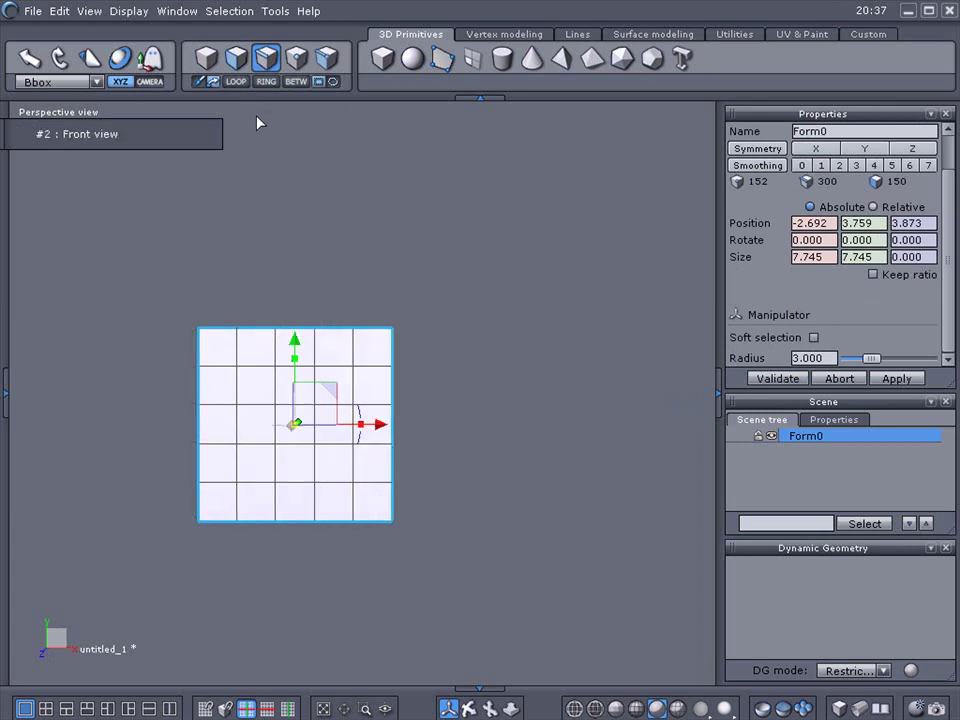
pyautogui.click(578, 34)
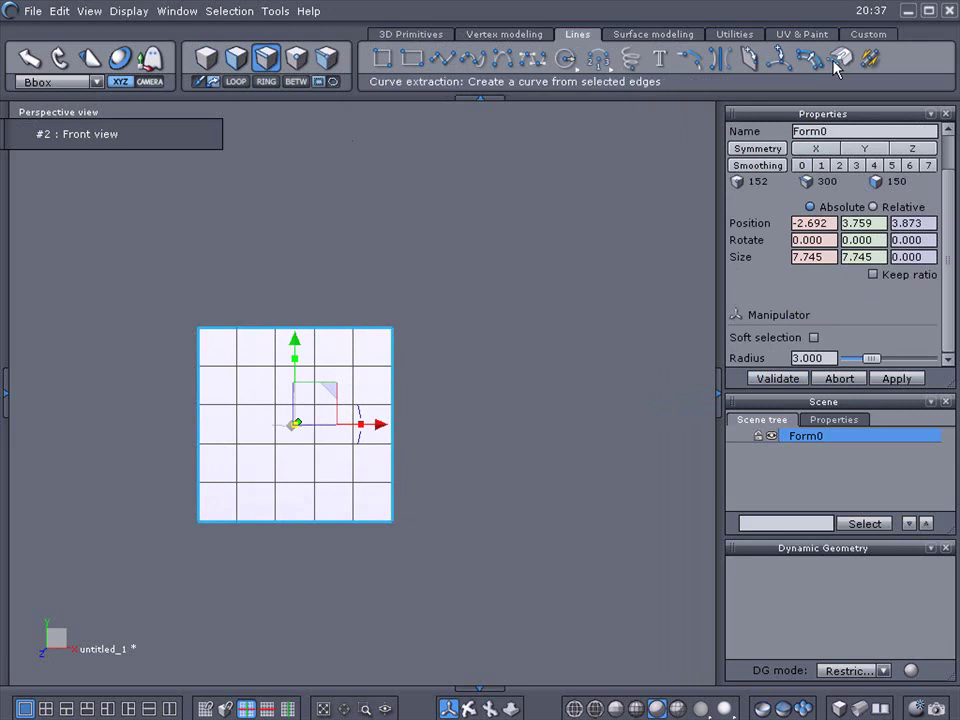
pyautogui.click(838, 62)
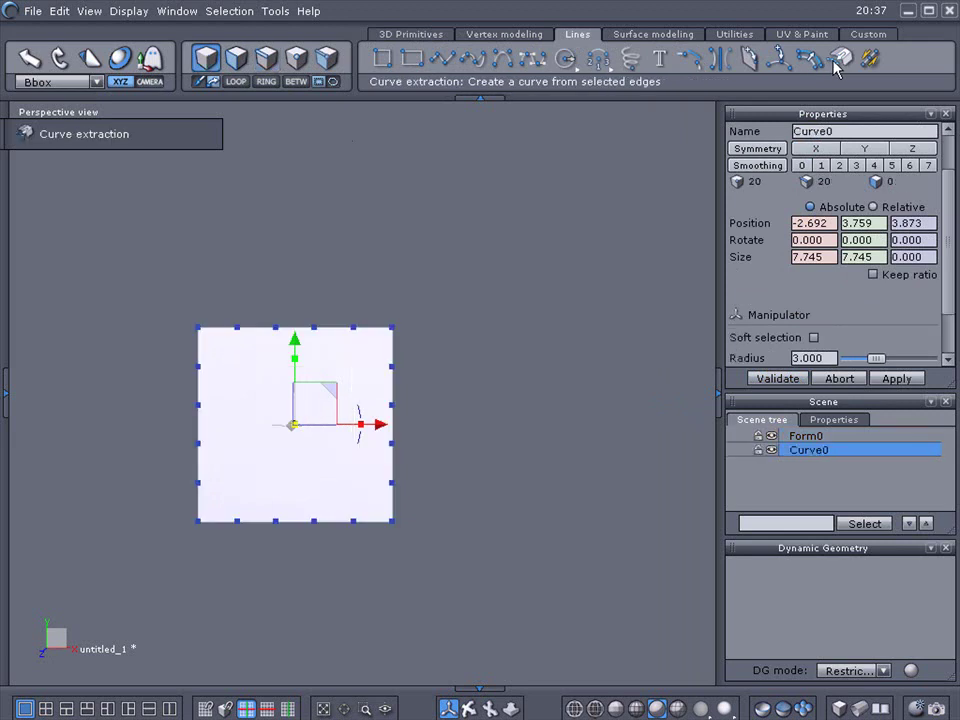
pyautogui.click(771, 436)
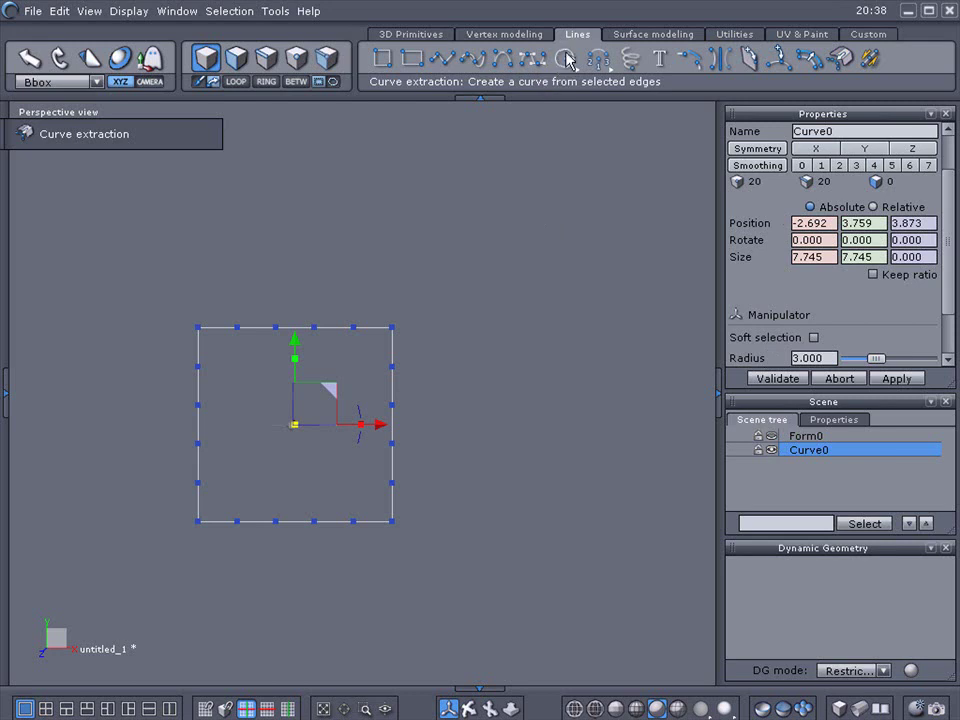
# - Draw a 20-point circle from the centre of the square curve, about 7.0 in diameter, and validate it
pyautogui.moveTo(567, 60)
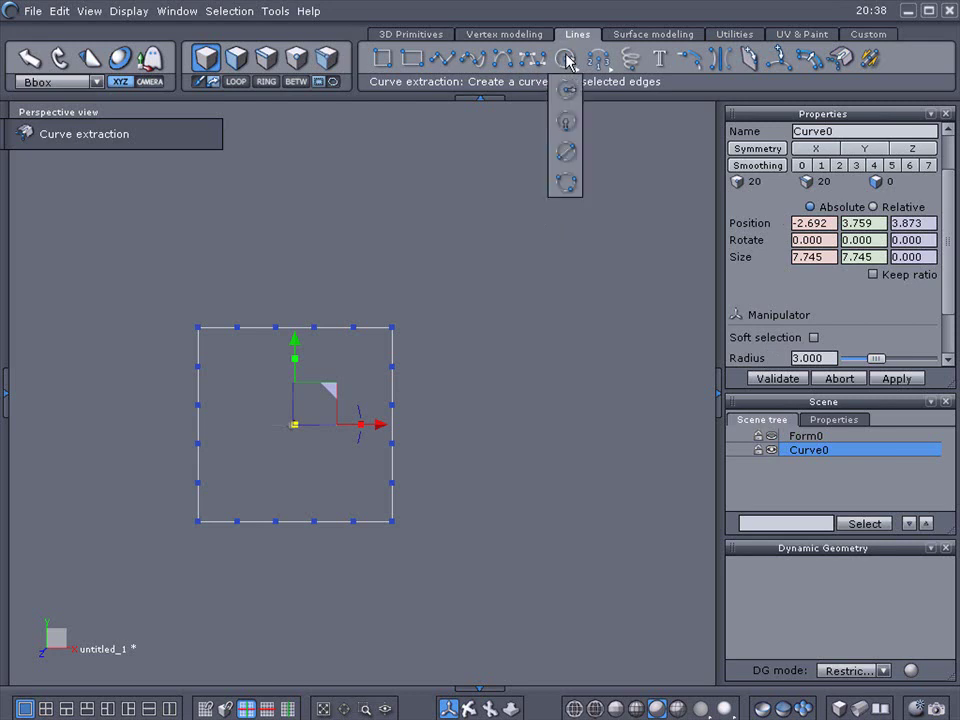
pyautogui.click(566, 91)
pyautogui.click(298, 423)
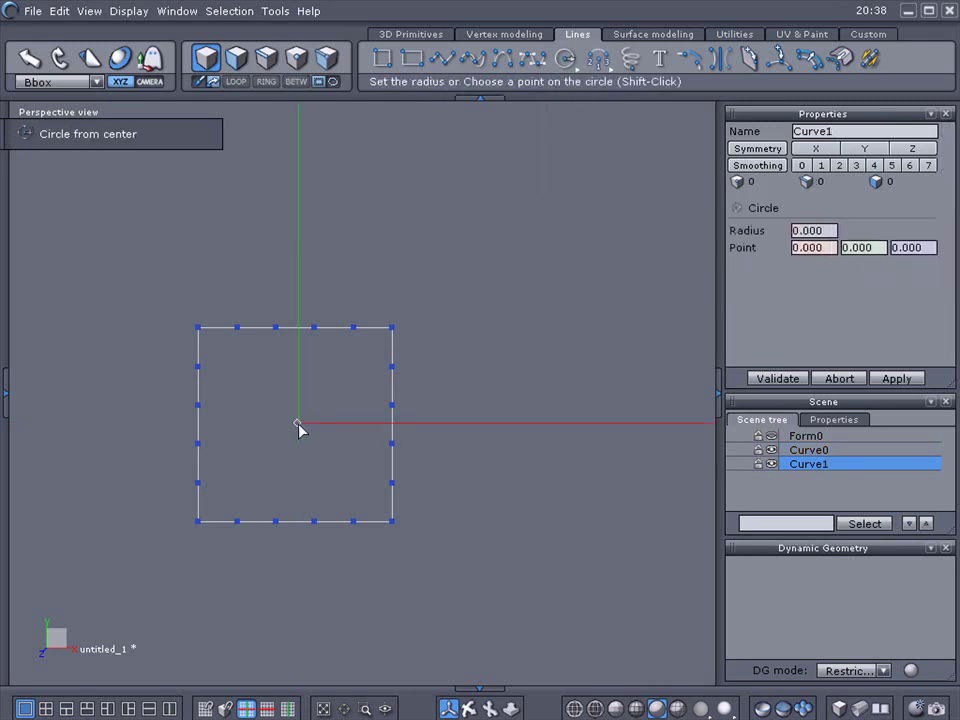
pyautogui.click(381, 396)
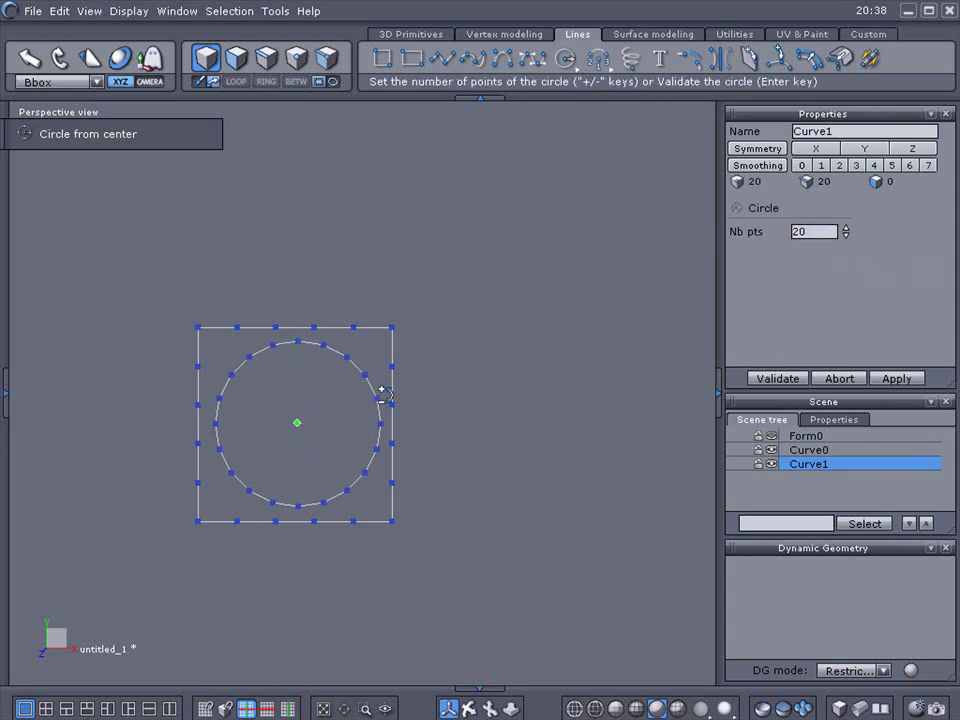
pyautogui.click(763, 380)
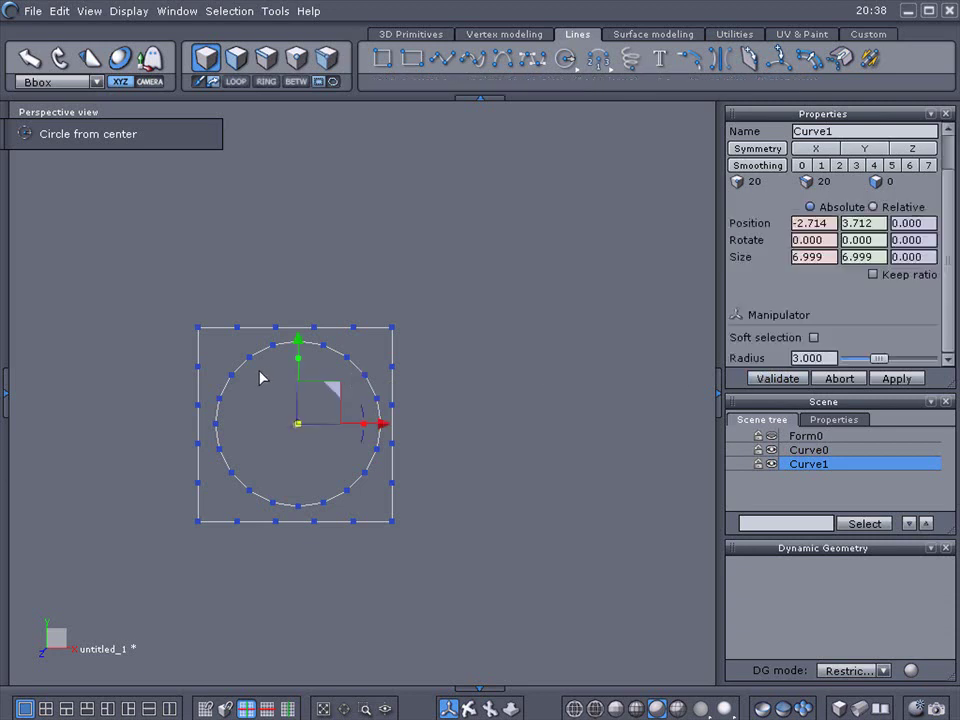
pyautogui.click(227, 336)
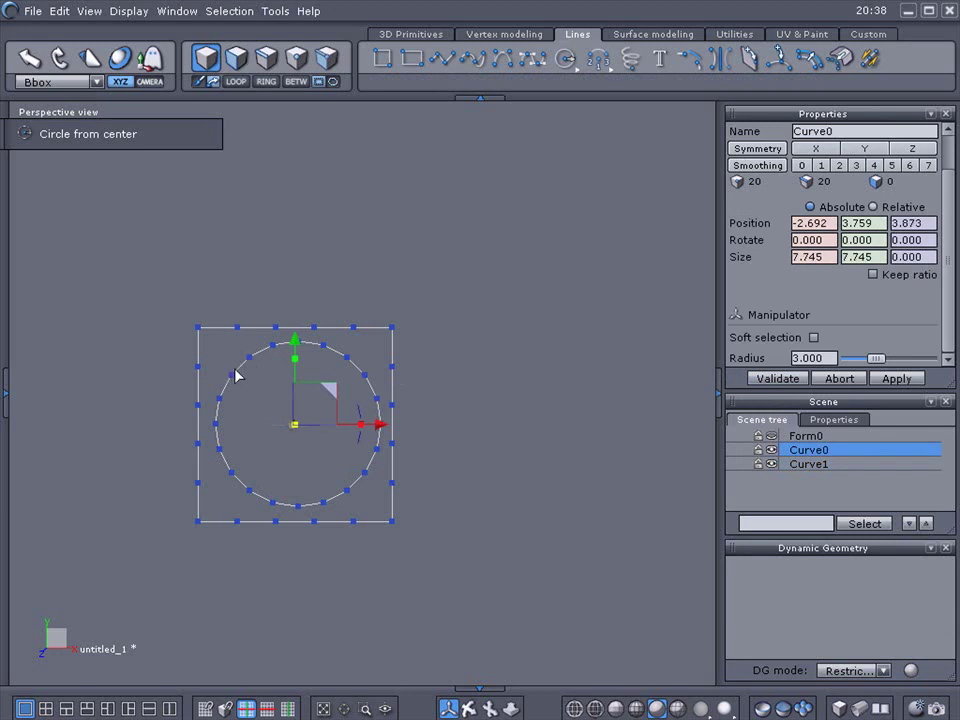
pyautogui.click(237, 375)
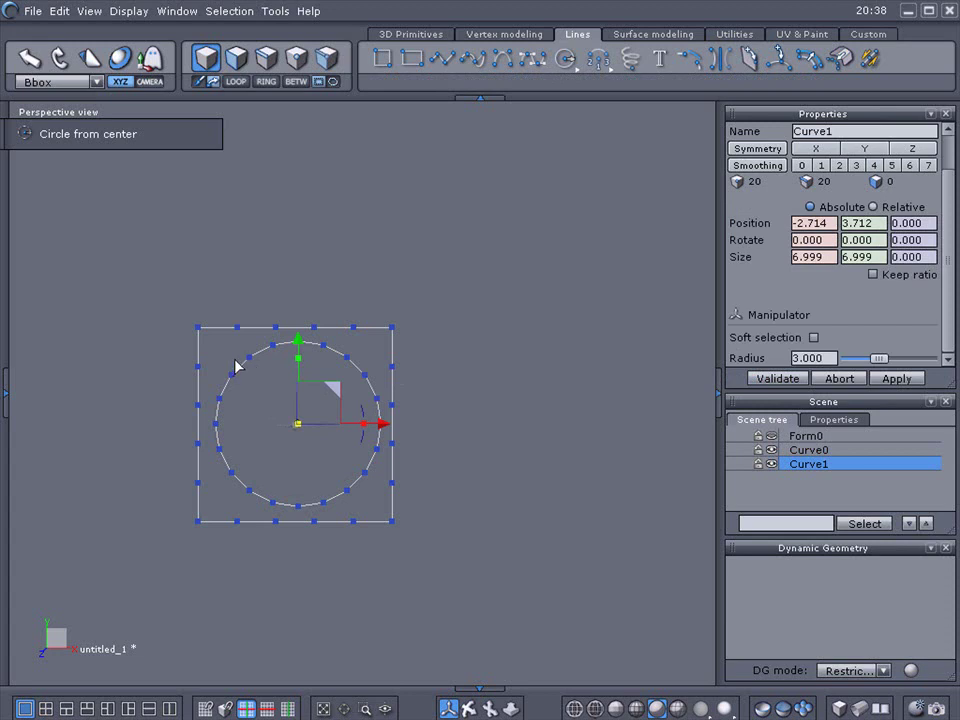
pyautogui.click(626, 36)
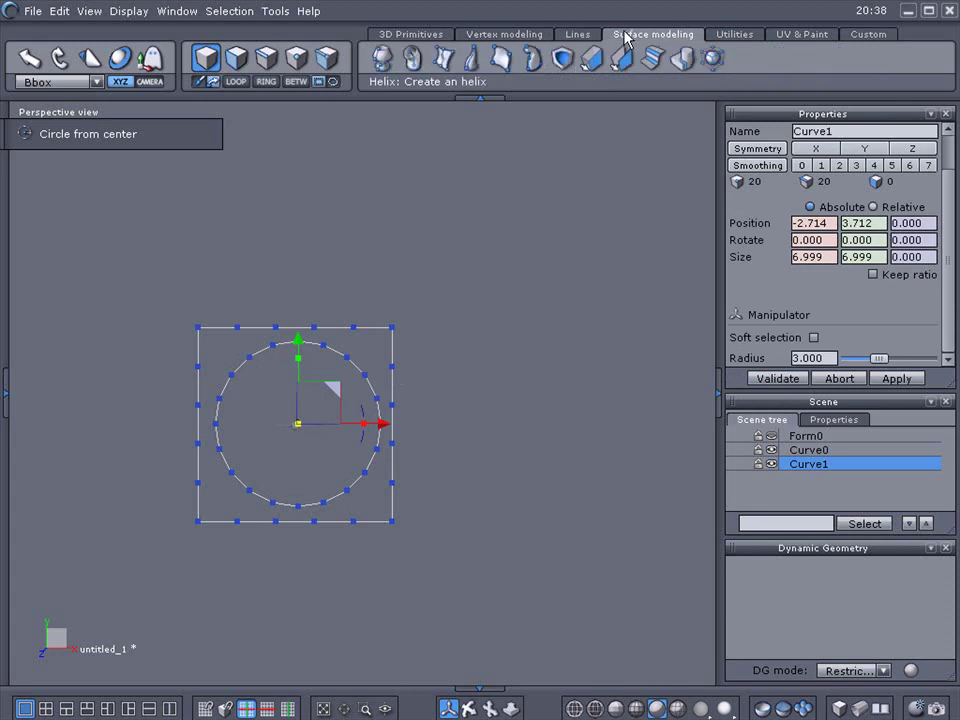
pyautogui.click(445, 60)
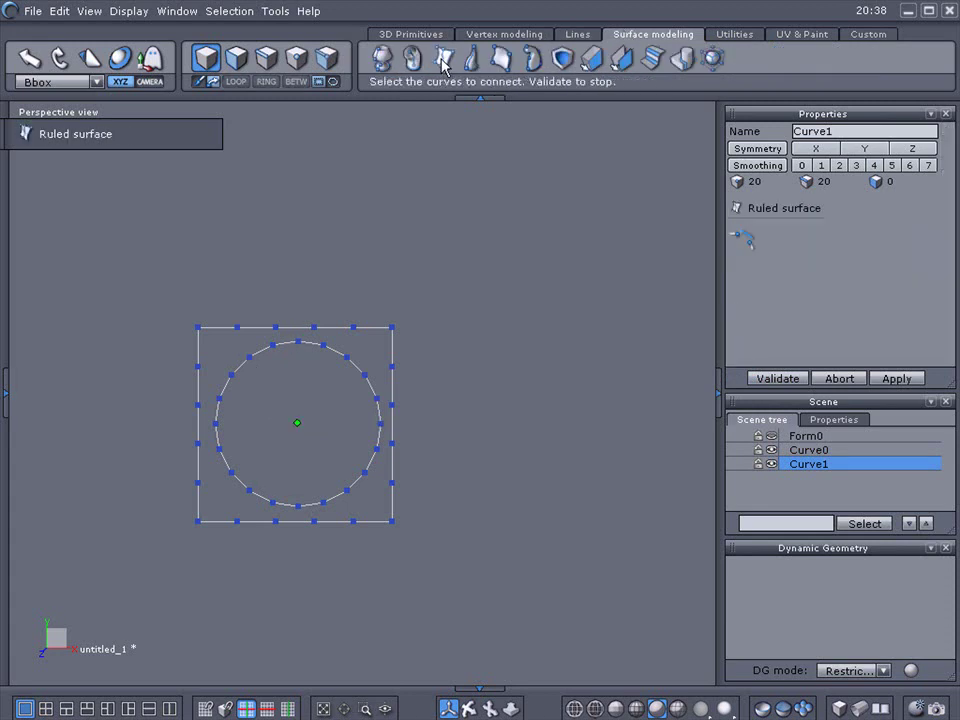
pyautogui.click(297, 331)
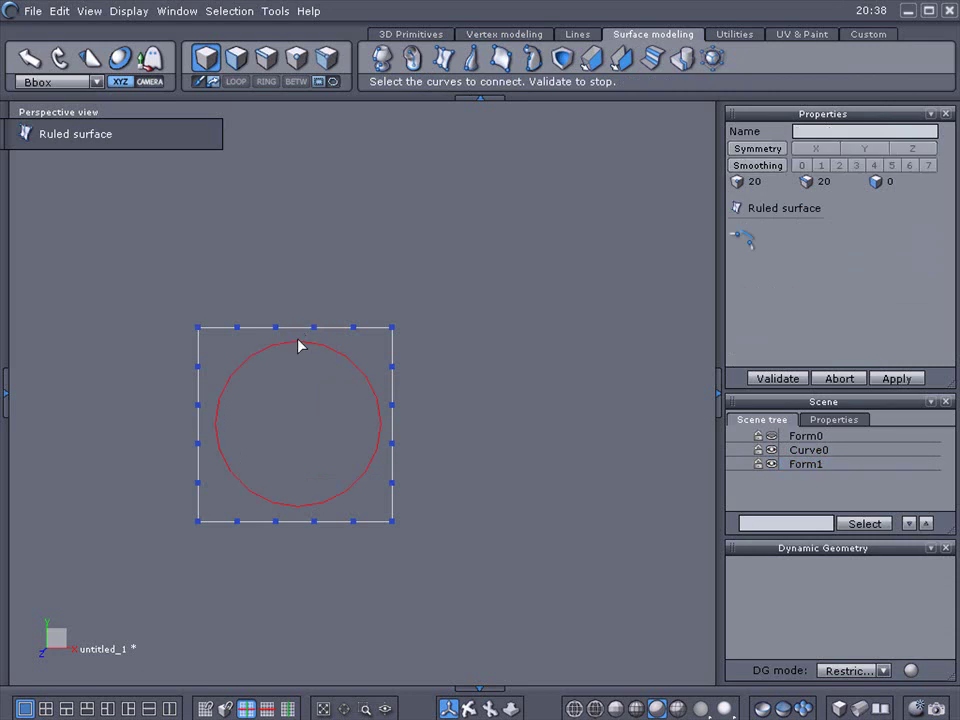
pyautogui.click(299, 331)
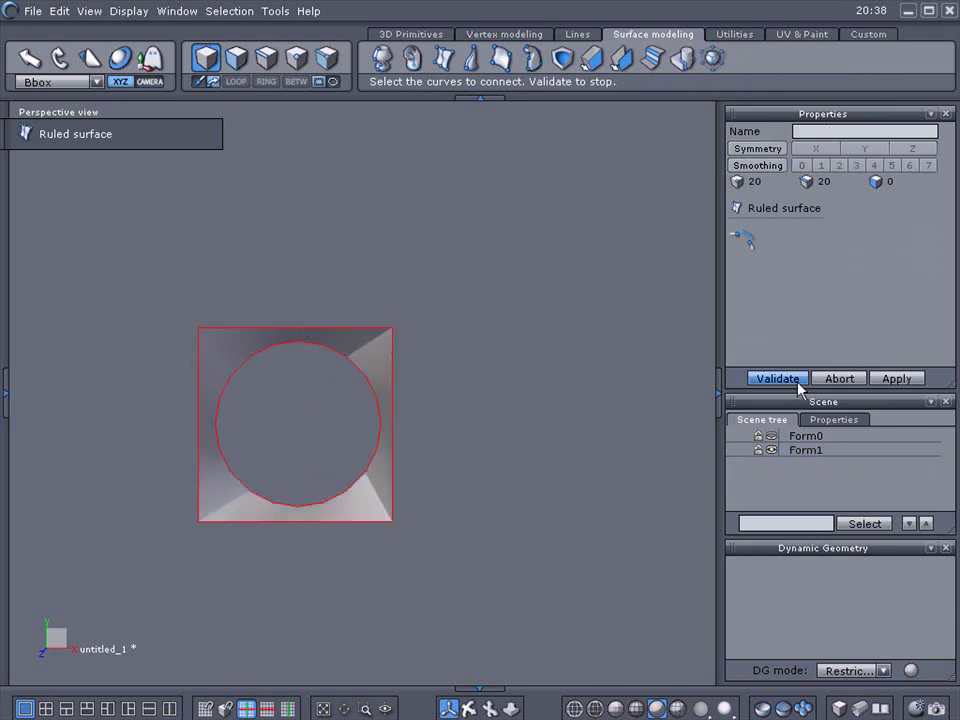
pyautogui.click(836, 379)
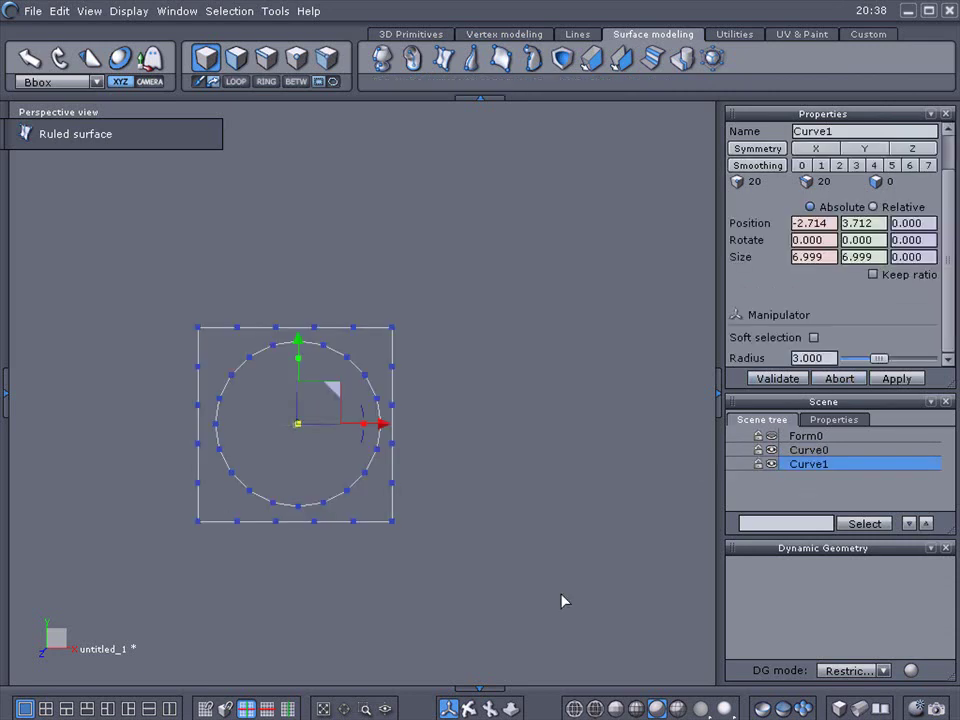
# - Move the circle along Z toward the square curve, to about Z 0.72
pyautogui.click(469, 707)
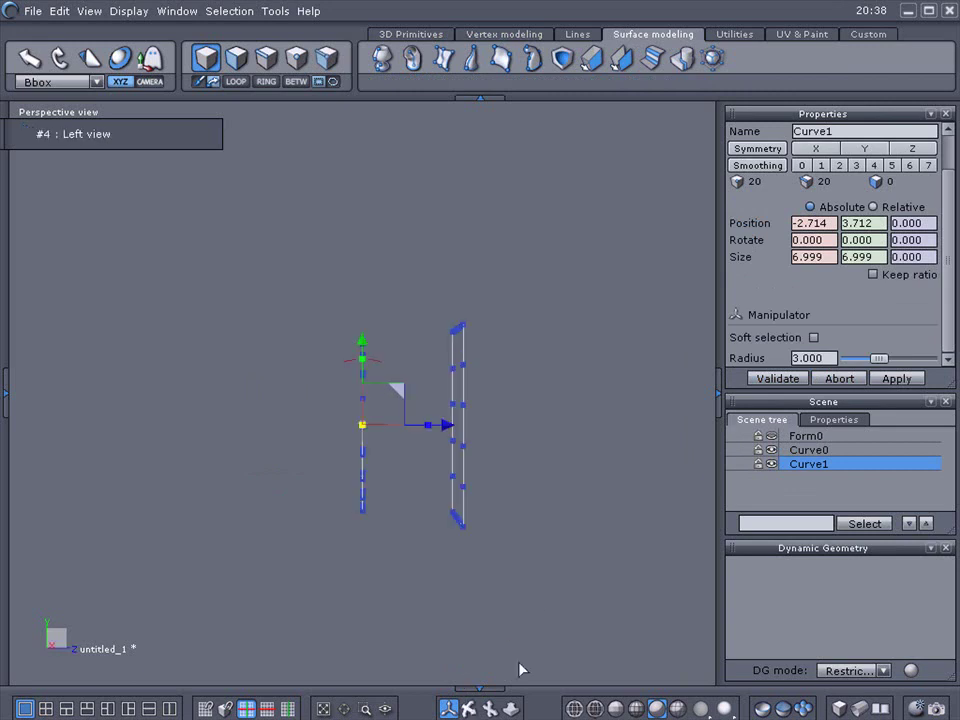
pyautogui.moveTo(447, 428)
pyautogui.mouseDown()
pyautogui.moveTo(437, 426)
pyautogui.moveTo(542, 424)
pyautogui.moveTo(450, 424)
pyautogui.mouseUp()
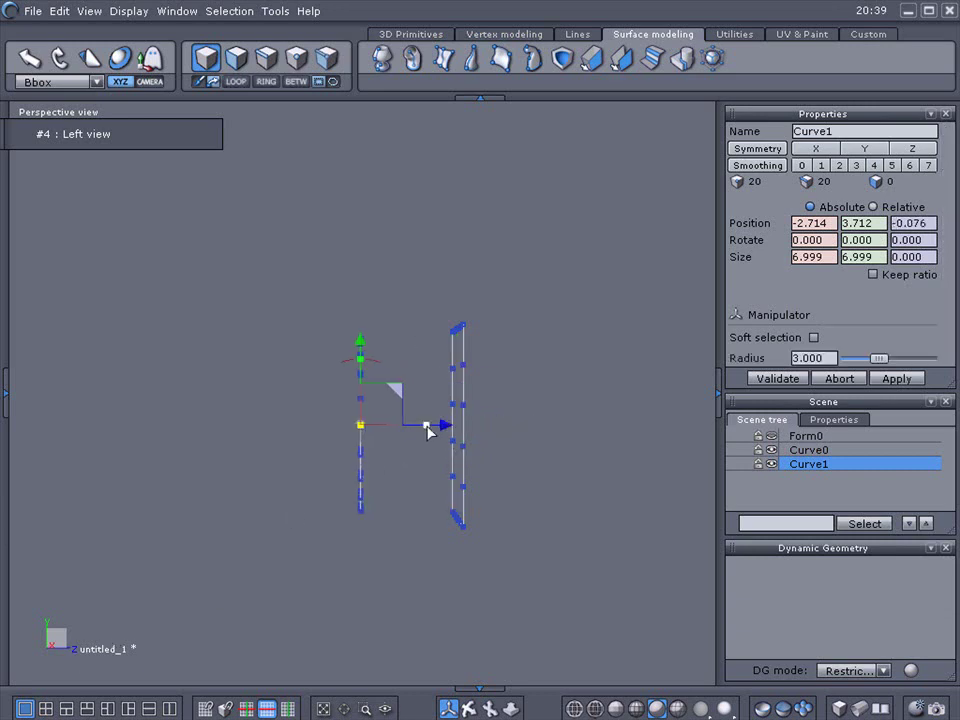
pyautogui.moveTo(446, 425)
pyautogui.mouseDown()
pyautogui.moveTo(334, 426)
pyautogui.moveTo(464, 424)
pyautogui.mouseUp()
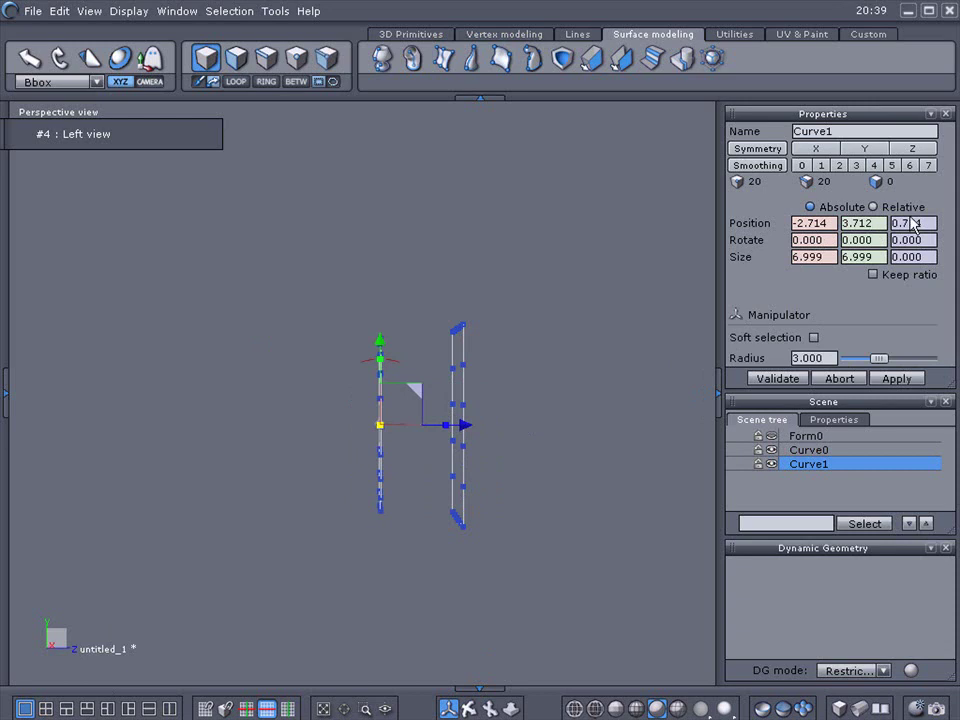
# - Copy the square curve's Z position and apply it to the circle, setting its Z to 3.873
pyautogui.click(468, 371)
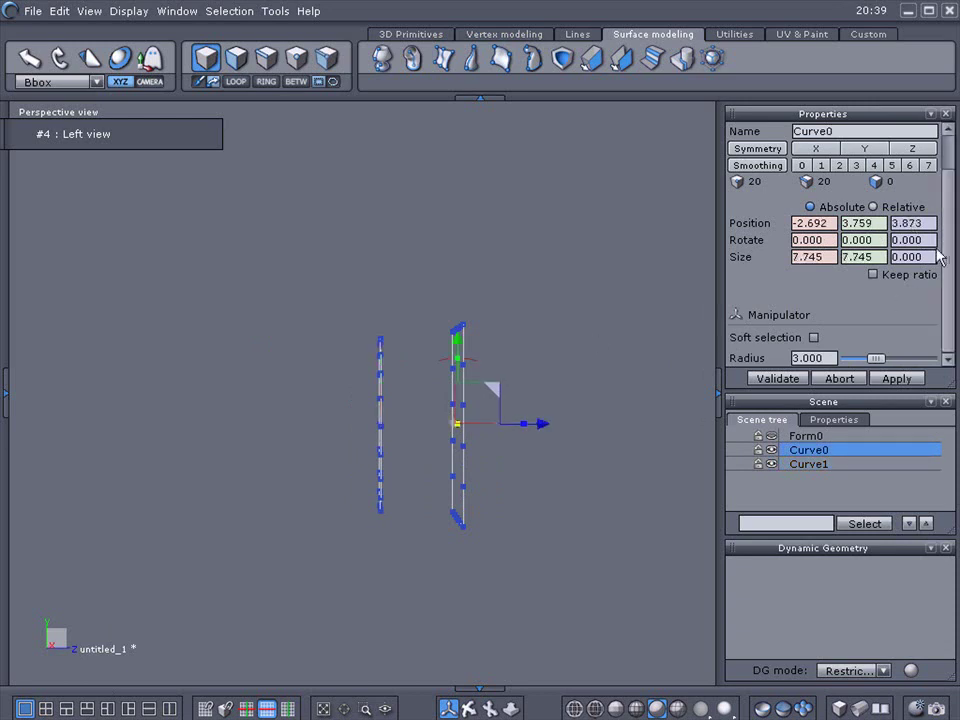
pyautogui.click(914, 223)
pyautogui.rightClick(910, 222)
pyautogui.click(840, 268)
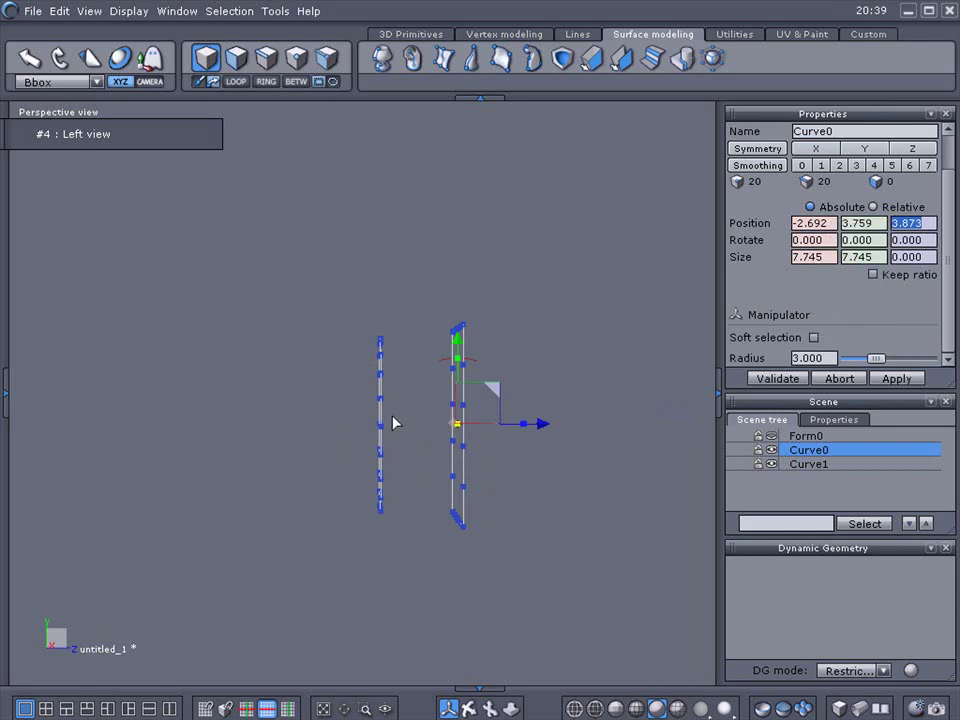
pyautogui.click(380, 422)
pyautogui.moveTo(930, 223); pyautogui.dragTo(892, 223)
pyautogui.rightClick(910, 223)
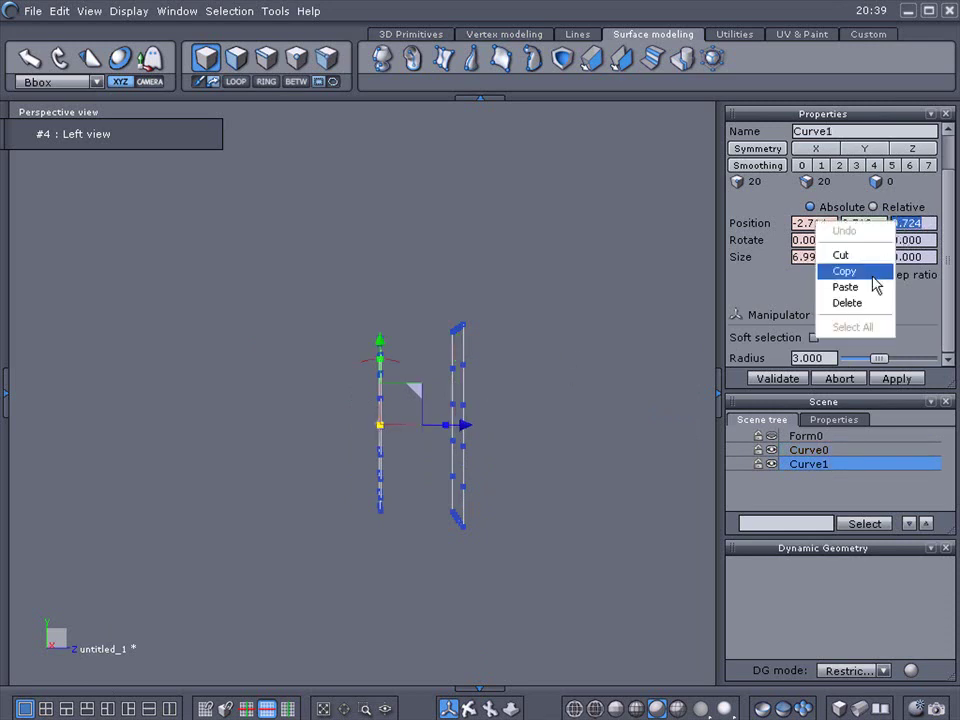
pyautogui.click(869, 286)
pyautogui.press('Return')
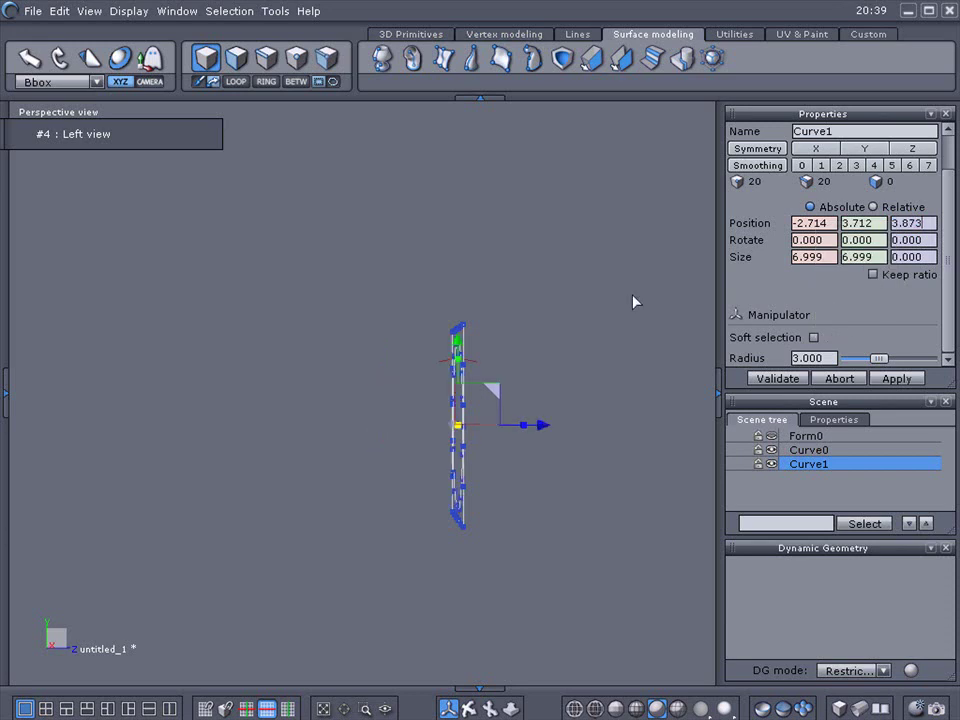
# - Create a ruled surface between the circle and the square curve and validate it
pyautogui.click(589, 298)
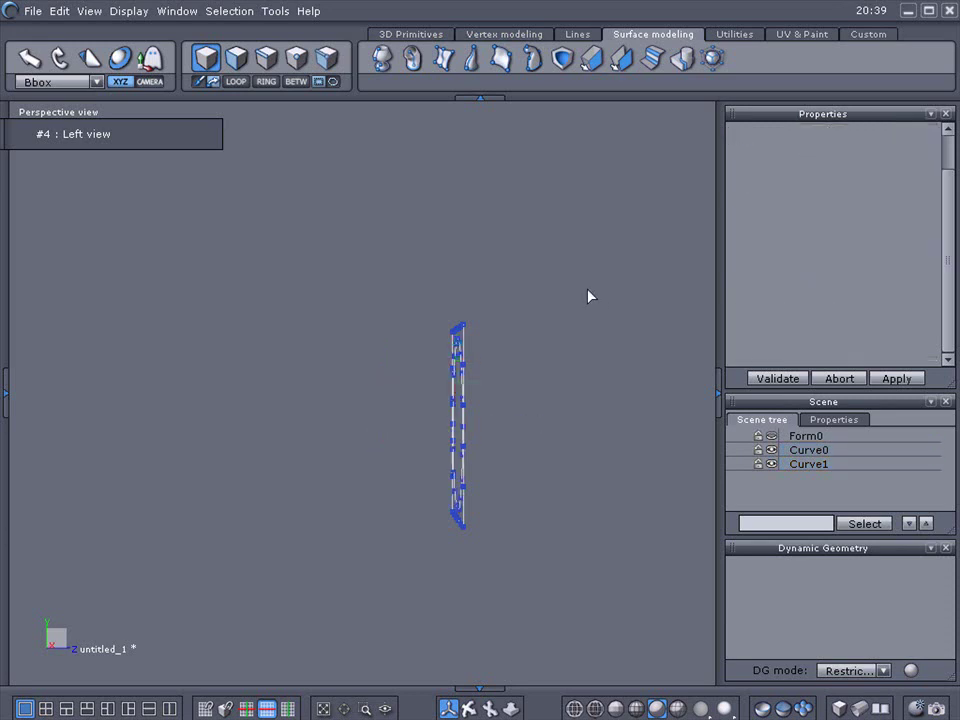
pyautogui.press('2')
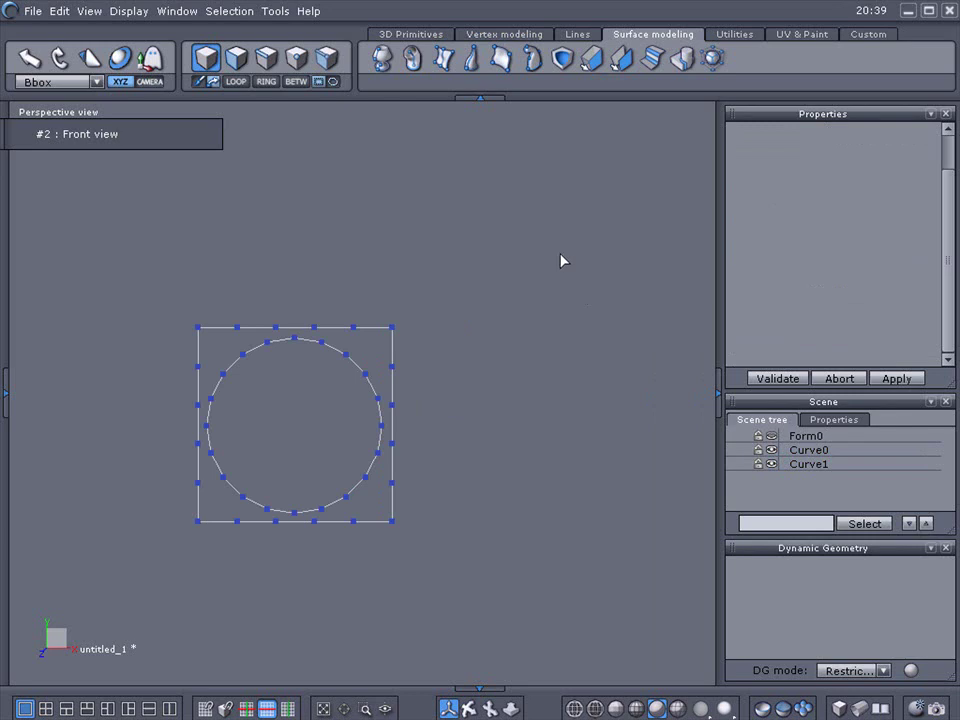
pyautogui.click(444, 60)
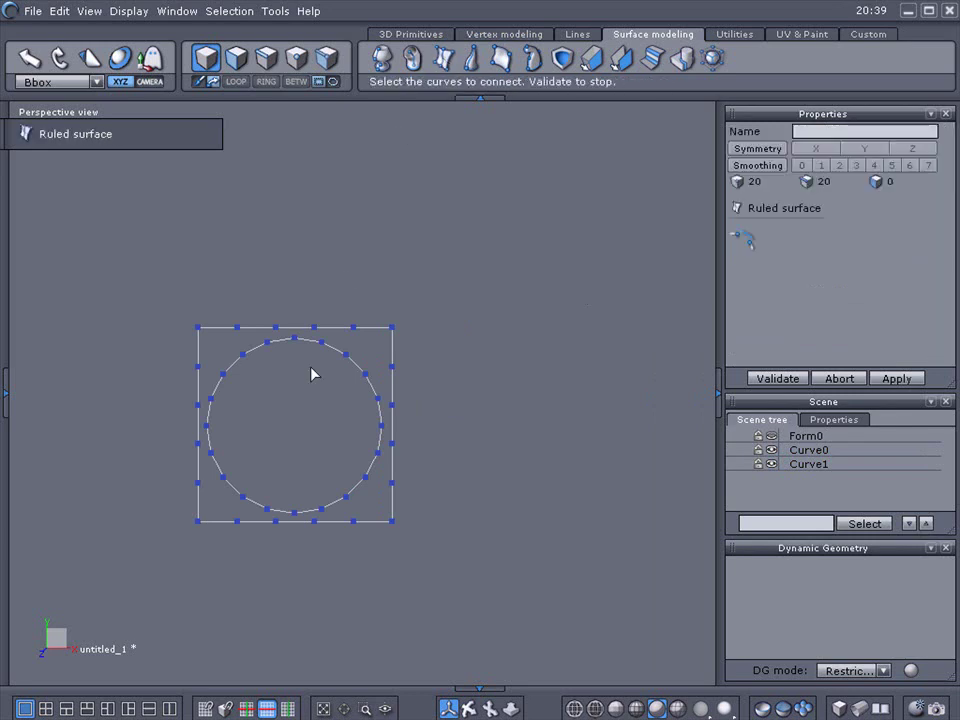
pyautogui.click(295, 335)
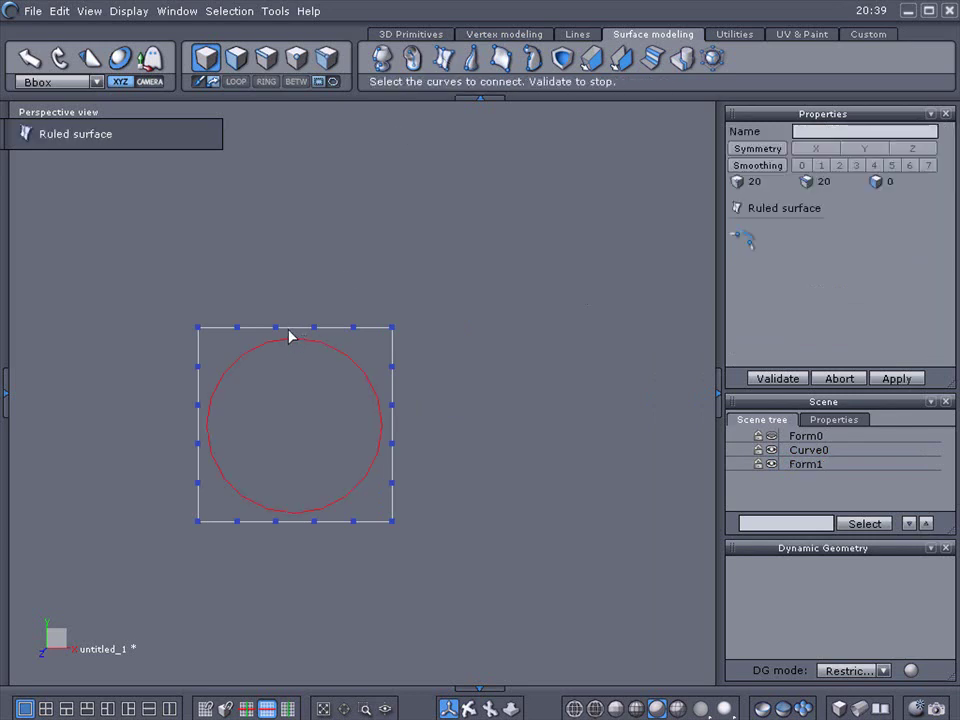
pyautogui.click(280, 330)
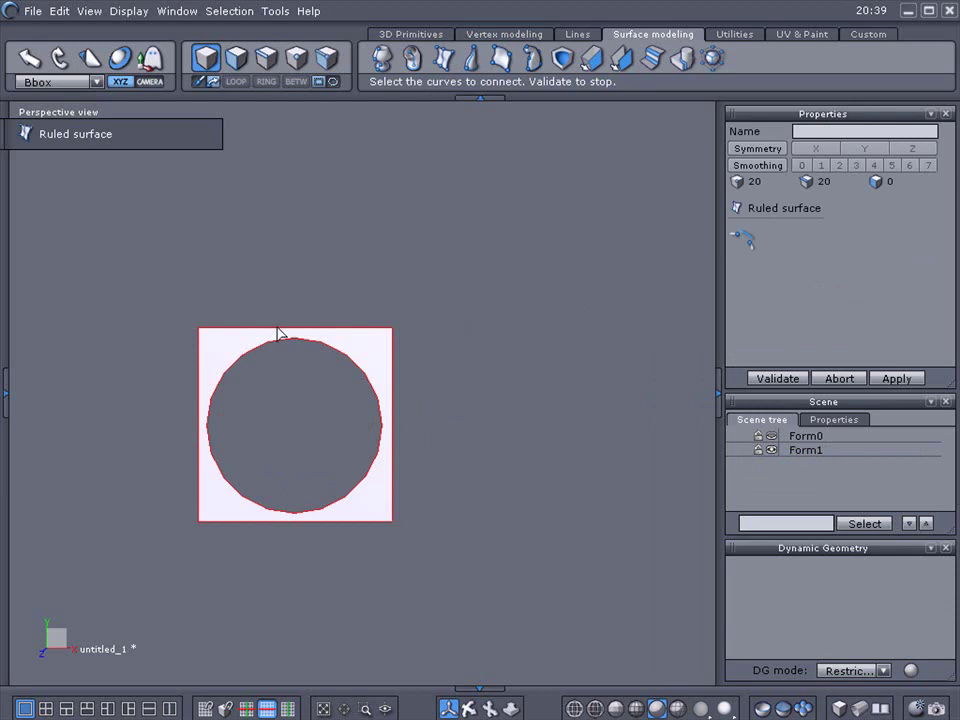
pyautogui.click(778, 377)
# - Complete the ruled surface between the square curve and the circle, and collapse its dynamic geometry
pyautogui.click(378, 380)
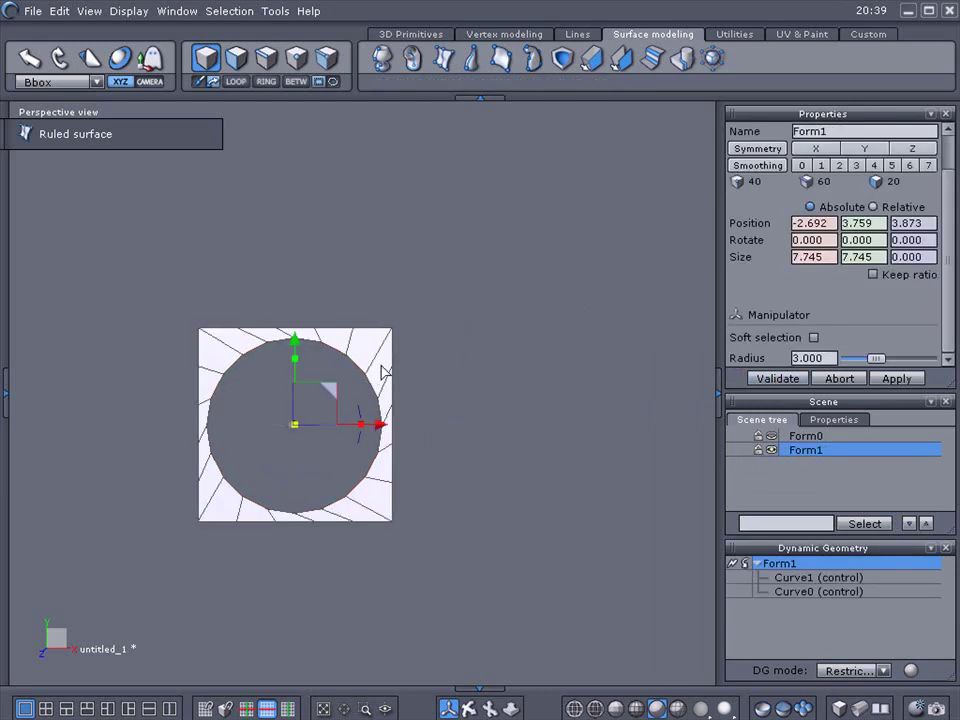
pyautogui.press('F3')
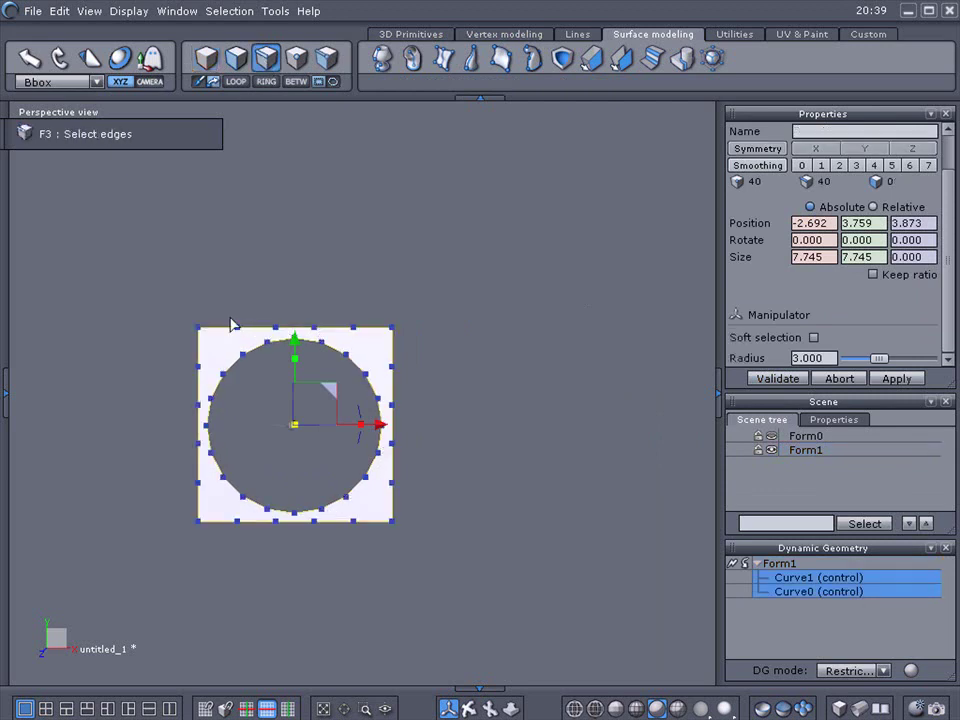
pyautogui.click(735, 566)
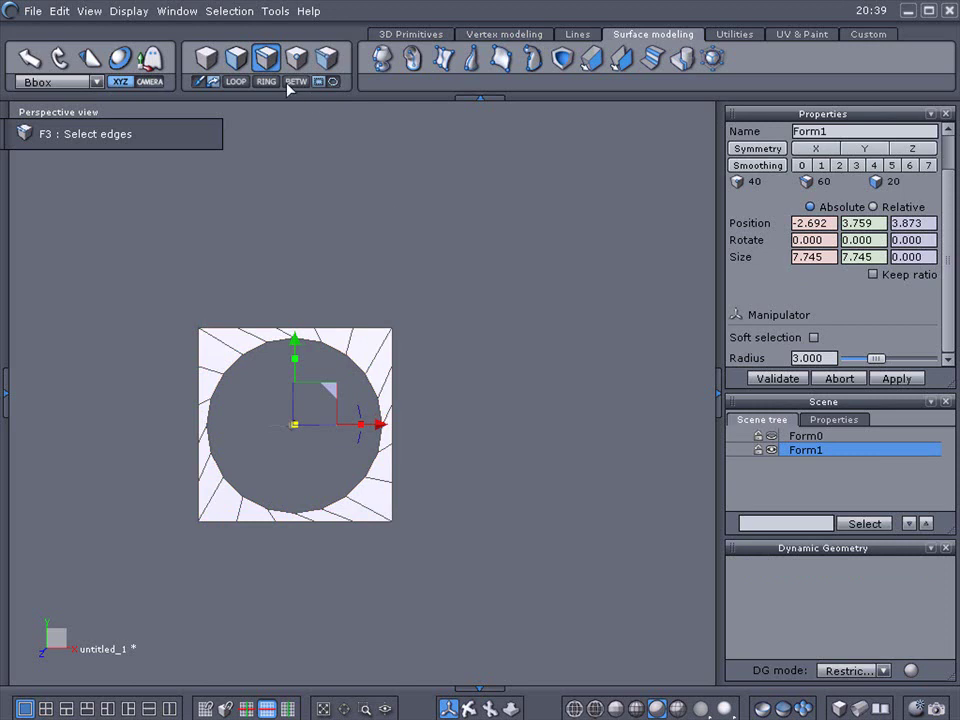
# - Select the ruled surface's circular edge loop and rotate it slightly about Z so its spokes line up evenly with the square's corners
pyautogui.click(237, 367)
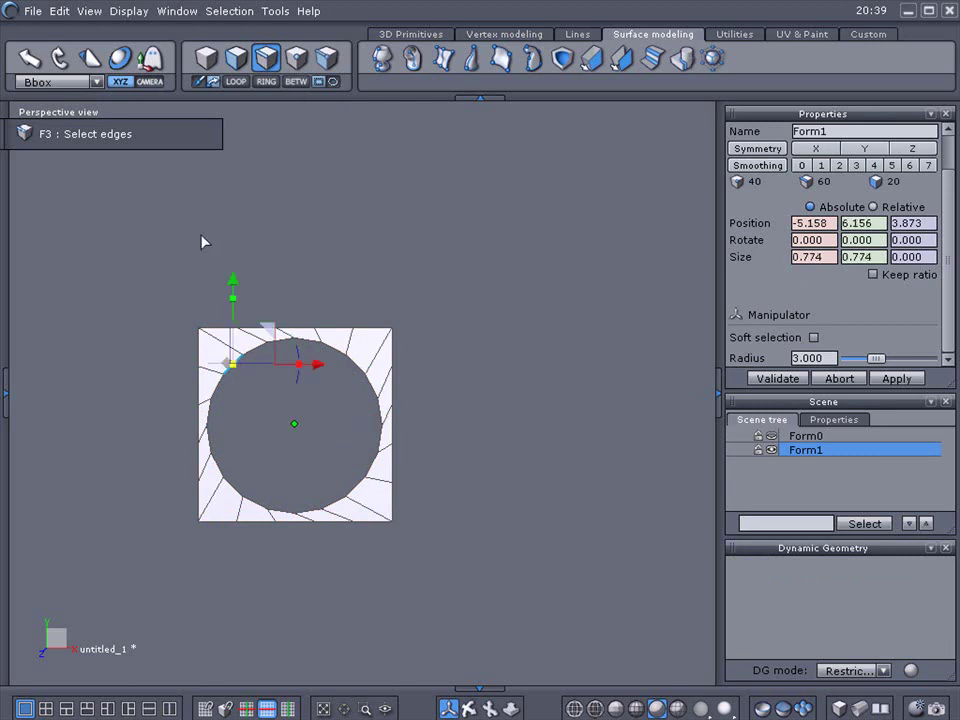
pyautogui.click(233, 85)
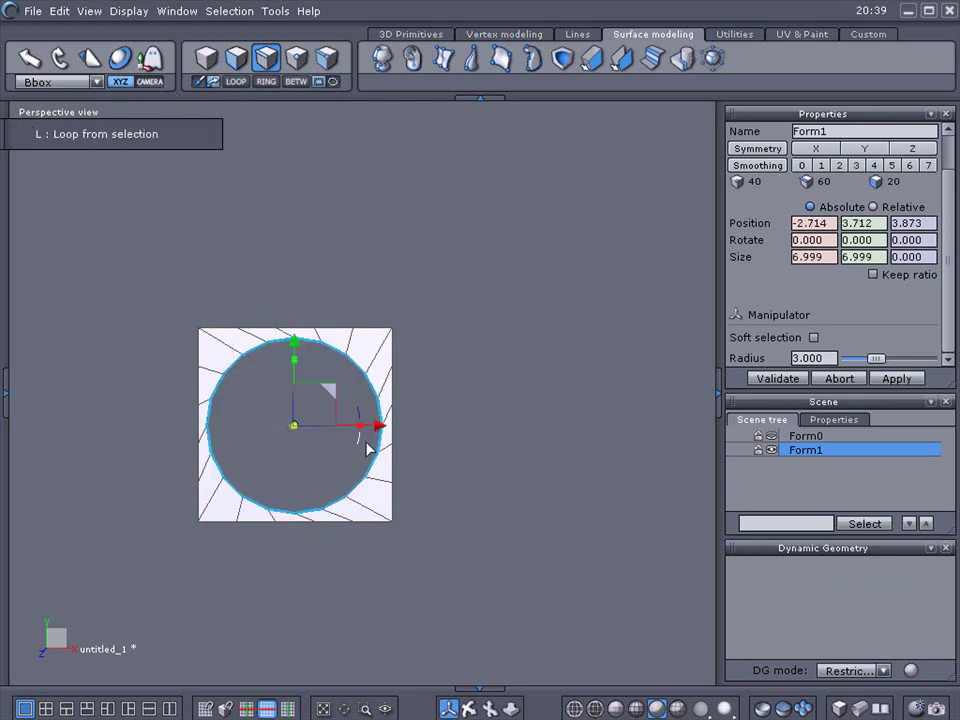
pyautogui.moveTo(369, 436); pyautogui.dragTo(369, 431)
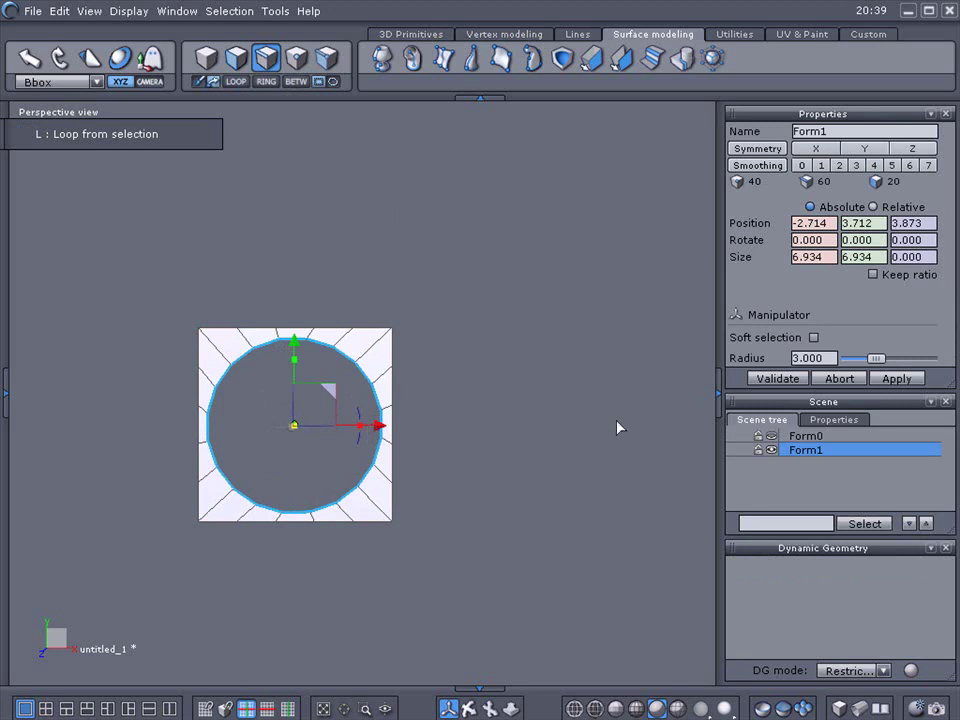
# - Show the original cube in place of the ruled surface and delete all faces on the cube's front side
pyautogui.click(773, 437)
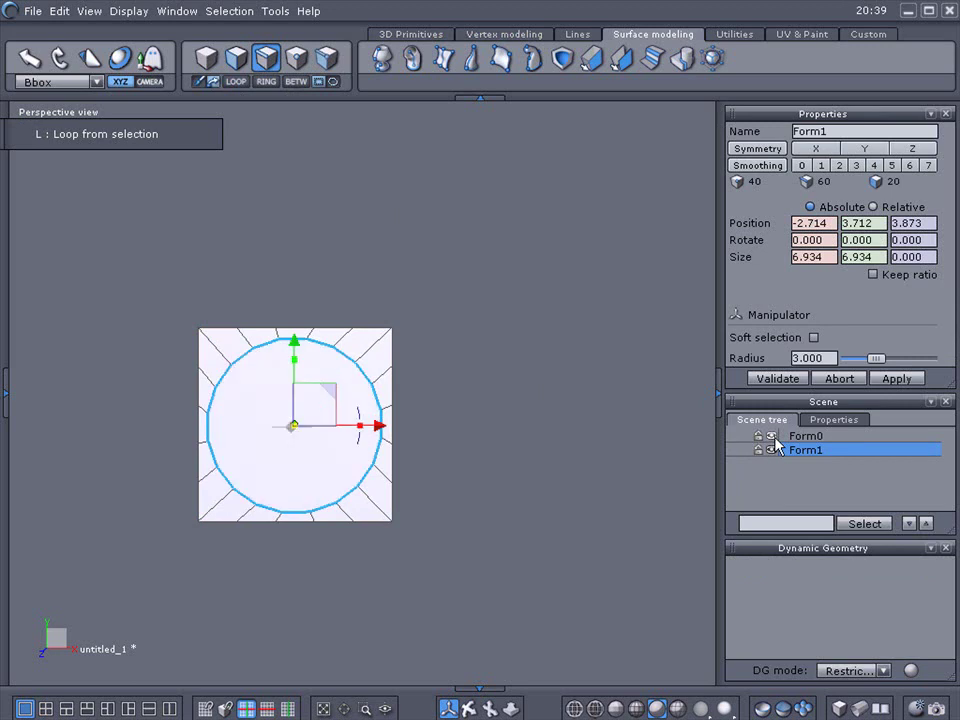
pyautogui.click(772, 451)
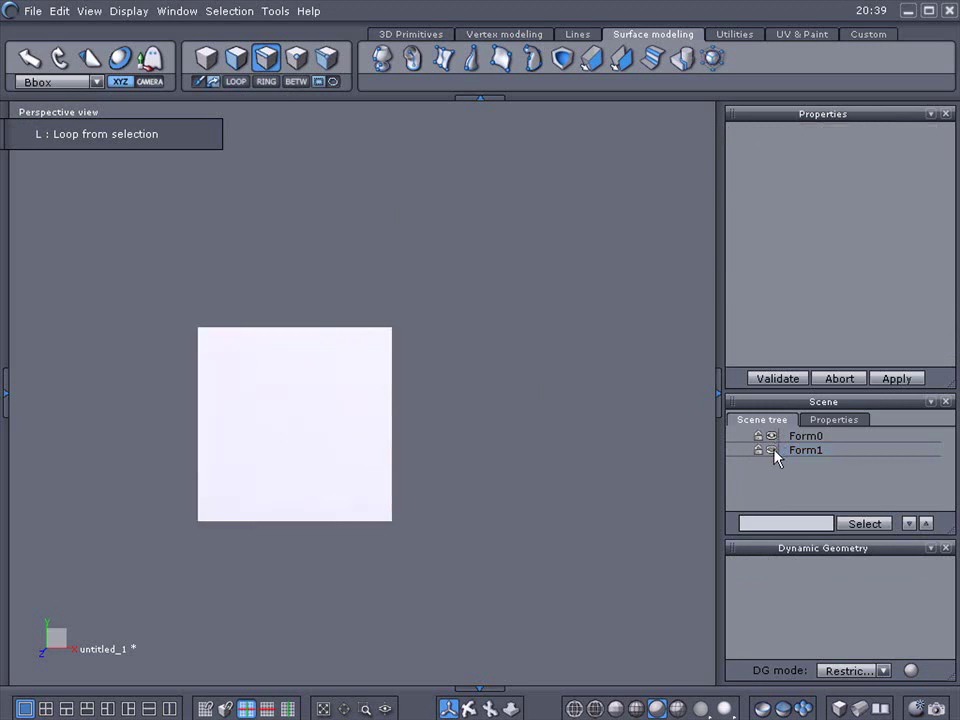
pyautogui.click(340, 433)
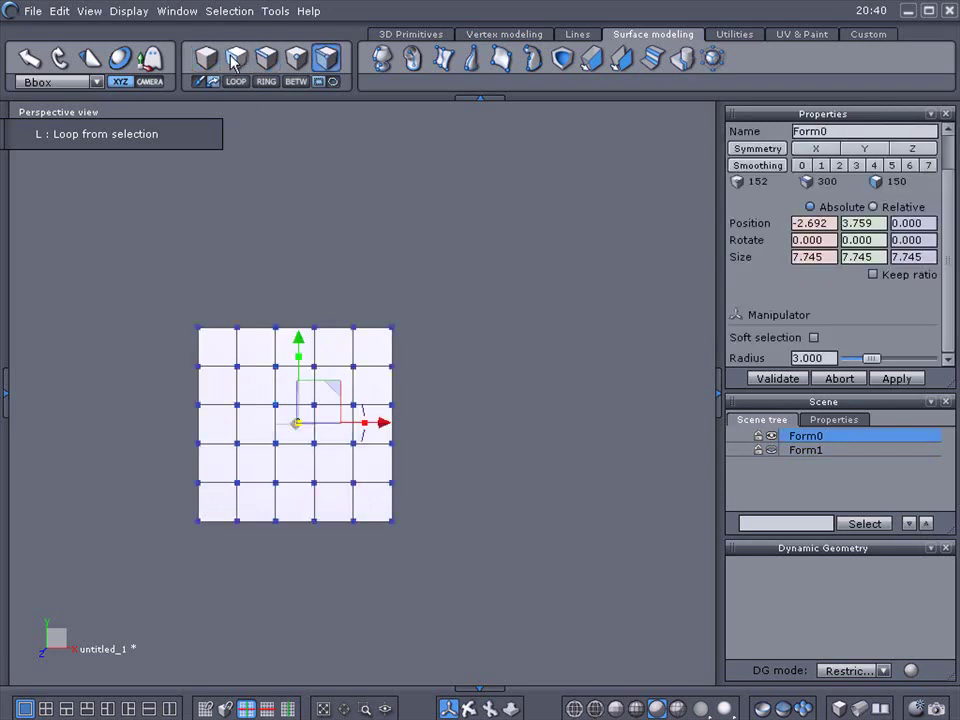
pyautogui.press('F2')
pyautogui.moveTo(221, 360)
pyautogui.mouseDown()
pyautogui.moveTo(223, 484)
pyautogui.moveTo(332, 510)
pyautogui.moveTo(375, 461)
pyautogui.moveTo(361, 367)
pyautogui.moveTo(242, 409)
pyautogui.moveTo(306, 471)
pyautogui.moveTo(330, 396)
pyautogui.moveTo(296, 410)
pyautogui.moveTo(298, 422)
pyautogui.mouseUp()
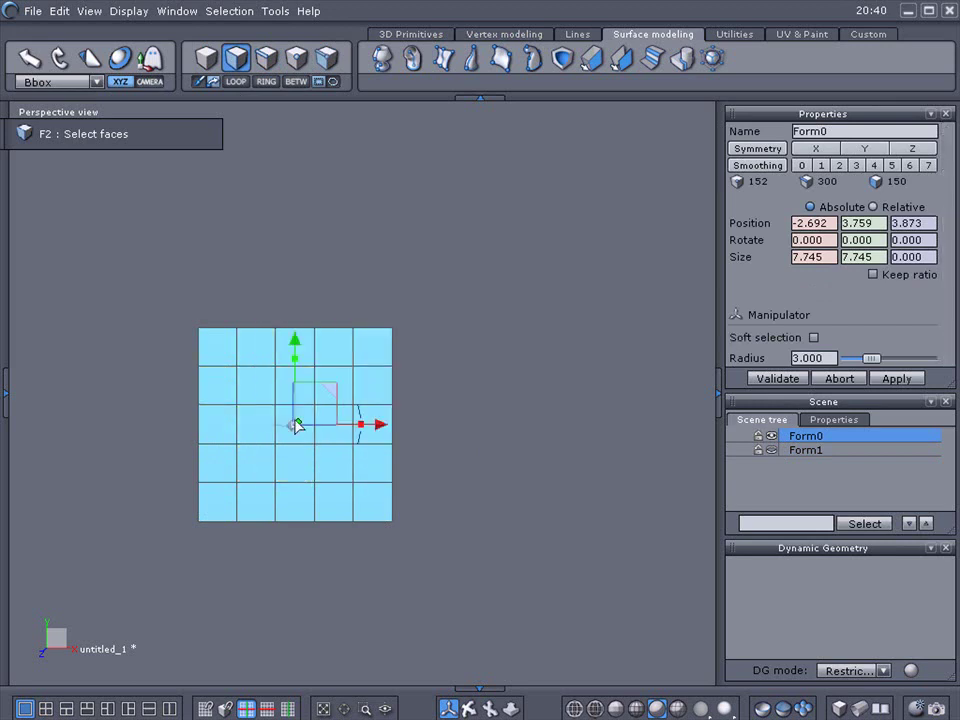
pyautogui.press('Delete')
pyautogui.moveTo(463, 703)
pyautogui.mouseDown(button='middle')
pyautogui.moveTo(385, 692)
pyautogui.moveTo(461, 704)
pyautogui.mouseUp(button='middle')
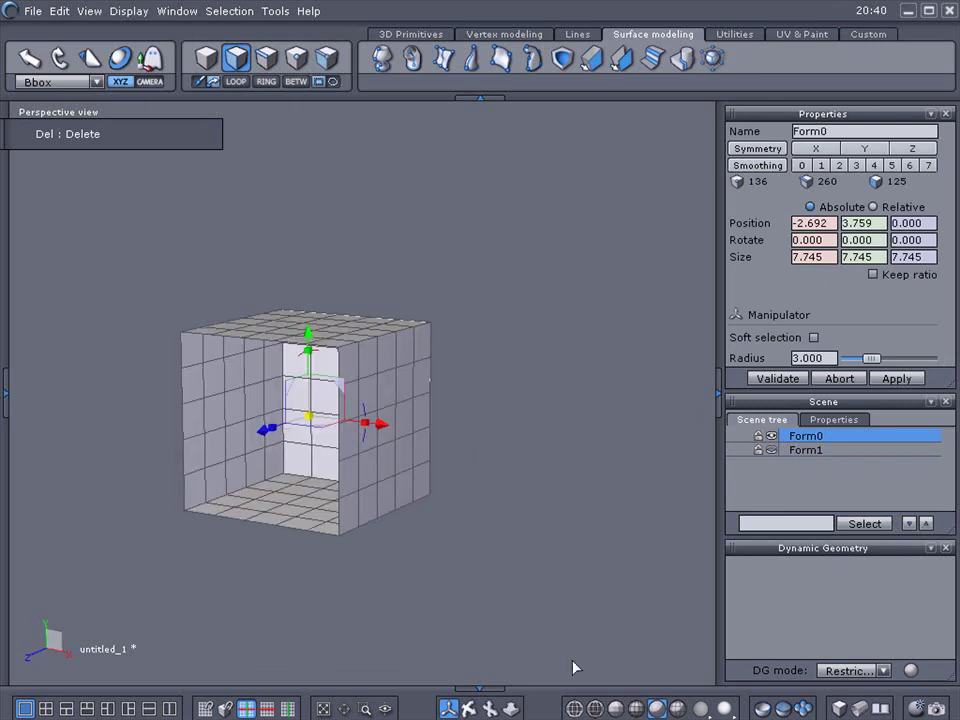
# - Make the ruled surface visible again and group it with the open cube into one object
pyautogui.click(771, 450)
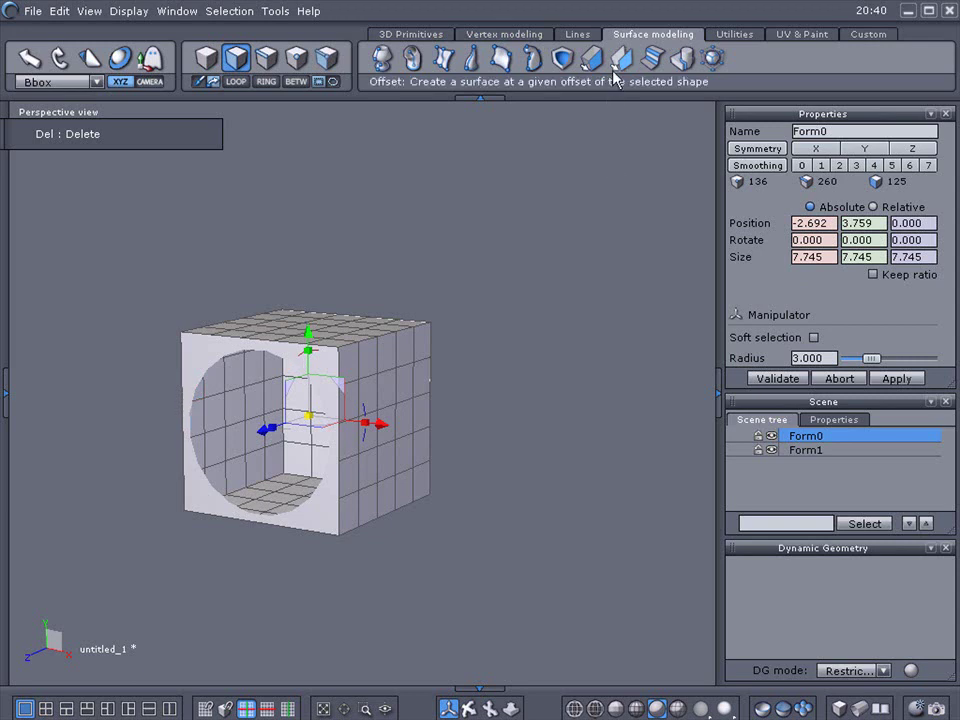
pyautogui.click(681, 58)
pyautogui.click(745, 273)
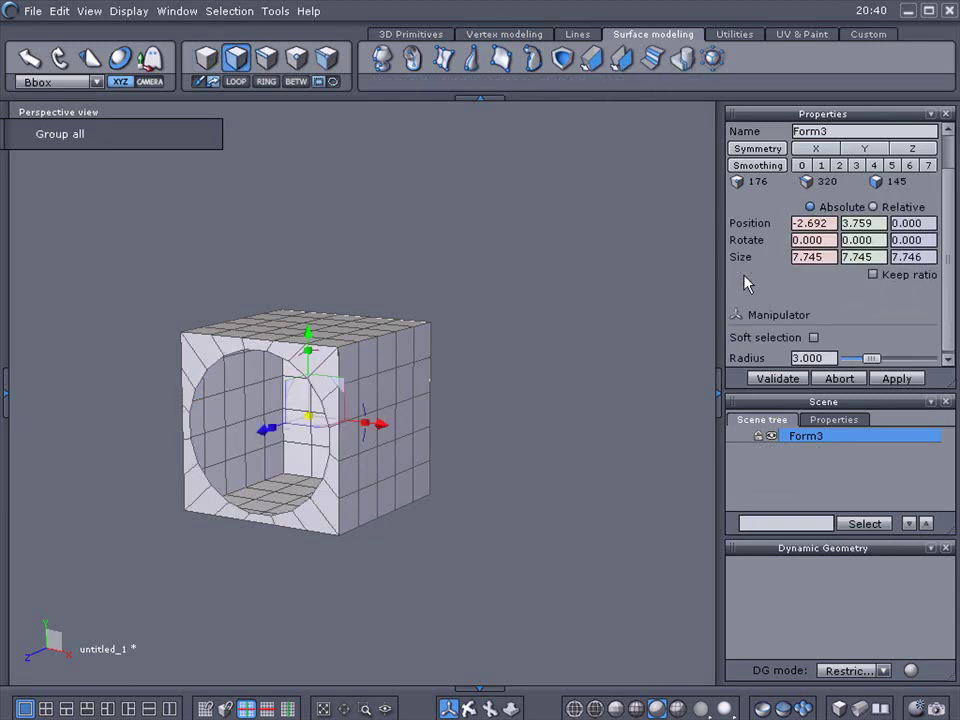
# - Preview the grouped cube at smoothing level 3 and return it to level 0
pyautogui.click(856, 165)
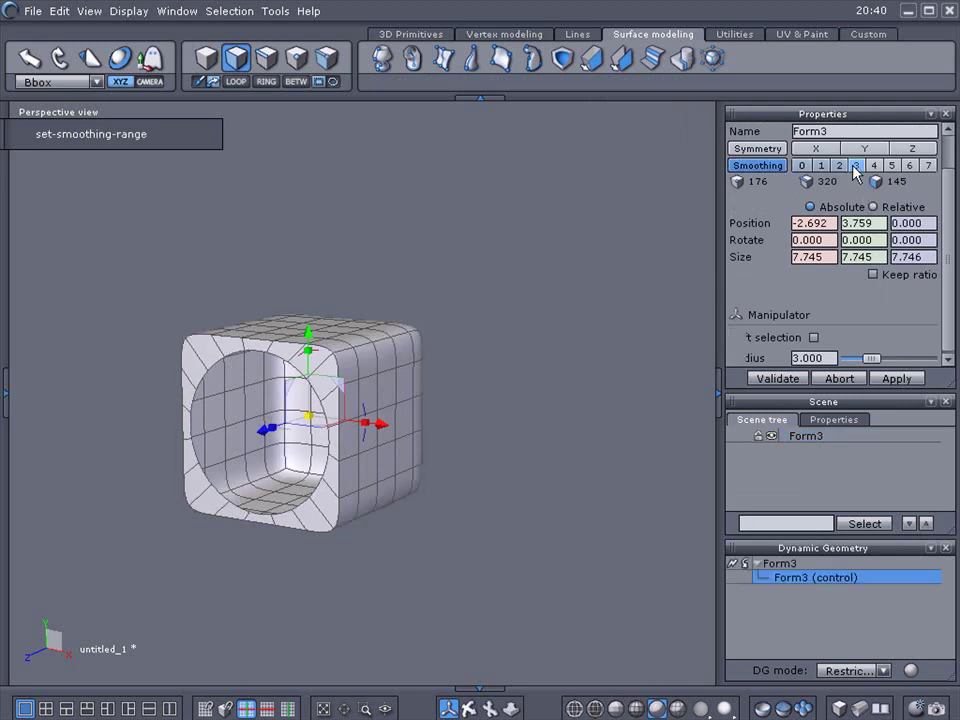
pyautogui.click(801, 165)
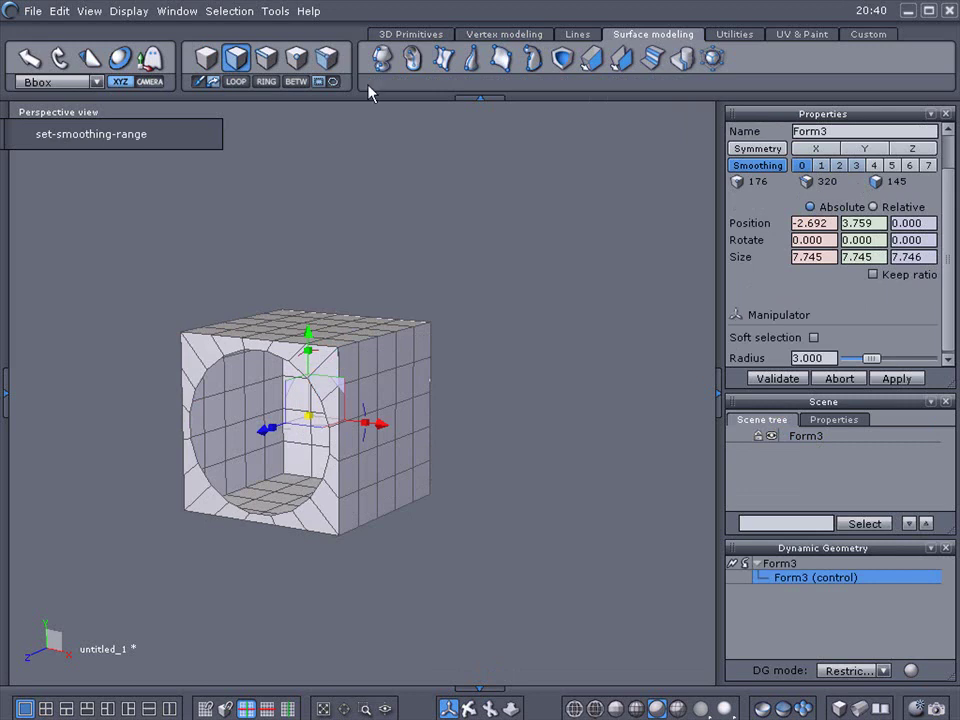
# - Average-weld the grouped cube's points with a distance of 0.144 to join the front surface to the cube
pyautogui.click(487, 36)
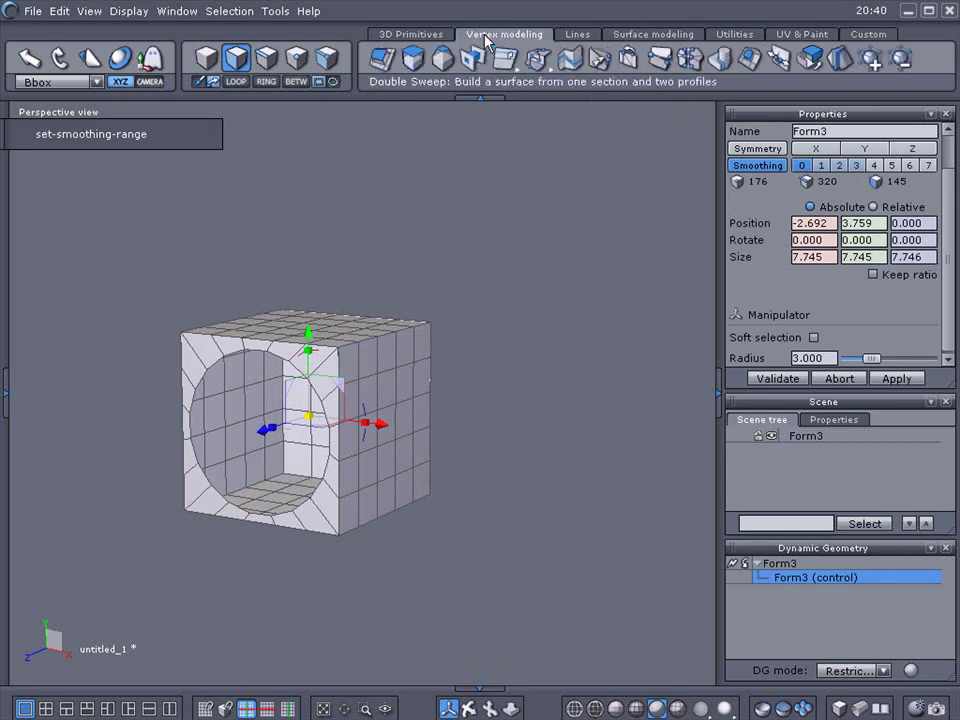
pyautogui.click(690, 58)
pyautogui.moveTo(846, 231)
pyautogui.mouseDown()
pyautogui.moveTo(846, 192)
pyautogui.moveTo(846, 231)
pyautogui.mouseUp()
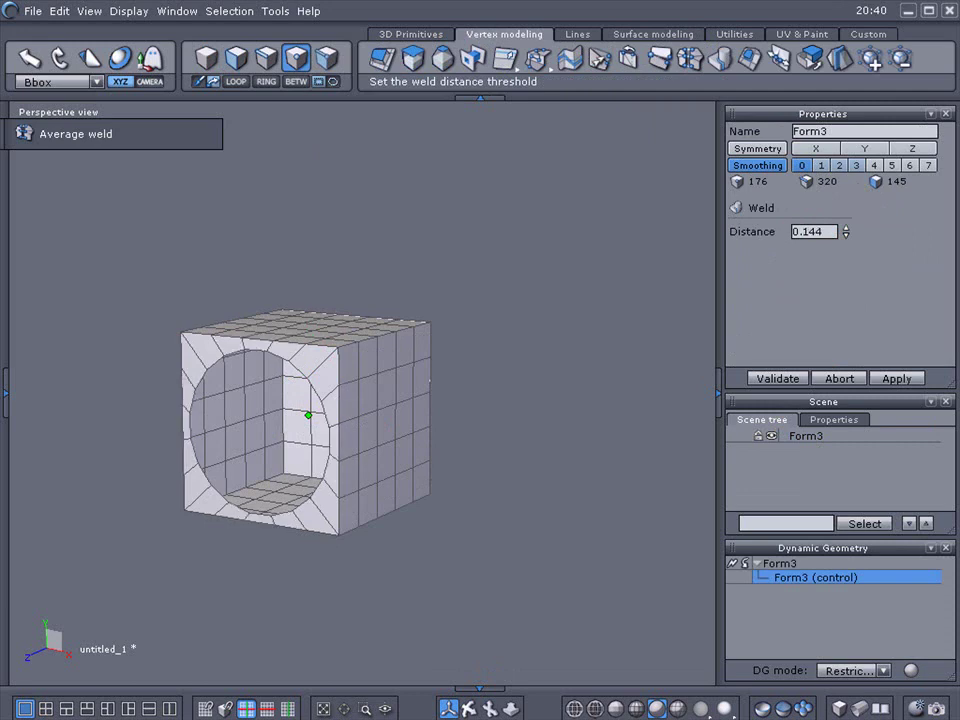
pyautogui.click(767, 377)
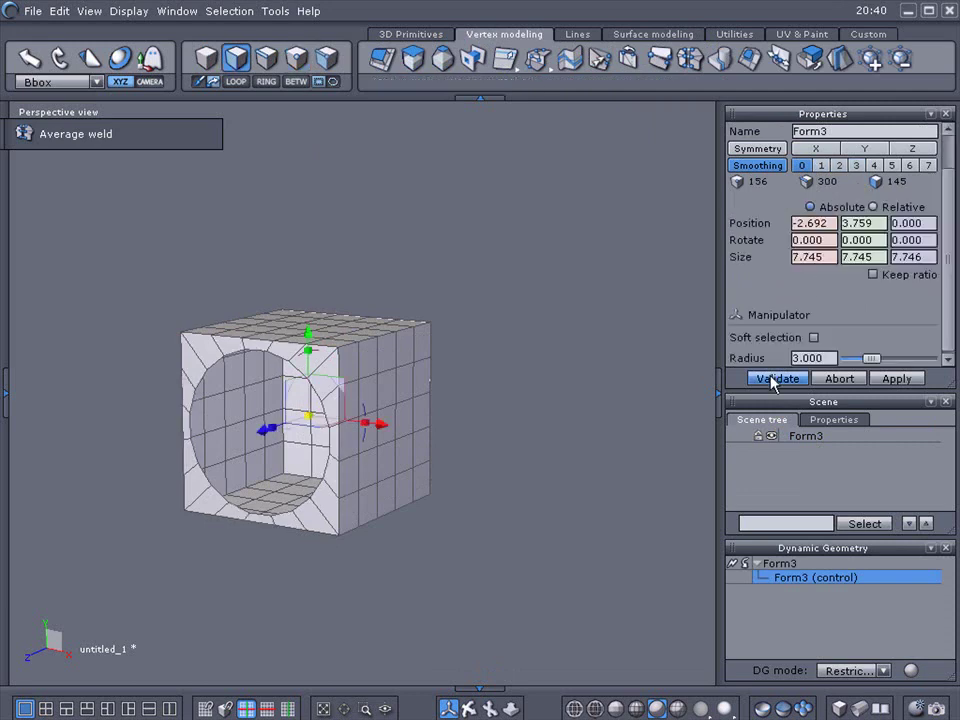
# - Preview the welded cube at smoothing level 2 and return it to level 0
pyautogui.click(840, 166)
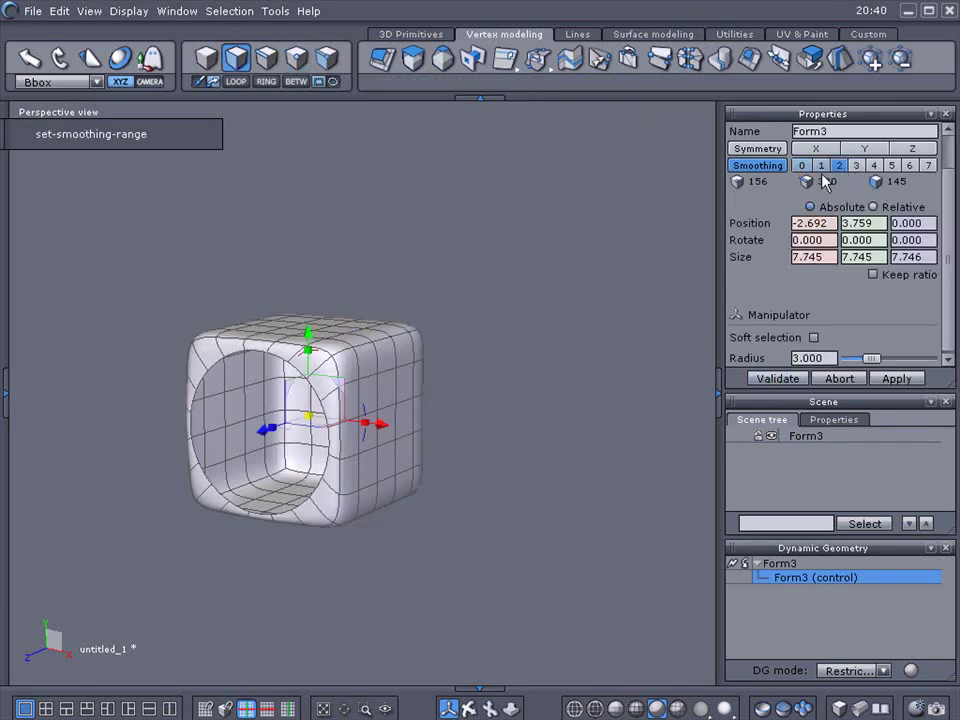
pyautogui.click(801, 165)
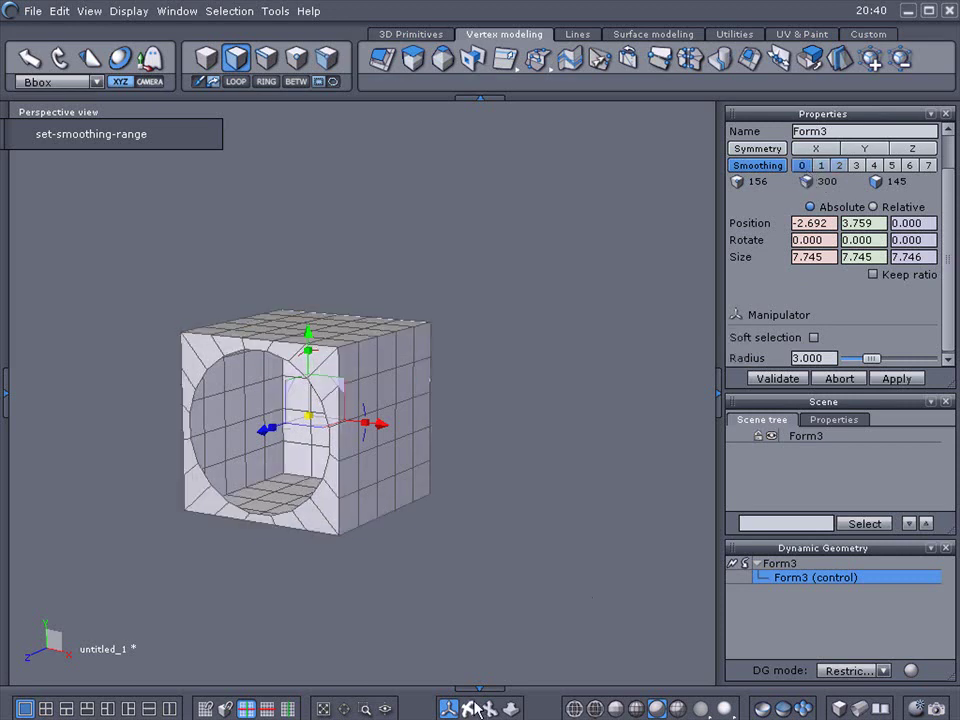
# - Select the hole's edge loop, scale it down to about 3.15 across, and move it to about X -3.54, Y 4.98
pyautogui.moveTo(370, 480); pyautogui.dragTo(465, 450, button='right')
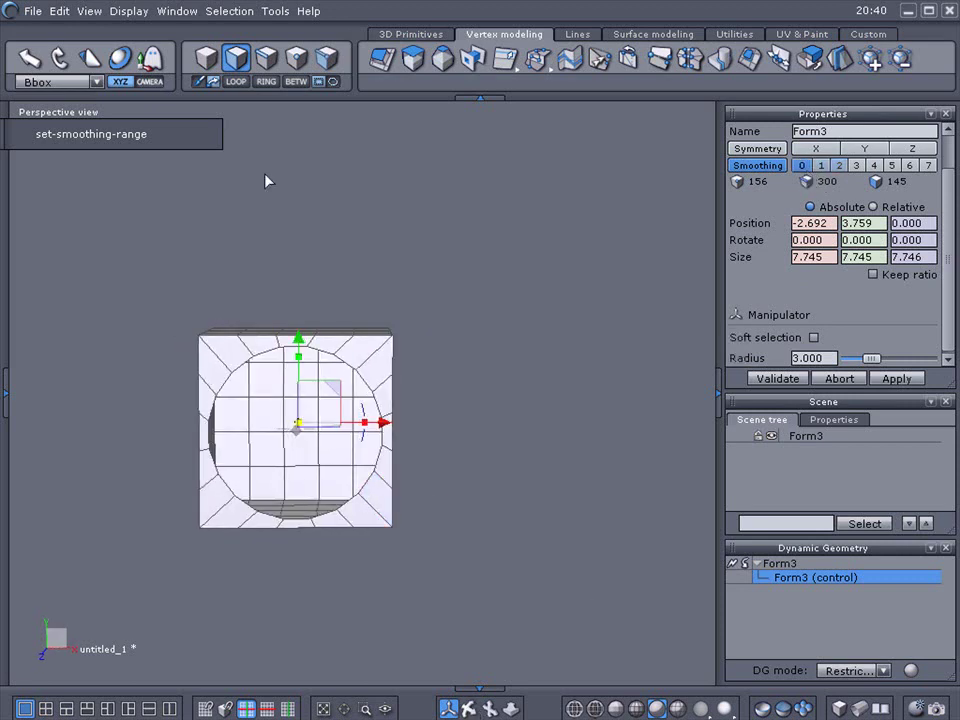
pyautogui.click(266, 66)
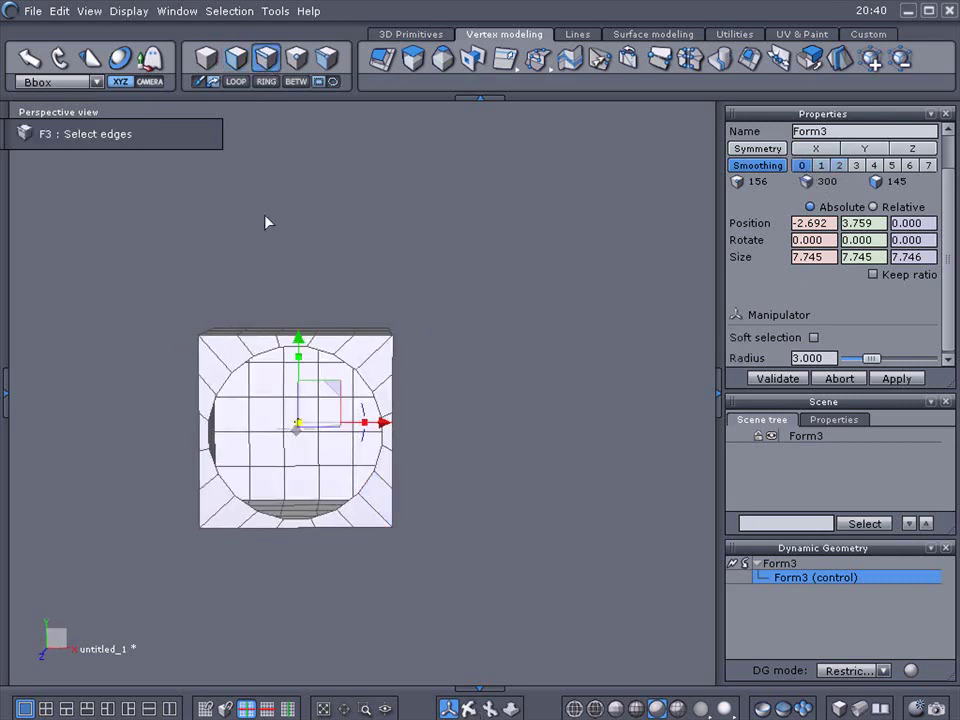
pyautogui.click(242, 368)
pyautogui.click(240, 83)
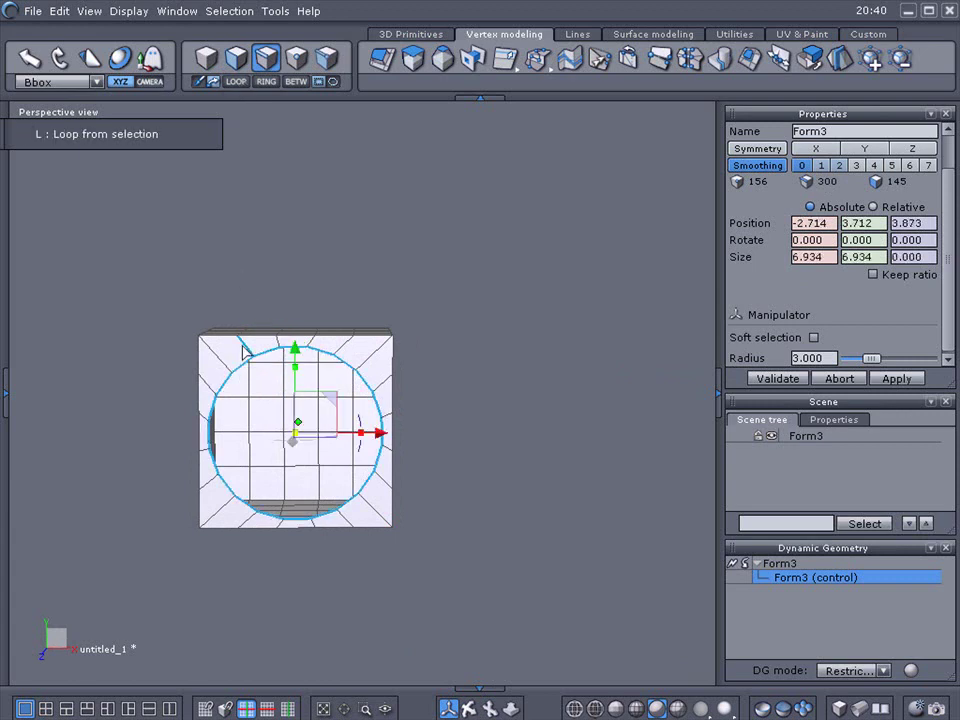
pyautogui.moveTo(298, 441); pyautogui.dragTo(342, 558)
pyautogui.moveTo(379, 438)
pyautogui.mouseDown()
pyautogui.moveTo(352, 435)
pyautogui.moveTo(385, 437)
pyautogui.moveTo(360, 435)
pyautogui.mouseUp()
pyautogui.moveTo(275, 356); pyautogui.dragTo(270, 323)
pyautogui.click(478, 364)
pyautogui.click(478, 364)
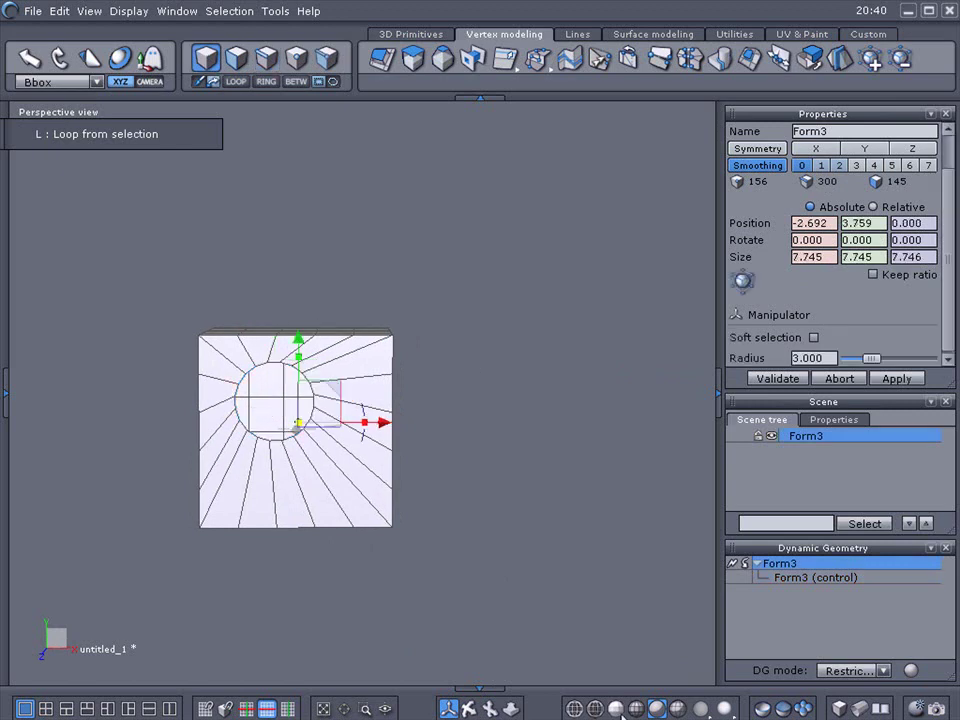
# - Select the hole's edge loop again and move it down along Y to about 2.53
pyautogui.click(563, 604)
pyautogui.moveTo(370, 430); pyautogui.dragTo(450, 505, button='middle')
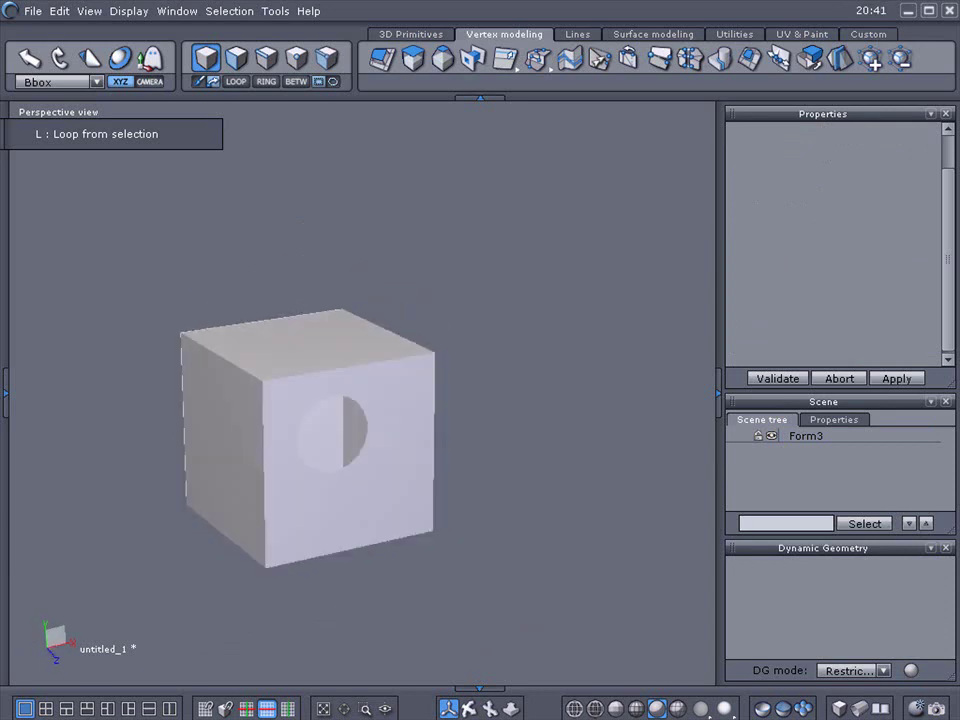
pyautogui.click(358, 470)
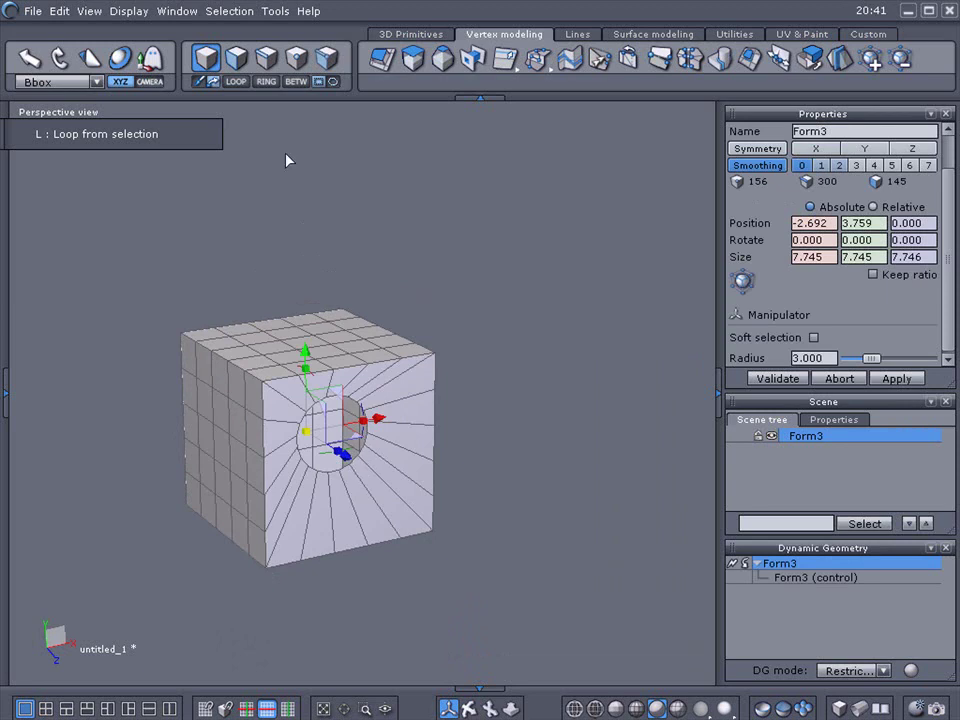
pyautogui.press('F3')
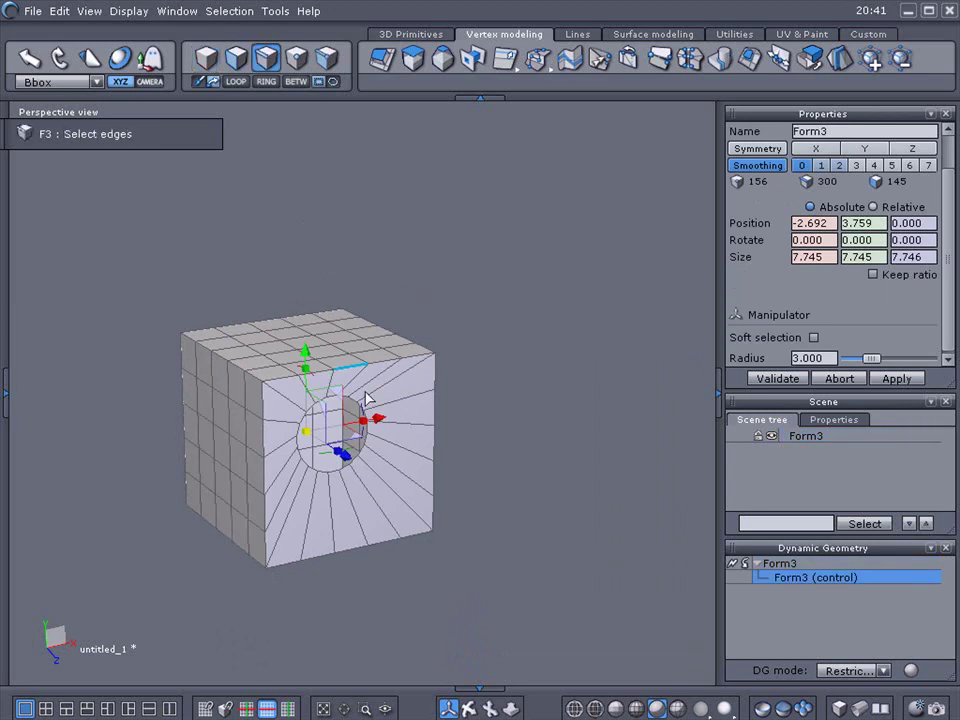
pyautogui.click(367, 451)
pyautogui.press('l')
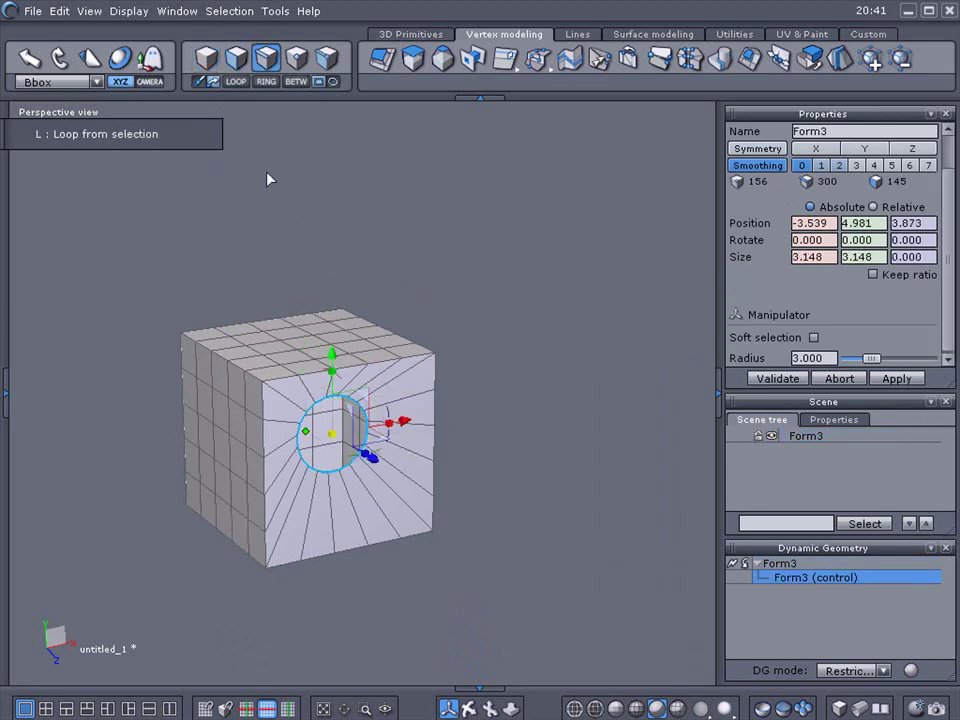
pyautogui.moveTo(330, 356); pyautogui.dragTo(342, 418)
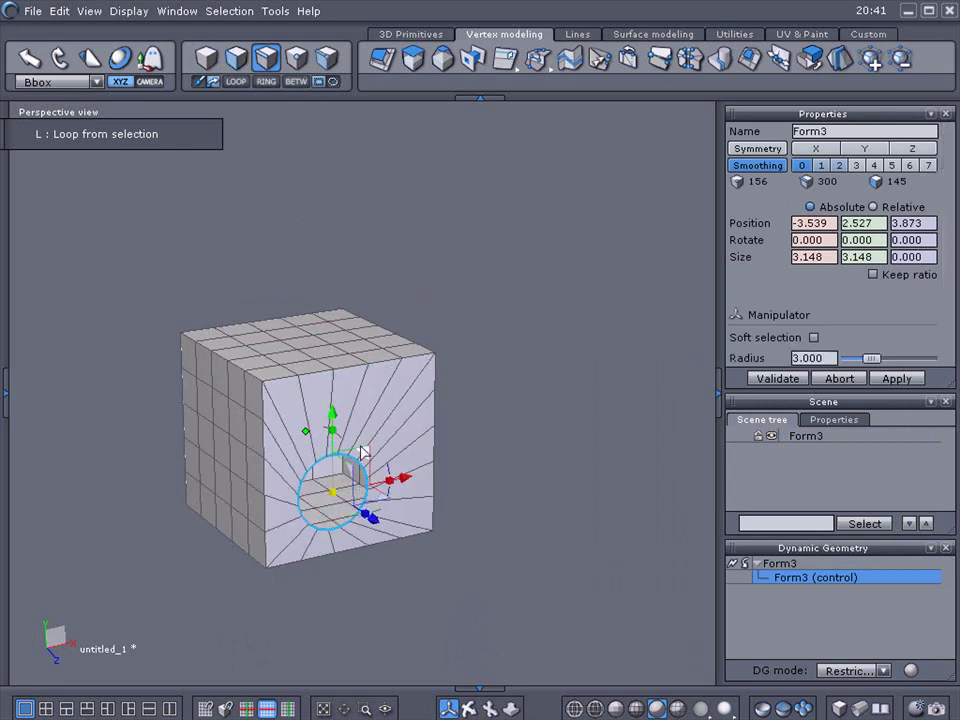
# - Scale the hole's edge loop to about 2.67 and extrude it into the cube to about Z 2.97, ending about 3.0 across
pyautogui.moveTo(465, 702); pyautogui.dragTo(550, 702, button='middle')
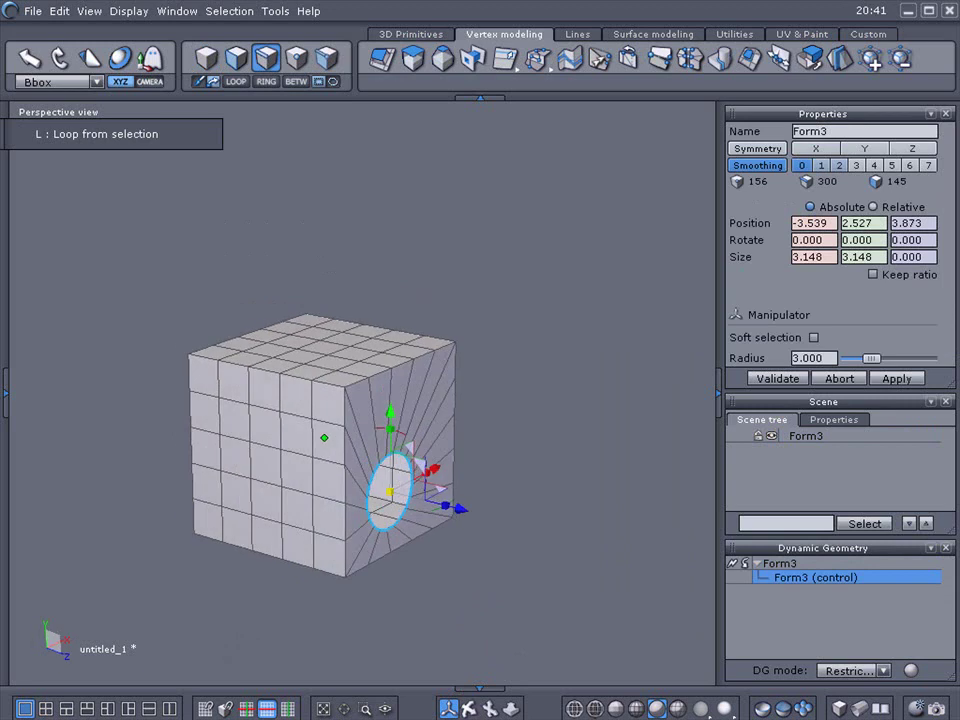
pyautogui.moveTo(390, 491); pyautogui.dragTo(392, 512)
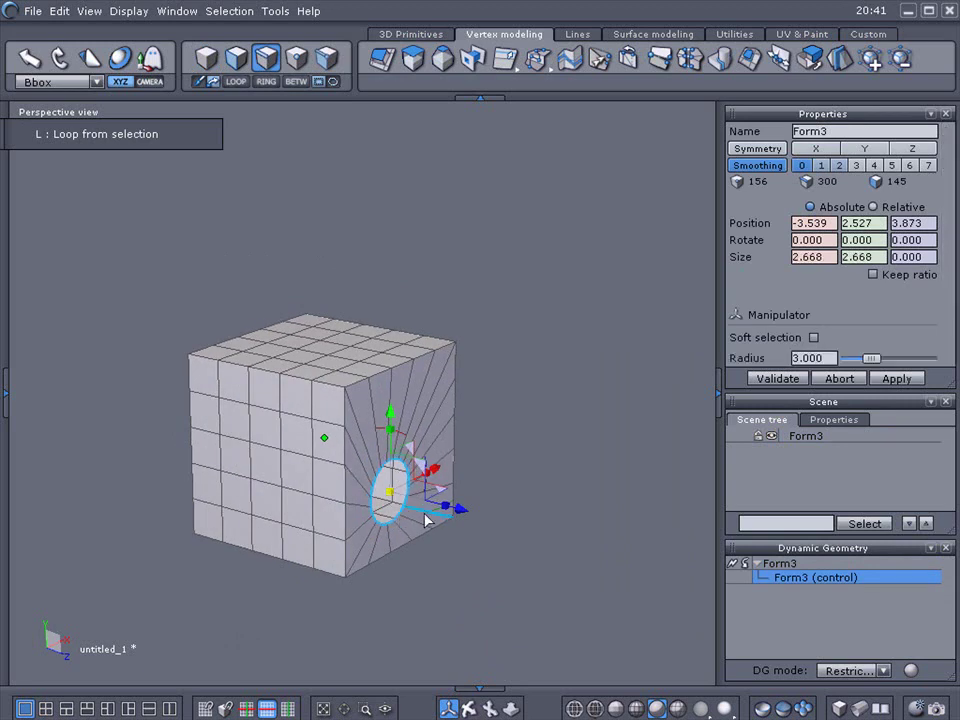
pyautogui.moveTo(462, 513); pyautogui.dragTo(442, 510)
pyautogui.moveTo(371, 486); pyautogui.dragTo(414, 506)
# - Smooth the cube at level 3 and examine the extruded hole from the front
pyautogui.click(859, 166)
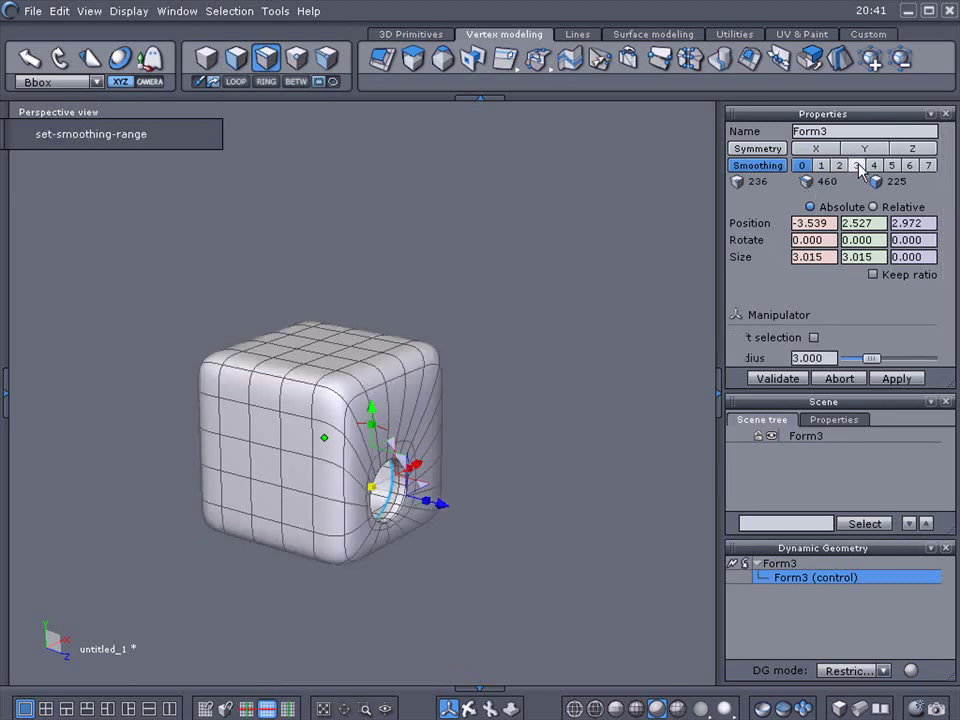
pyautogui.click(643, 241)
pyautogui.click(643, 241)
pyautogui.moveTo(500, 673); pyautogui.dragTo(350, 606, button='middle')
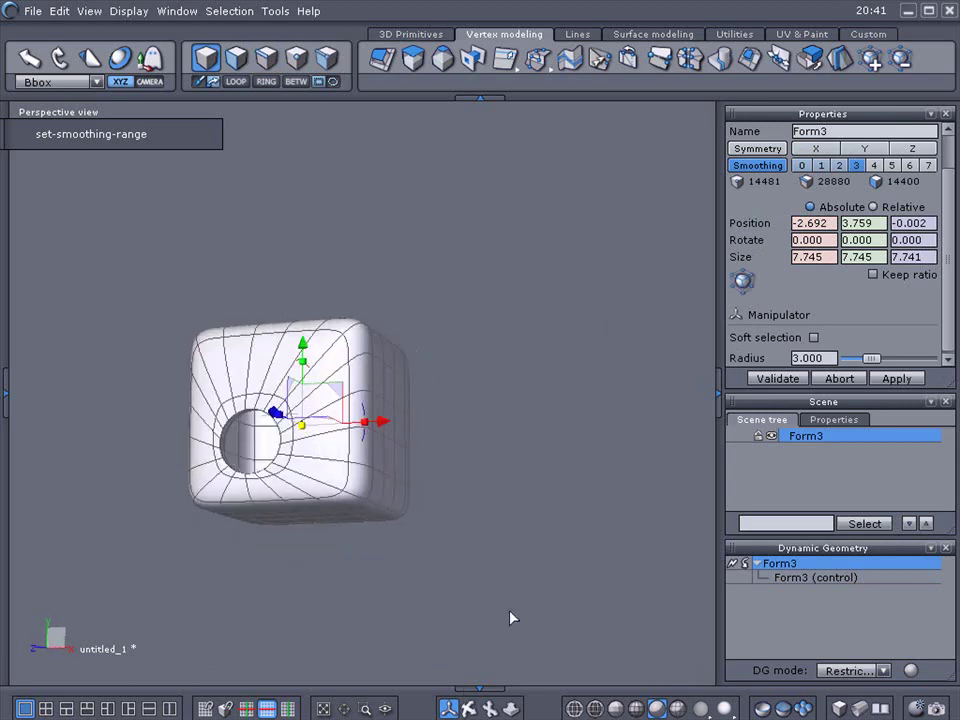
pyautogui.click(510, 618)
# - Reset the cube's smoothing to level 0 and collapse its dynamic geometry
pyautogui.hotkey('ctrl', 'z')
pyautogui.click(802, 166)
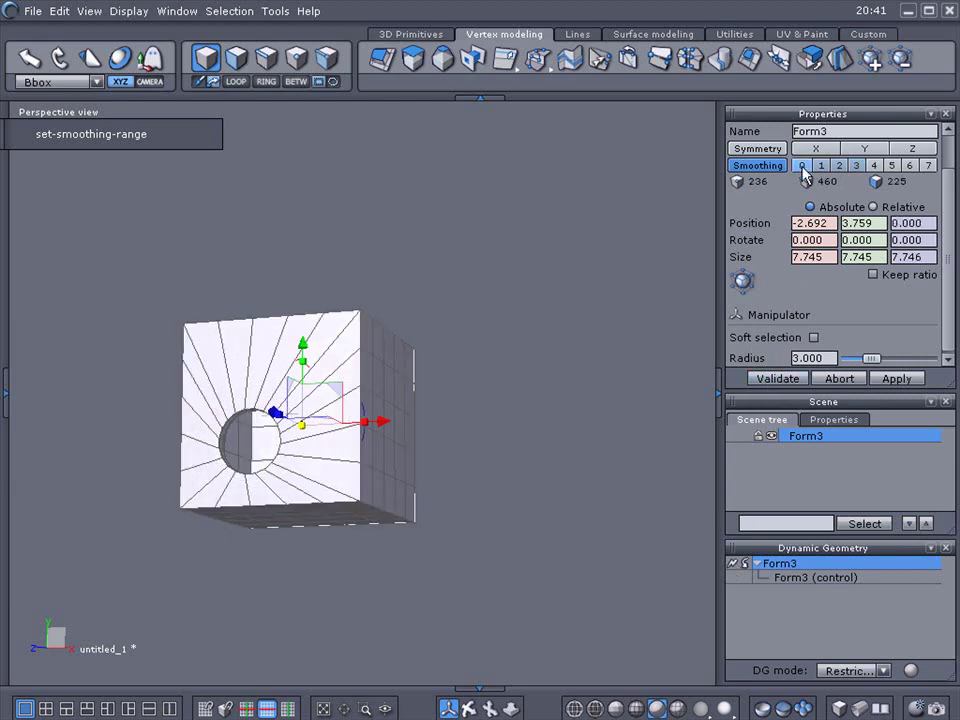
pyautogui.click(735, 566)
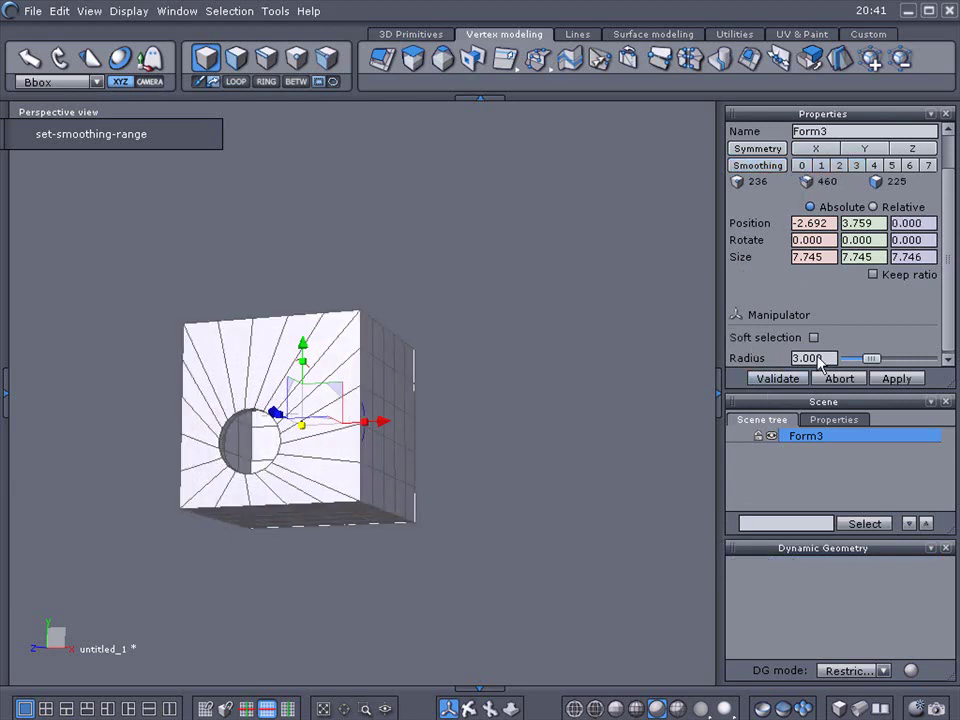
# - Preview the cube and its hole with level 3 smoothing from another side and remove that smoothing from its dynamic geometry
pyautogui.click(855, 166)
pyautogui.click(604, 363)
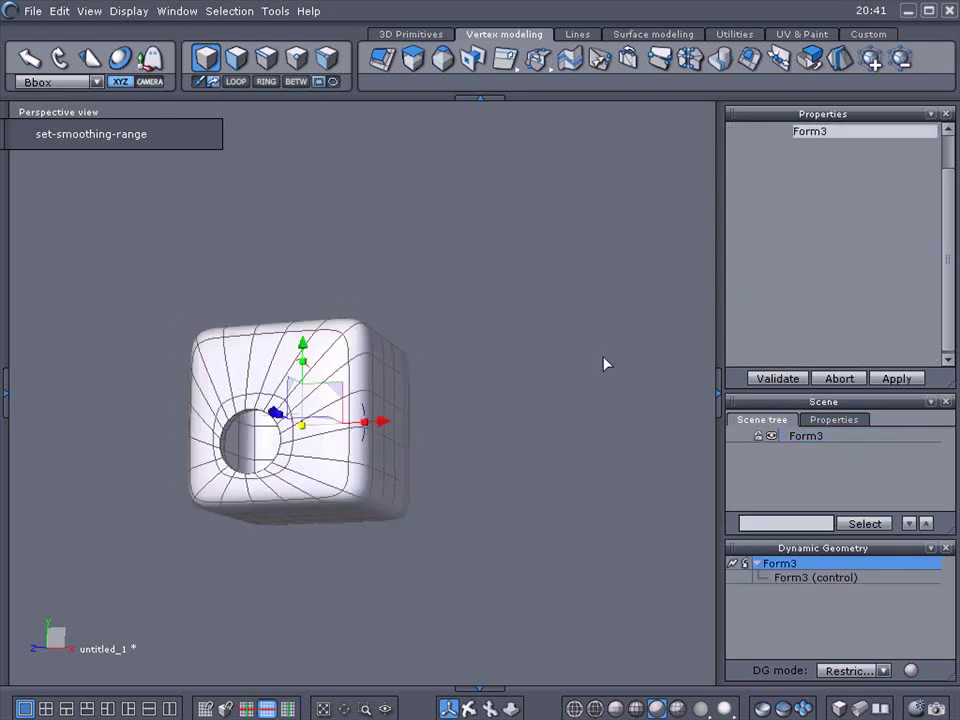
pyautogui.moveTo(478, 712); pyautogui.dragTo(665, 712, button='middle')
pyautogui.click(330, 450)
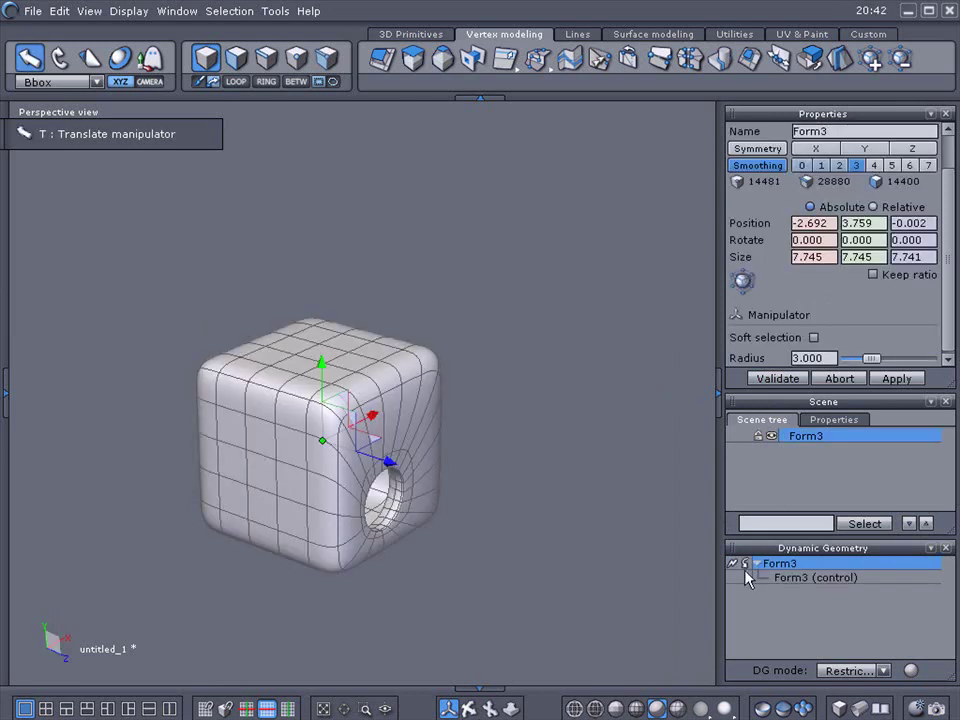
pyautogui.click(745, 566)
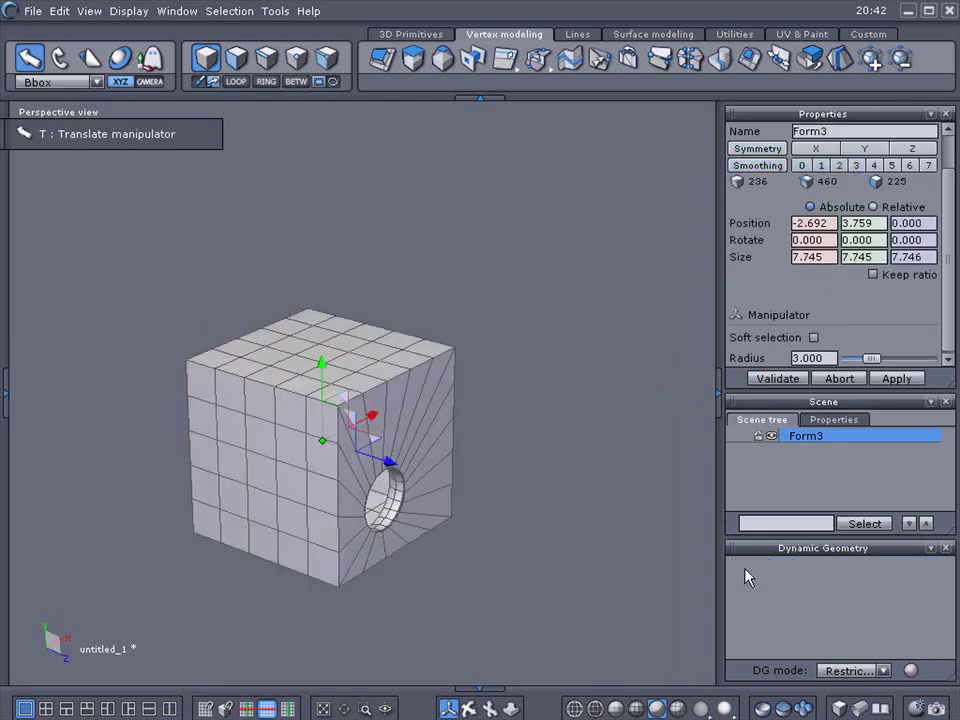
# - Deselect the cube and examine the unsmoothed round hole up close
pyautogui.click(672, 552)
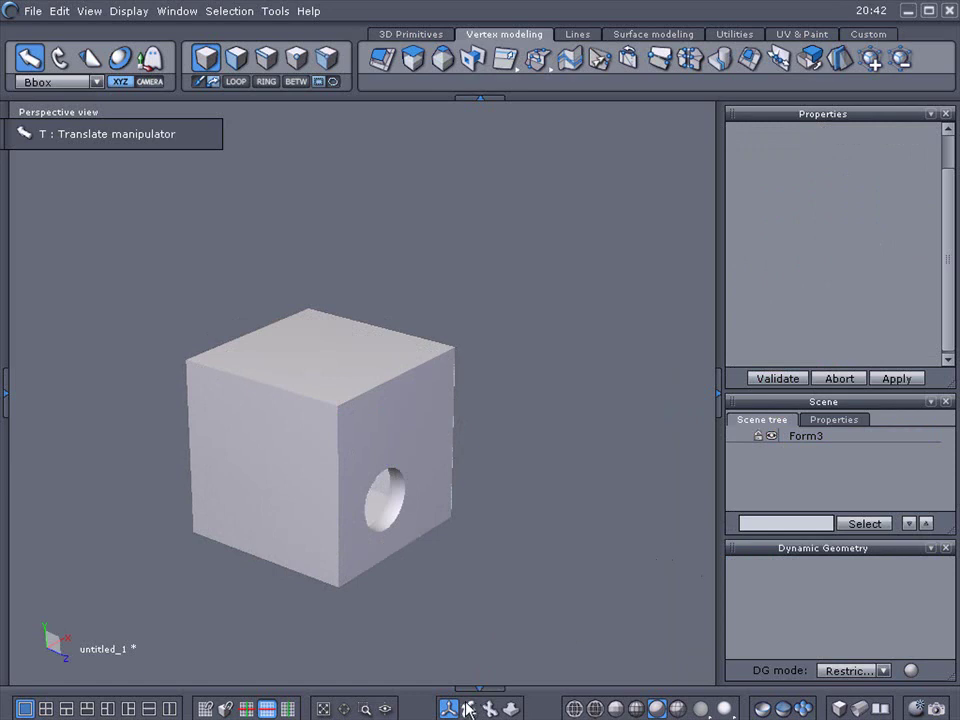
pyautogui.moveTo(672, 552); pyautogui.dragTo(605, 570, button='middle')
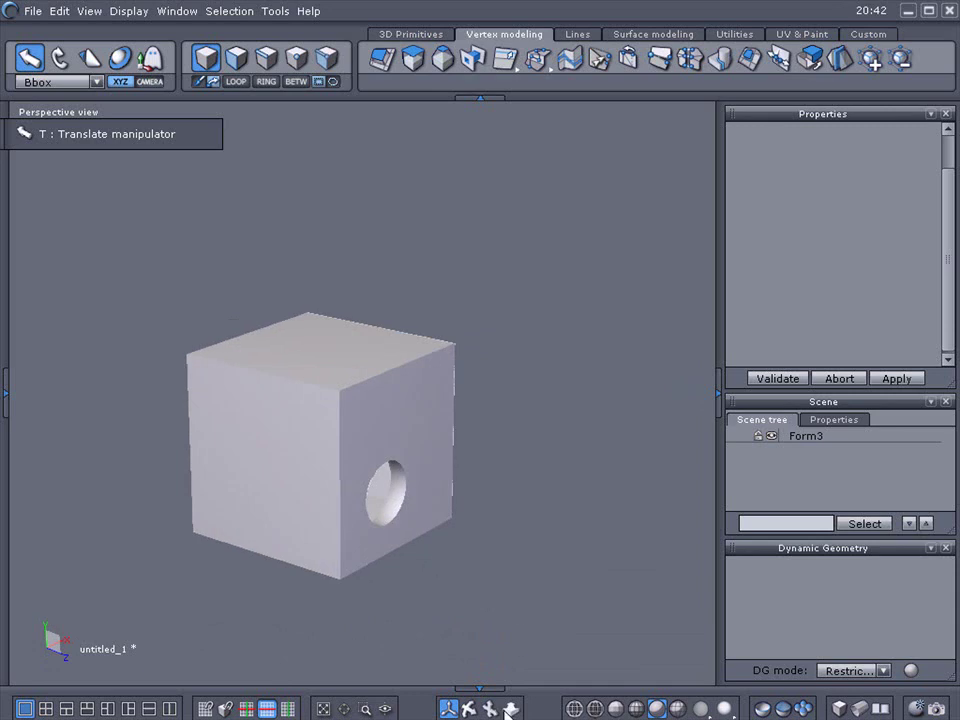
pyautogui.scroll(4, 362, 393)
pyautogui.moveTo(490, 708); pyautogui.dragTo(442, 715)
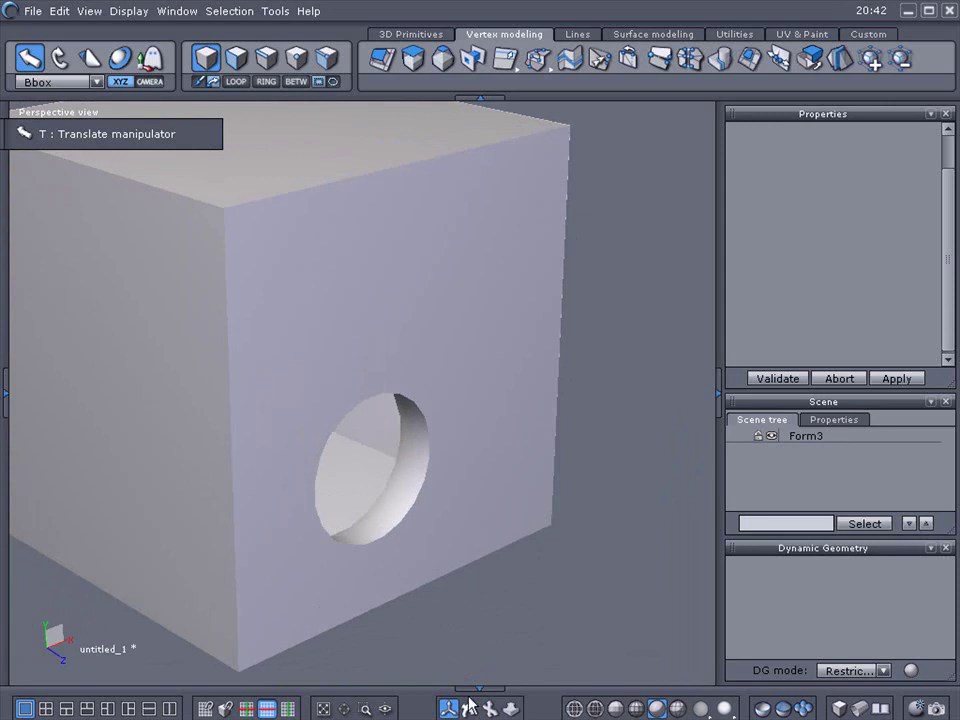